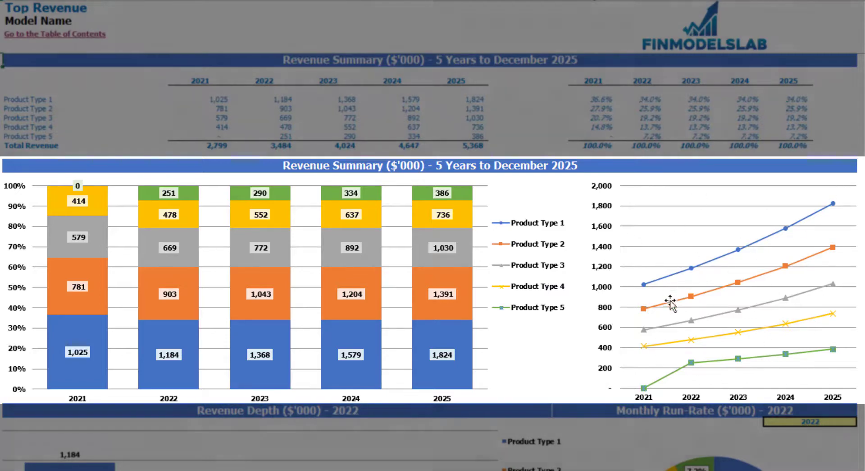
Switch the year of the Revenue Depth and Monthly Run-Rate charts to 2023, followed by 2024
{"action": "scroll", "coordinate": [412, 293], "scroll_direction": "down", "scroll_amount": 10}
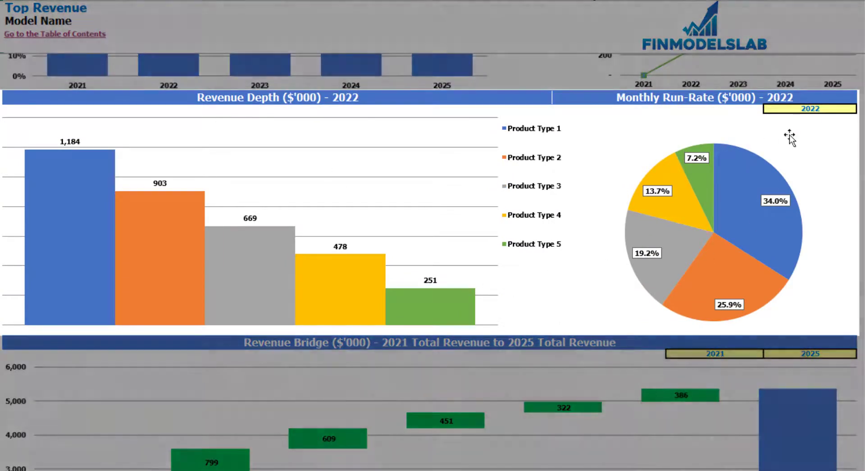
{"action": "left_click", "coordinate": [812, 109]}
{"action": "left_click", "coordinate": [861, 111]}
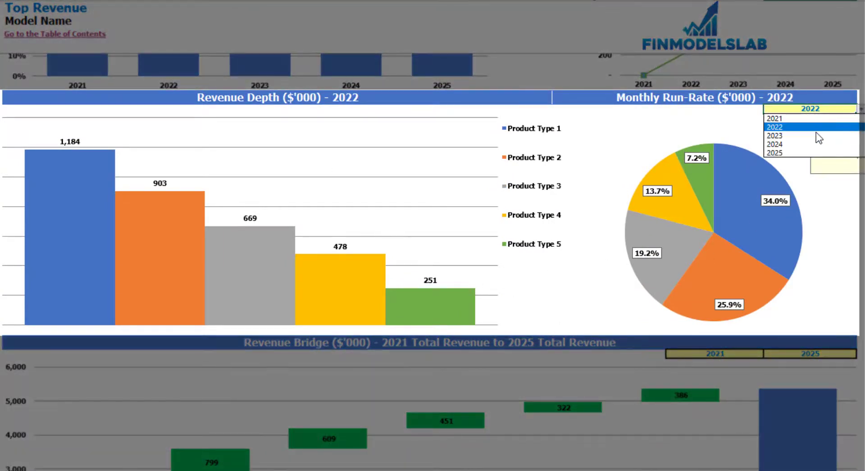
{"action": "left_click", "coordinate": [806, 135]}
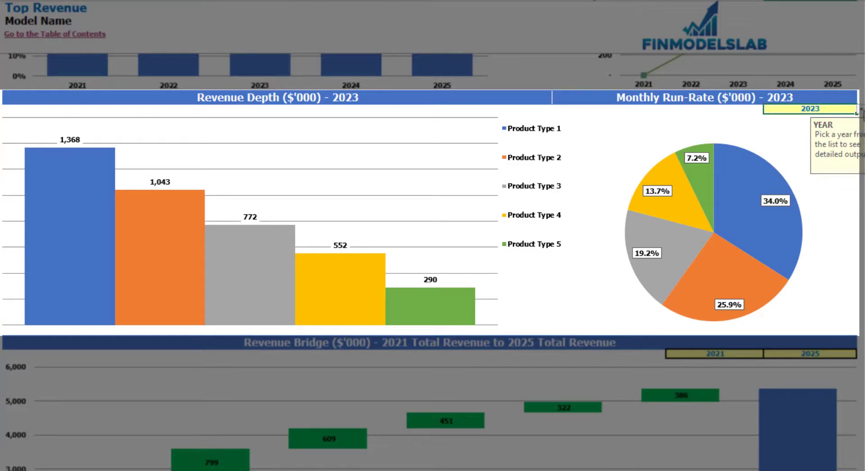
{"action": "left_click", "coordinate": [861, 111]}
{"action": "left_click", "coordinate": [825, 144]}
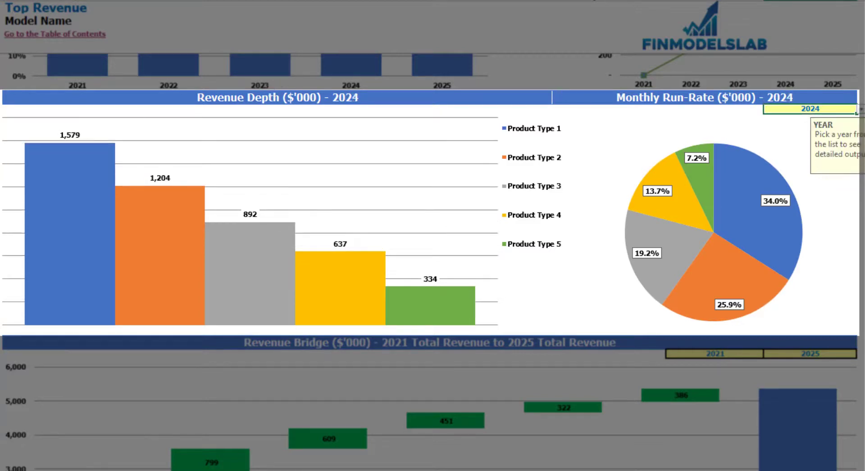
Set the first year of the Revenue Bridge chart to 2022 and choose a different last year for it
{"action": "scroll", "coordinate": [432, 261], "scroll_direction": "down", "scroll_amount": 1}
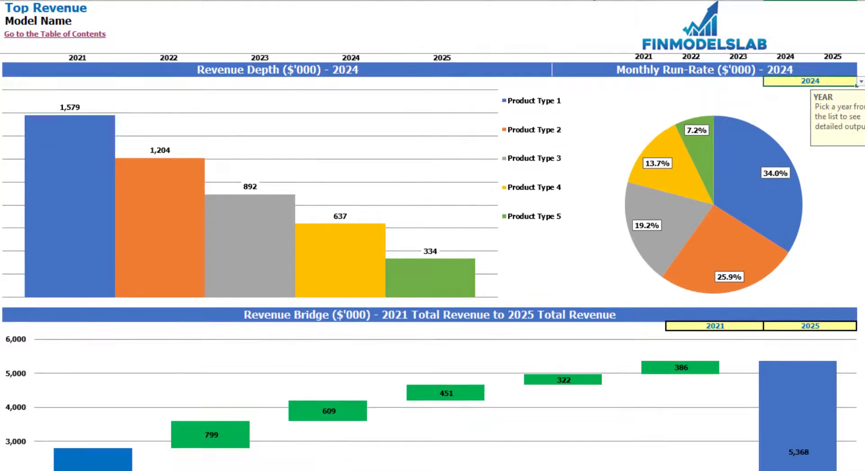
{"action": "scroll", "coordinate": [433, 262], "scroll_direction": "down", "scroll_amount": 3}
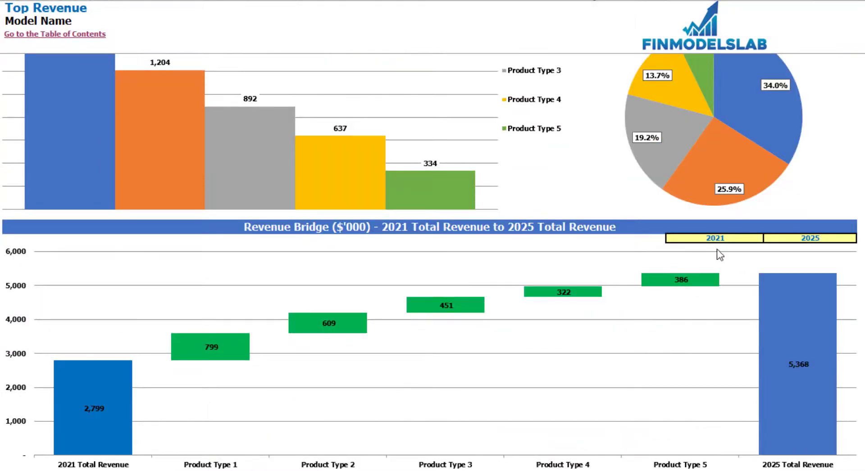
{"action": "left_click", "coordinate": [715, 238]}
{"action": "left_click", "coordinate": [768, 238]}
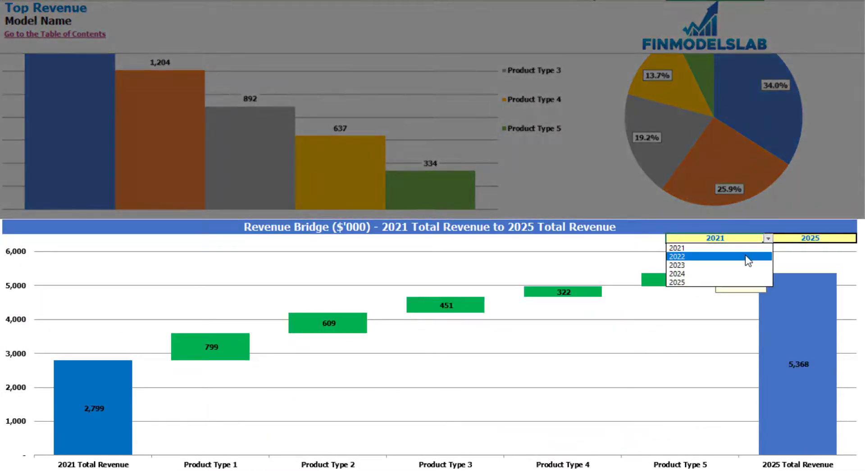
{"action": "left_click", "coordinate": [745, 256]}
{"action": "left_click", "coordinate": [832, 237]}
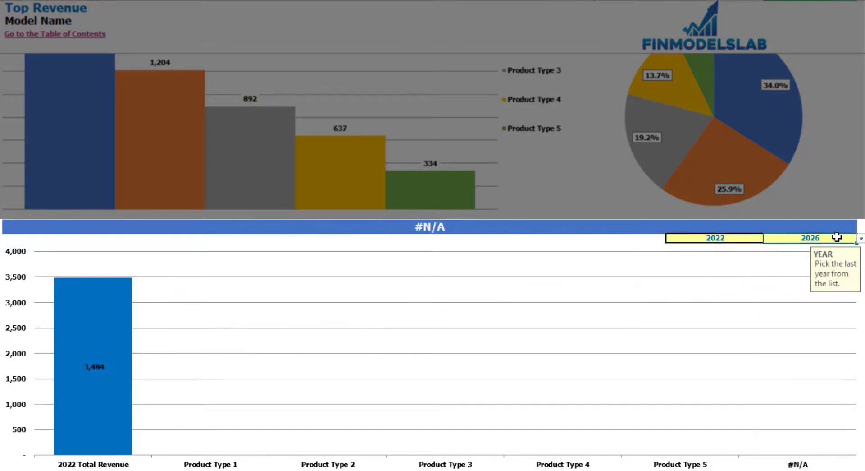
{"action": "left_click", "coordinate": [861, 238]}
{"action": "left_click", "coordinate": [829, 268]}
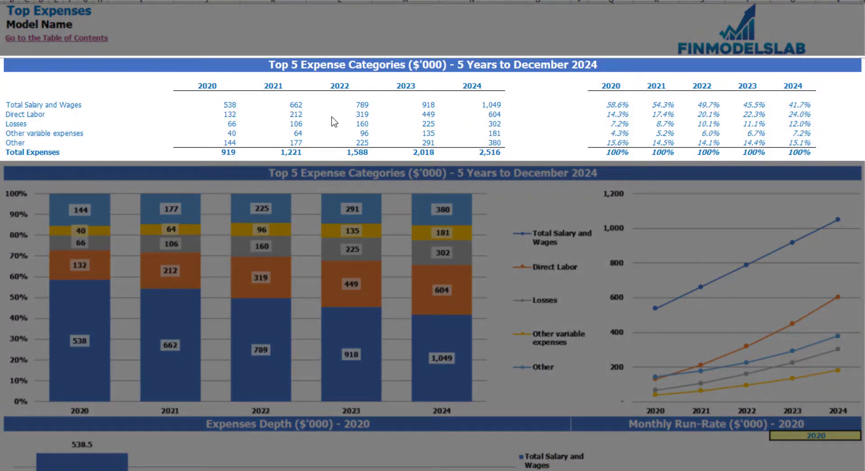
Examine the Top 5 Expense Categories table, covering the category names, yearly amounts, total expenses and percentage shares
{"action": "left_click_drag", "start_coordinate": [15, 107], "coordinate": [6, 134]}
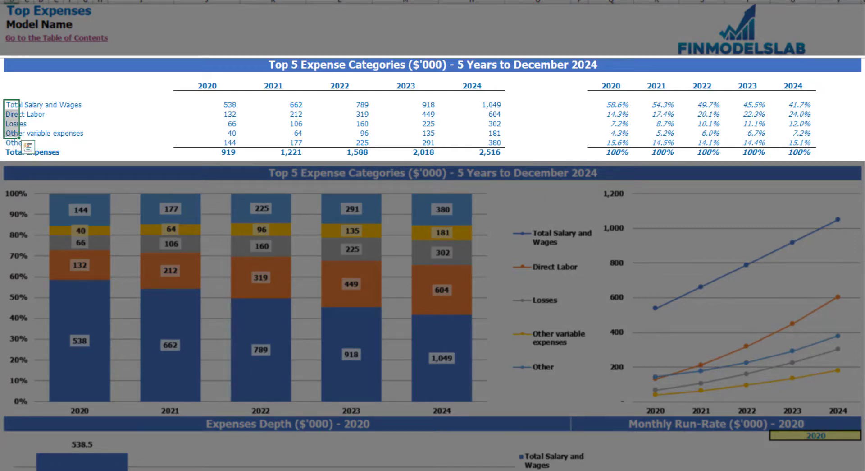
{"action": "left_click", "coordinate": [10, 142]}
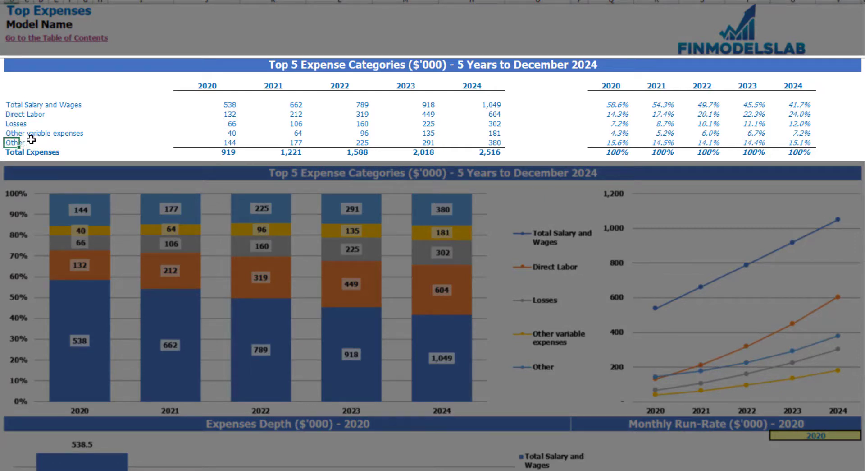
{"action": "left_click_drag", "start_coordinate": [207, 88], "coordinate": [447, 150]}
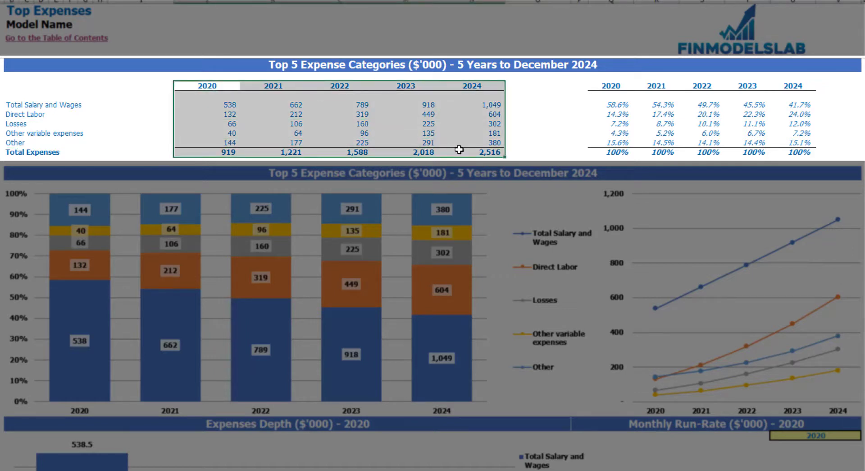
{"action": "left_click_drag", "start_coordinate": [228, 152], "coordinate": [498, 155]}
{"action": "left_click_drag", "start_coordinate": [612, 92], "coordinate": [799, 146]}
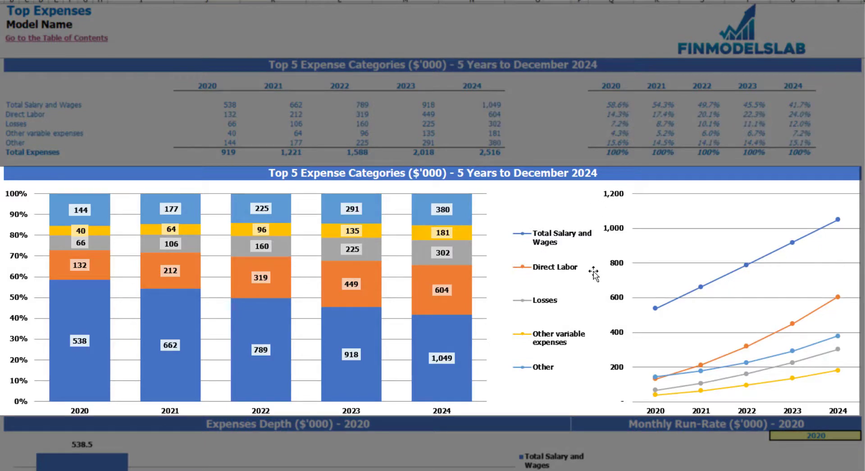
Set the year of the Expenses Depth and Monthly Run-Rate charts to 2021
{"action": "scroll", "coordinate": [841, 208], "scroll_direction": "down", "scroll_amount": 7}
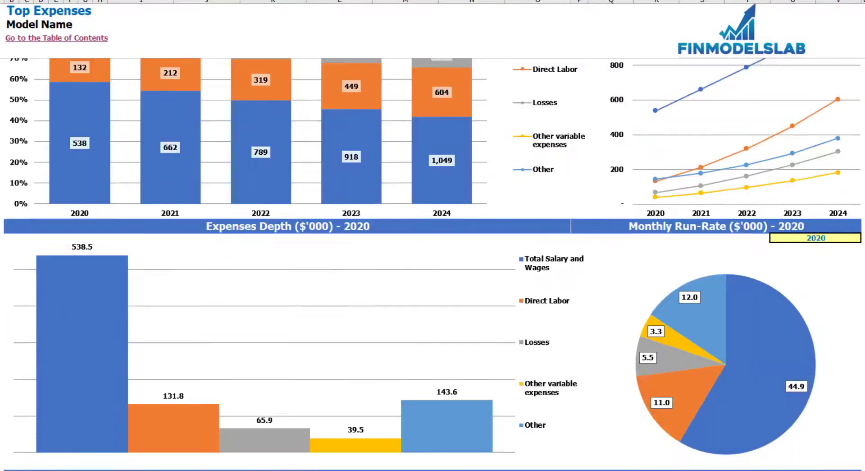
{"action": "scroll", "coordinate": [432, 263], "scroll_direction": "down", "scroll_amount": 3}
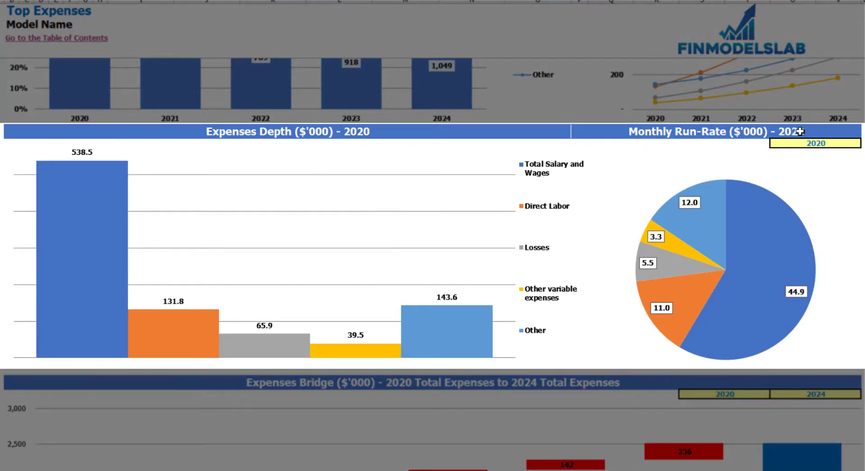
{"action": "left_click", "coordinate": [849, 142]}
{"action": "left_click", "coordinate": [862, 143]}
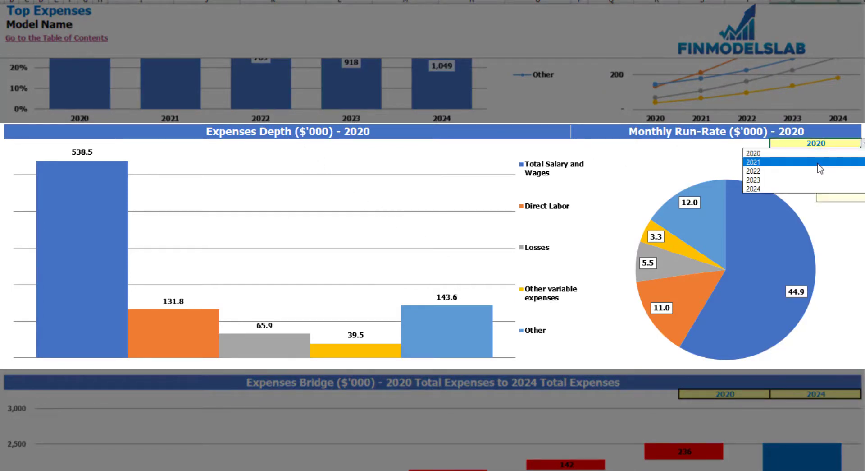
{"action": "left_click", "coordinate": [786, 162]}
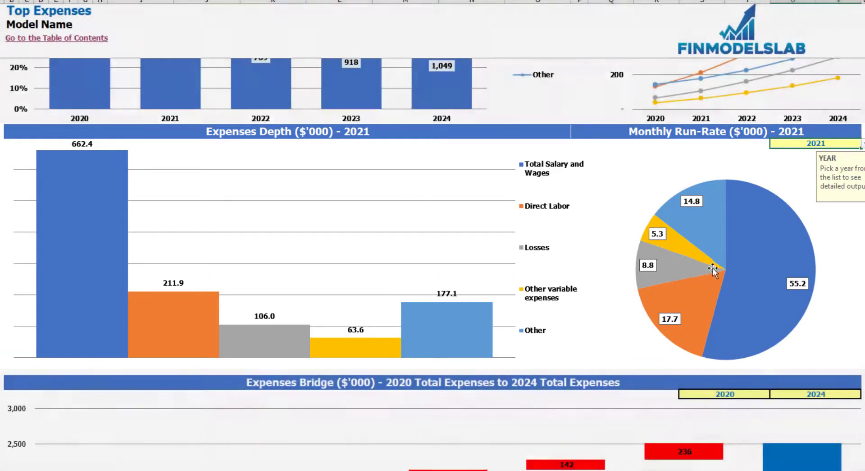
Review the selectable first and last years of the Expenses Bridge chart without changing either one
{"action": "scroll", "coordinate": [715, 270], "scroll_direction": "down", "scroll_amount": 3}
{"action": "scroll", "coordinate": [713, 270], "scroll_direction": "down", "scroll_amount": 3}
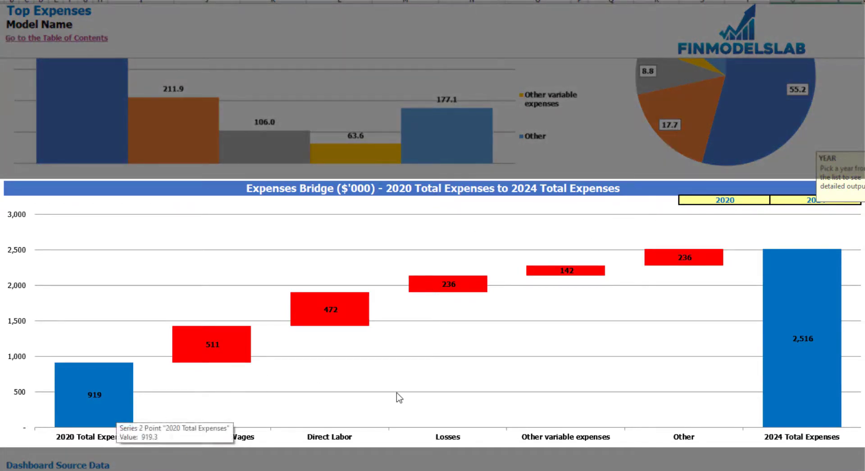
{"action": "left_click", "coordinate": [759, 200]}
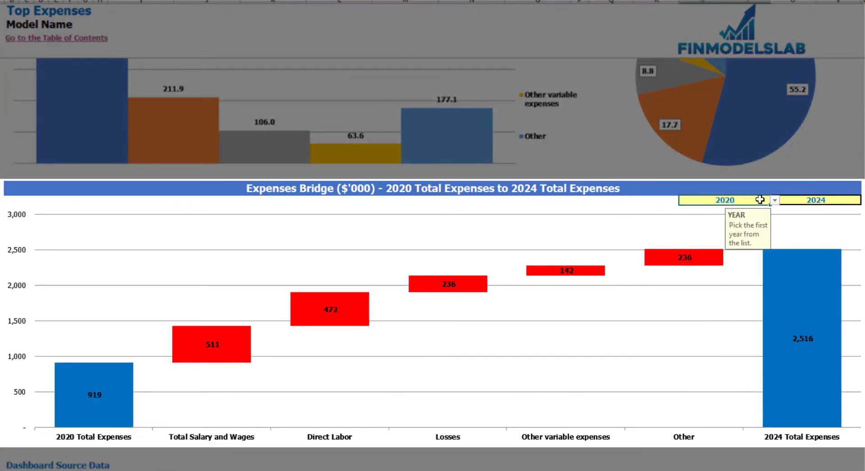
{"action": "left_click", "coordinate": [775, 200]}
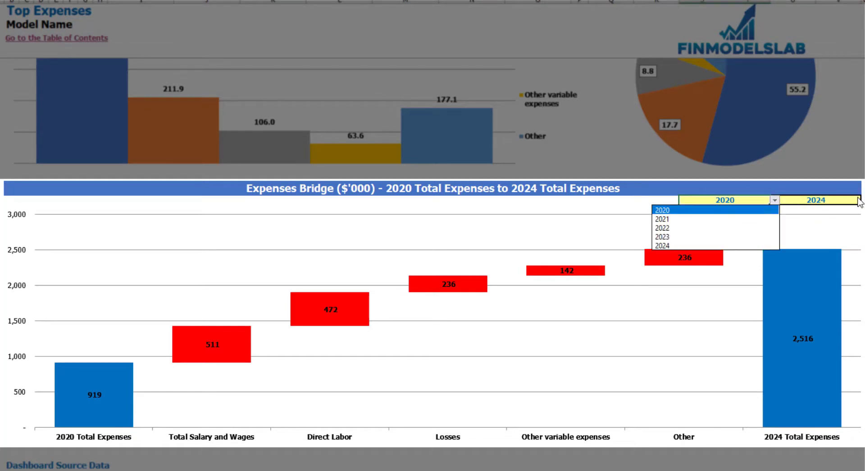
{"action": "key", "text": "Escape"}
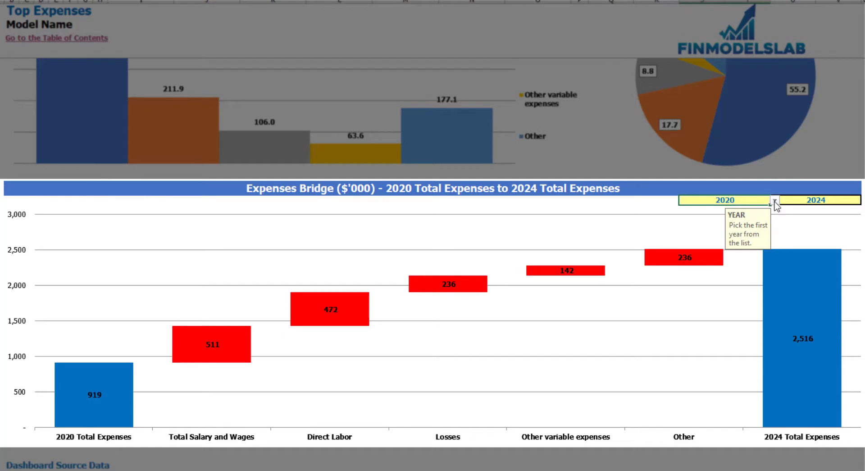
{"action": "left_click", "coordinate": [848, 199]}
{"action": "left_click", "coordinate": [863, 199]}
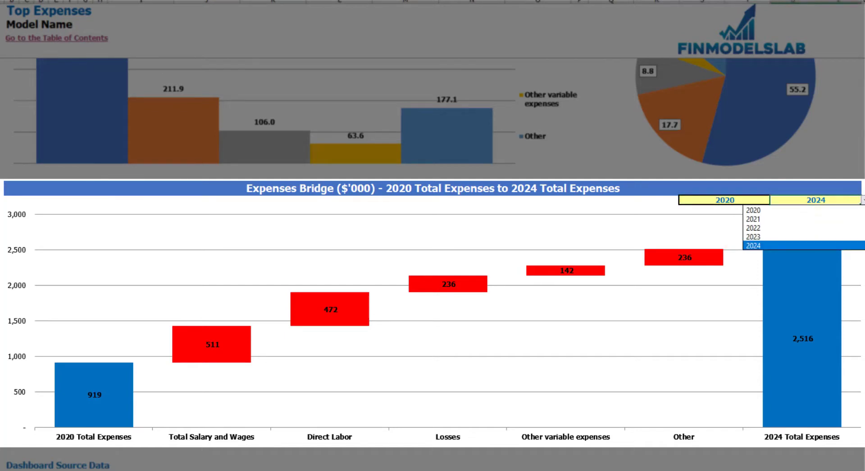
{"action": "key", "text": "Escape"}
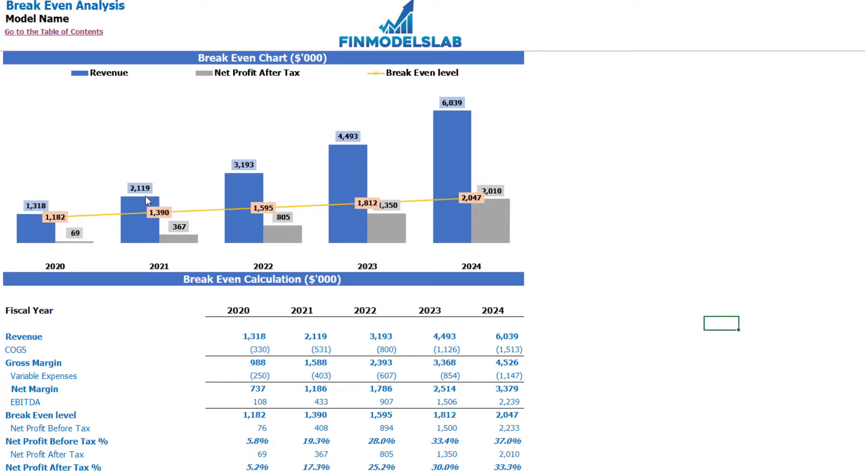
Examine the WACC calculation on the Valuation sheet, covering equity and loan costs, resource shares and the weighted average cost of capital
{"action": "mouse_move", "coordinate": [239, 190]}
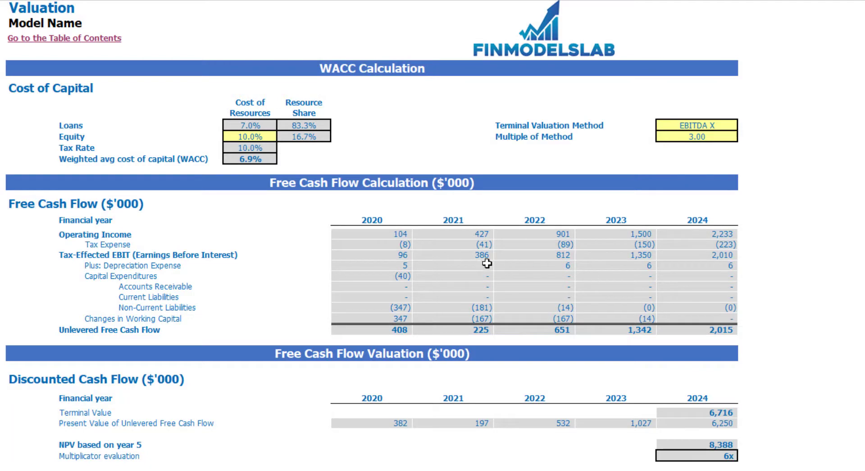
{"action": "left_click", "coordinate": [243, 136]}
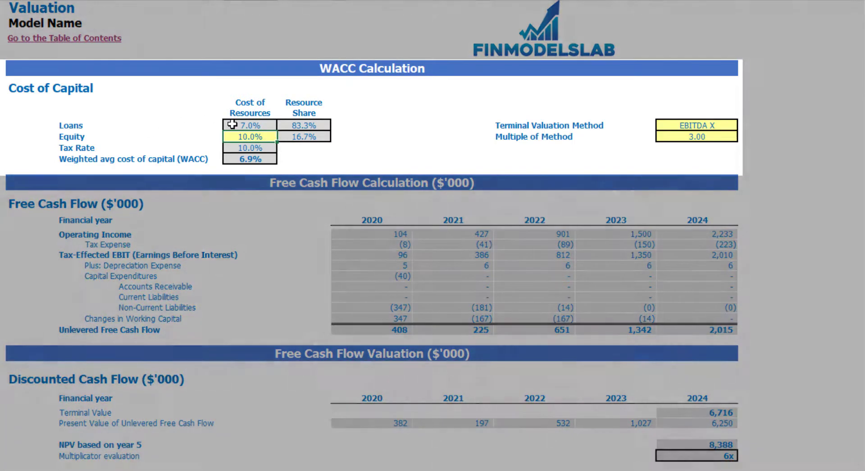
{"action": "left_click", "coordinate": [232, 126]}
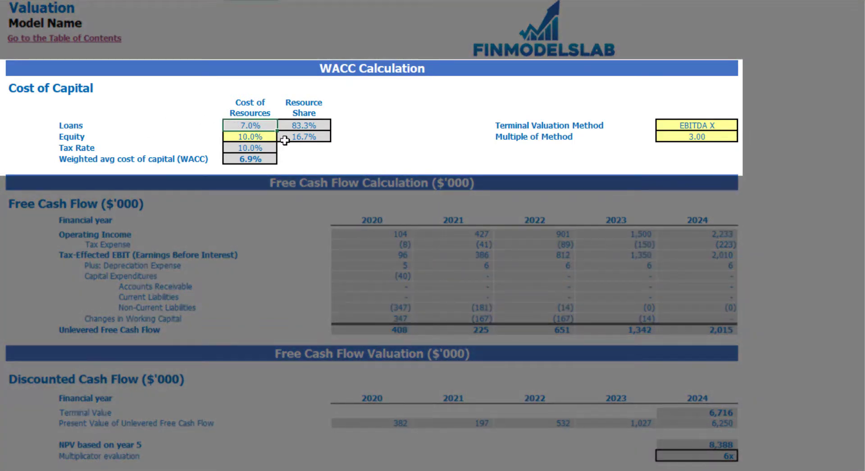
{"action": "left_click", "coordinate": [303, 127]}
{"action": "left_click_drag", "start_coordinate": [303, 131], "coordinate": [303, 137]}
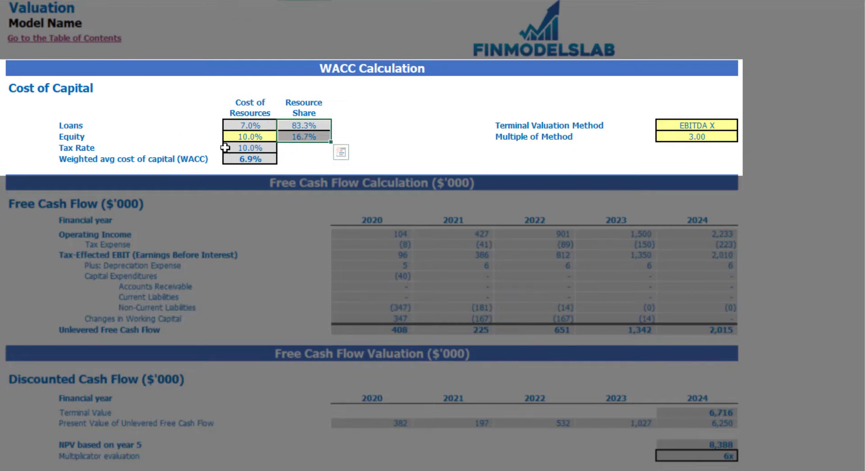
{"action": "left_click", "coordinate": [255, 160]}
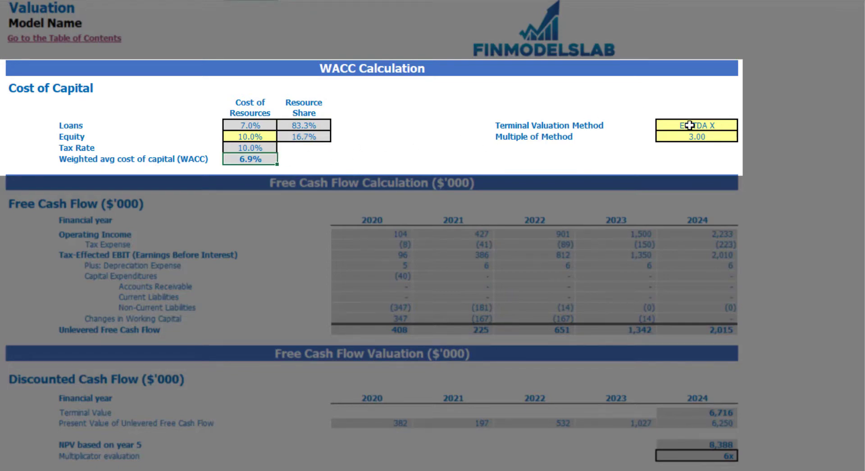
Change the Terminal Valuation Method to Revenue X and select the Multiple of Method cell
{"action": "left_click", "coordinate": [711, 128]}
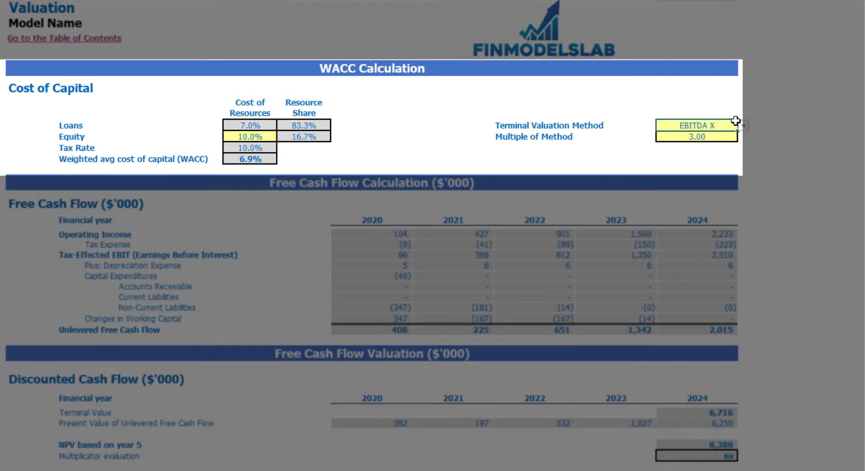
{"action": "left_click", "coordinate": [744, 127]}
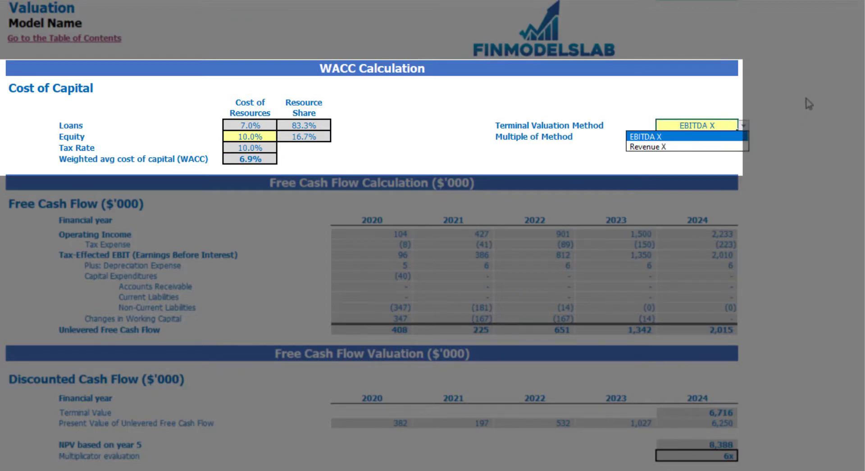
{"action": "left_click", "coordinate": [730, 146]}
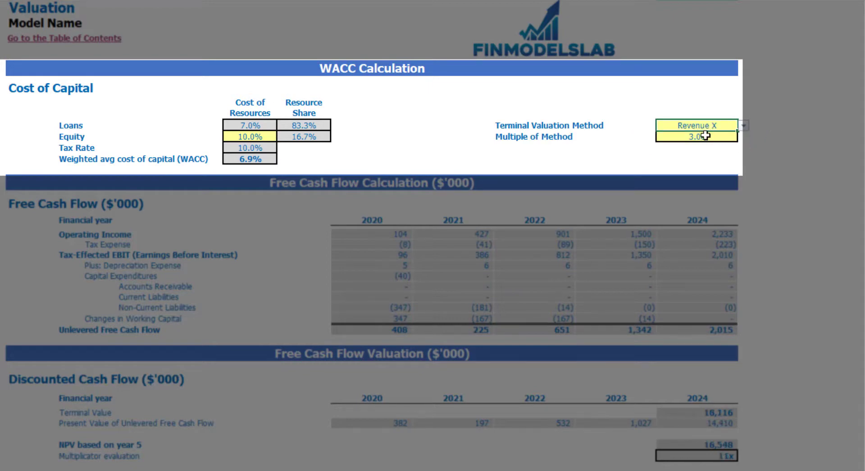
{"action": "left_click", "coordinate": [688, 135]}
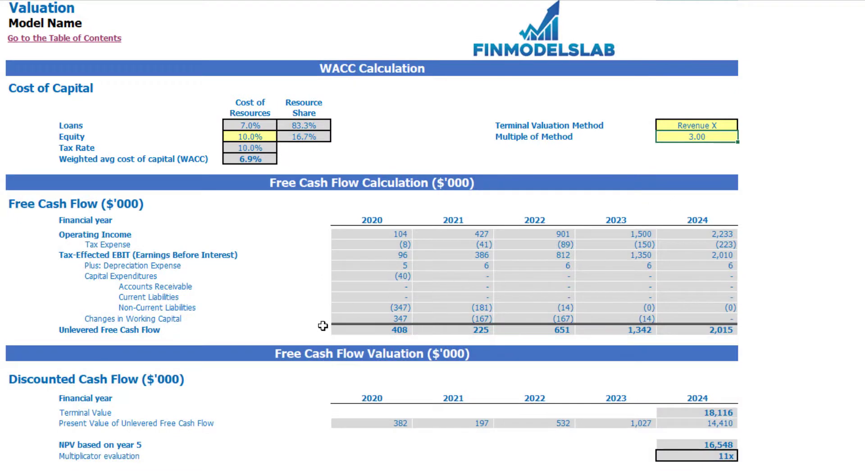
Check the terminal value, the unlevered free cash flow for all five years and the multiplicator evaluation
{"action": "left_click", "coordinate": [685, 413]}
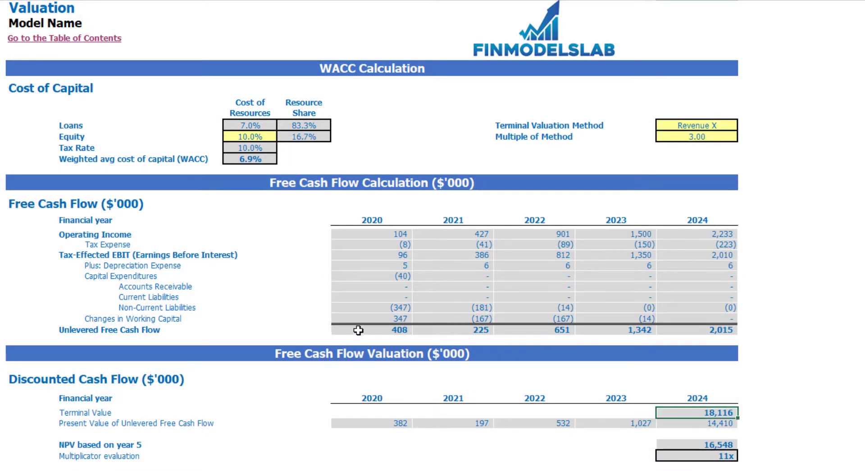
{"action": "left_click_drag", "start_coordinate": [353, 329], "coordinate": [696, 330]}
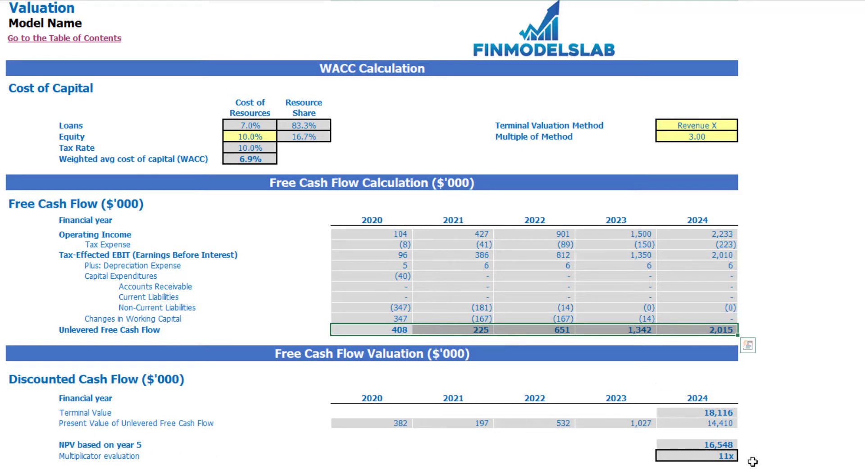
{"action": "left_click", "coordinate": [718, 456]}
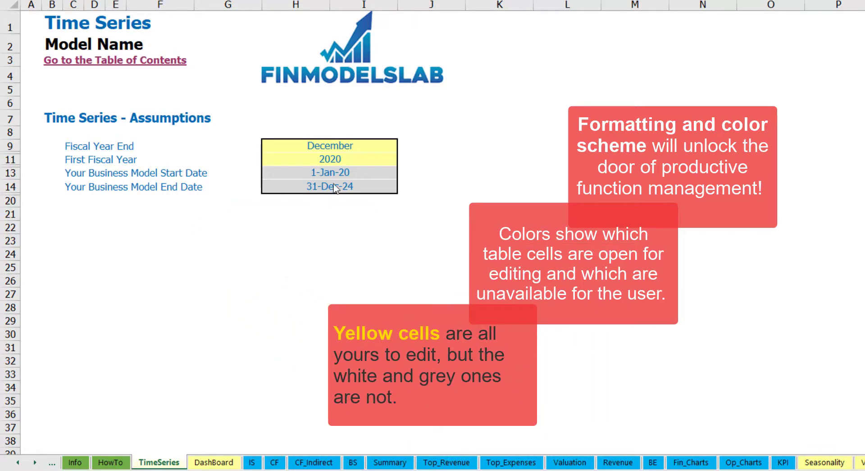
Look through the workbook's sheet tabs from first to last, examining the color-coded instruction, input, report and calculation groups
{"action": "left_click", "coordinate": [34, 463]}
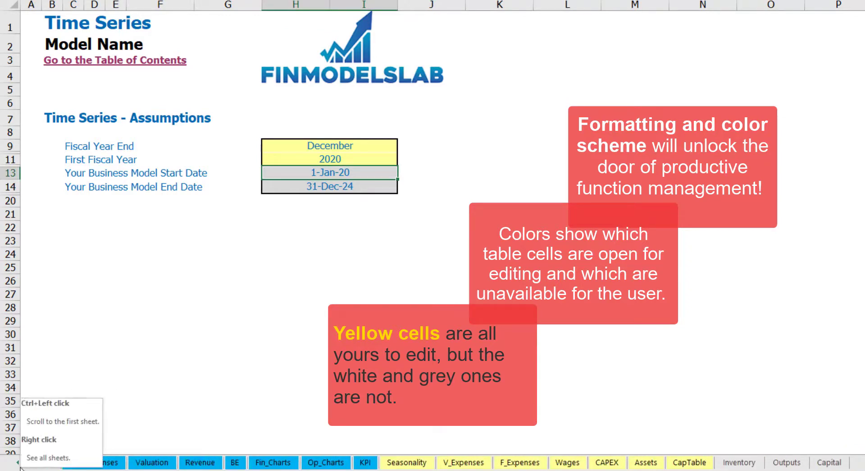
{"action": "left_click", "coordinate": [19, 464]}
{"action": "left_click", "coordinate": [19, 464]}
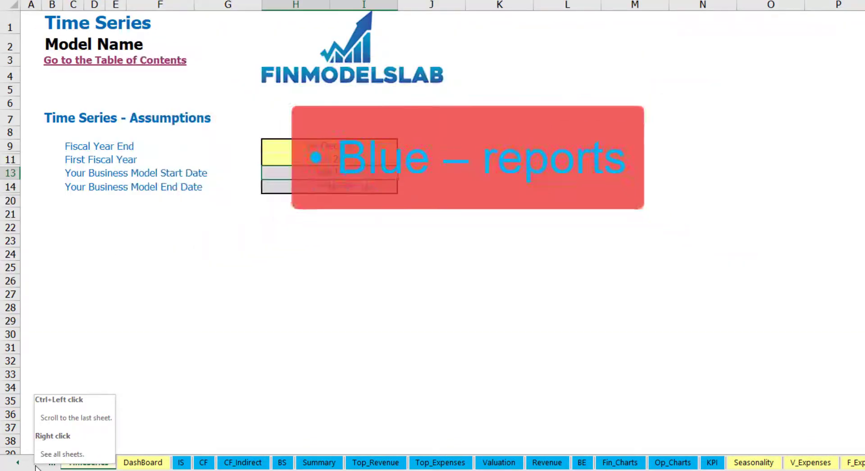
{"action": "left_click", "coordinate": [35, 463]}
{"action": "left_click", "coordinate": [34, 463]}
{"action": "left_click", "coordinate": [35, 463]}
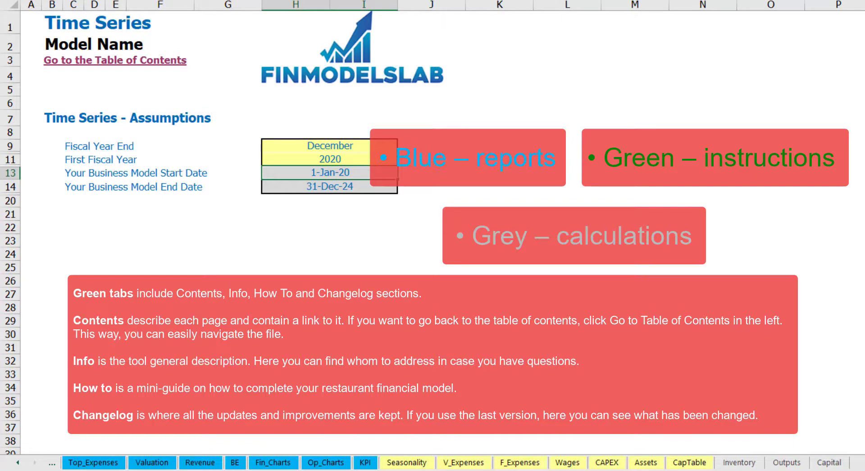
{"action": "left_click", "coordinate": [18, 462]}
{"action": "left_click", "coordinate": [18, 463]}
{"action": "left_click", "coordinate": [17, 462]}
{"action": "left_click", "coordinate": [18, 462]}
{"action": "left_click", "coordinate": [18, 463]}
{"action": "left_click", "coordinate": [17, 463]}
{"action": "left_click", "coordinate": [17, 463]}
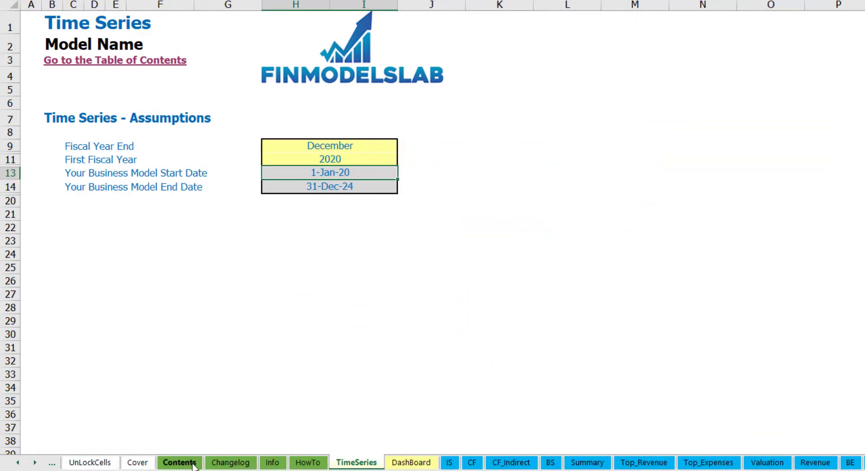
Follow the Financial Statements Summary link on the Contents sheet, then return to the table of contents
{"action": "left_click", "coordinate": [180, 462]}
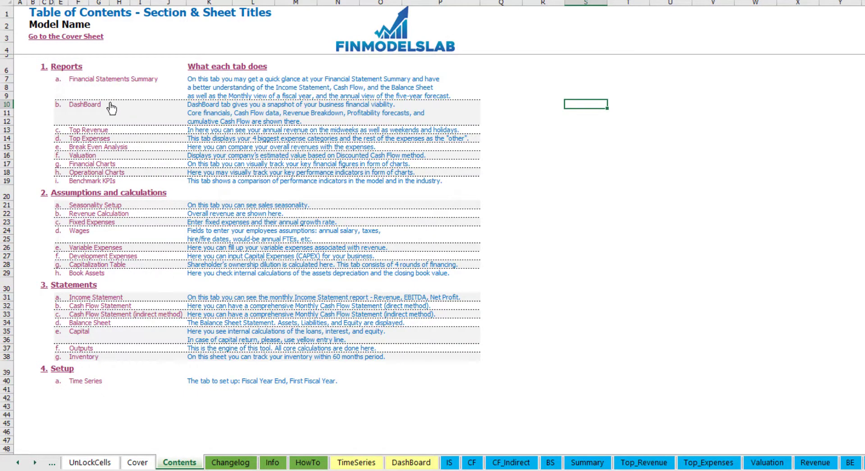
{"action": "left_click", "coordinate": [106, 85]}
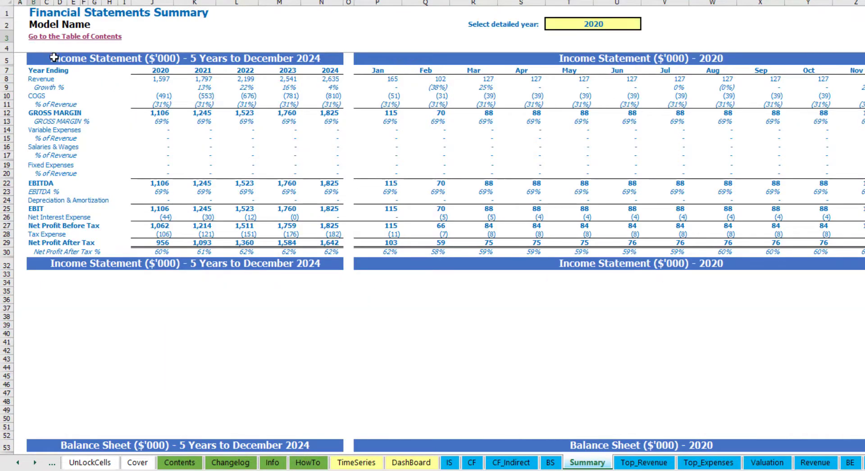
{"action": "left_click", "coordinate": [53, 37]}
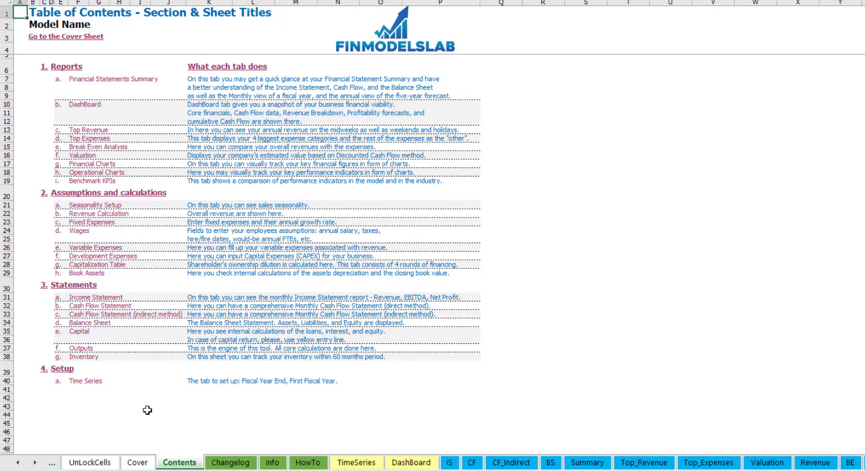
Read the How To guide's instructions for each sheet, from the overall principles onward, and follow the Book Assets link
{"action": "left_click", "coordinate": [308, 464]}
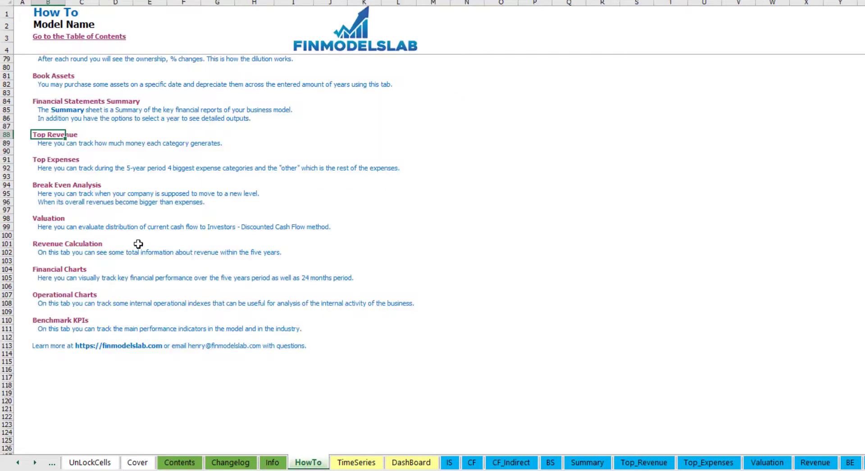
{"action": "scroll", "coordinate": [119, 188], "scroll_direction": "up", "scroll_amount": 20}
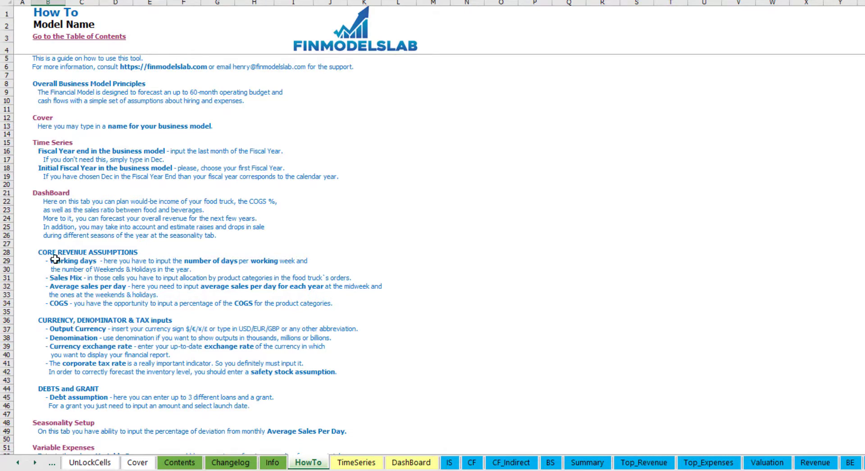
{"action": "scroll", "coordinate": [57, 260], "scroll_direction": "down", "scroll_amount": 3}
{"action": "scroll", "coordinate": [69, 297], "scroll_direction": "down", "scroll_amount": 3}
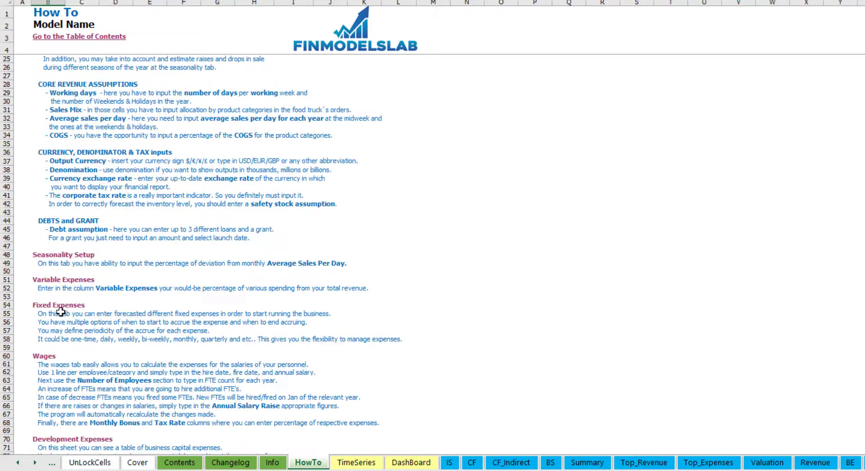
{"action": "scroll", "coordinate": [61, 330], "scroll_direction": "down", "scroll_amount": 3}
{"action": "scroll", "coordinate": [54, 336], "scroll_direction": "down", "scroll_amount": 3}
{"action": "scroll", "coordinate": [58, 264], "scroll_direction": "up", "scroll_amount": 12}
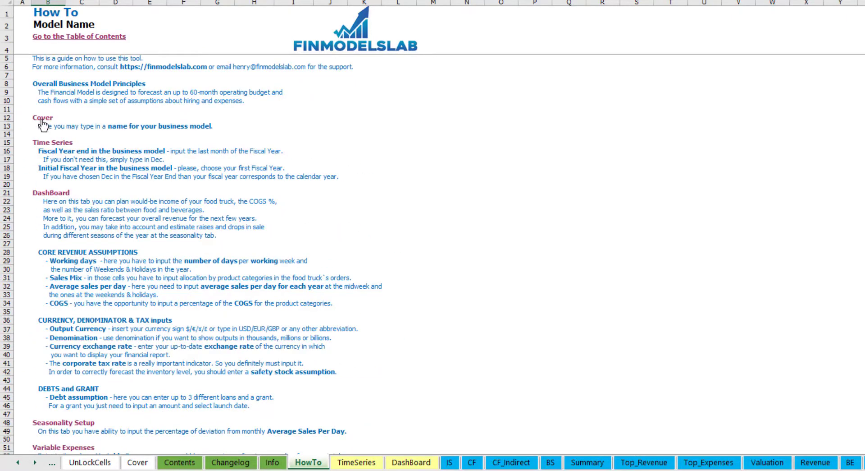
{"action": "scroll", "coordinate": [52, 232], "scroll_direction": "down", "scroll_amount": 6}
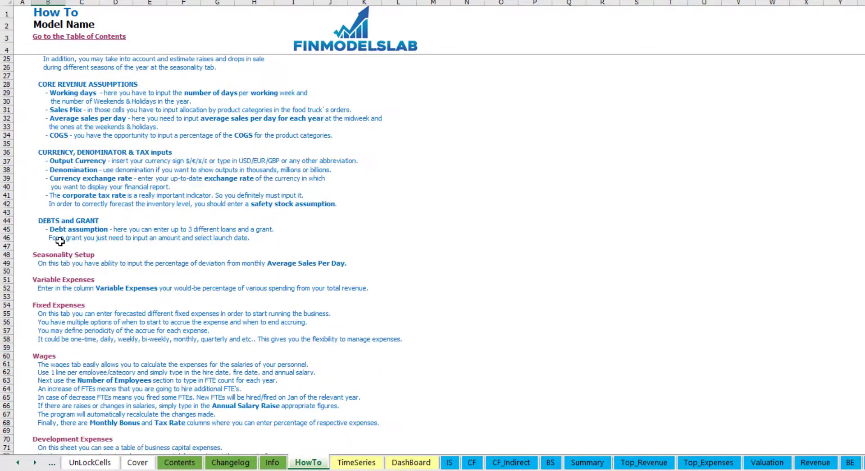
{"action": "scroll", "coordinate": [69, 253], "scroll_direction": "down", "scroll_amount": 3}
{"action": "scroll", "coordinate": [55, 199], "scroll_direction": "down", "scroll_amount": 3}
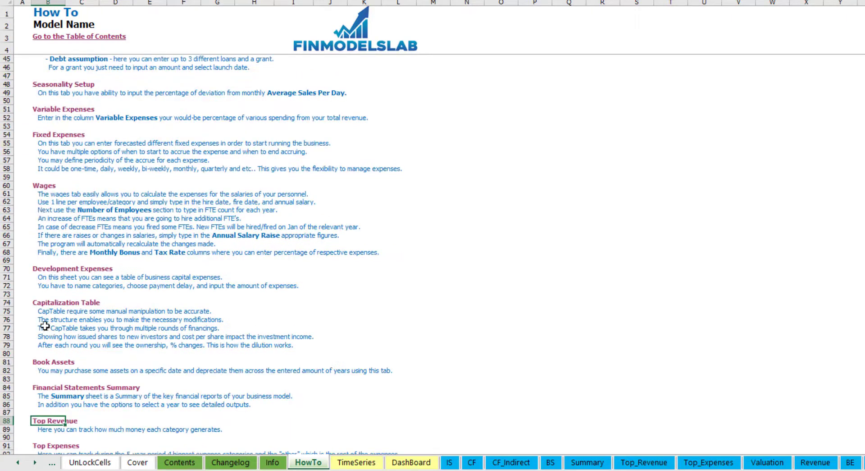
{"action": "left_click", "coordinate": [39, 364]}
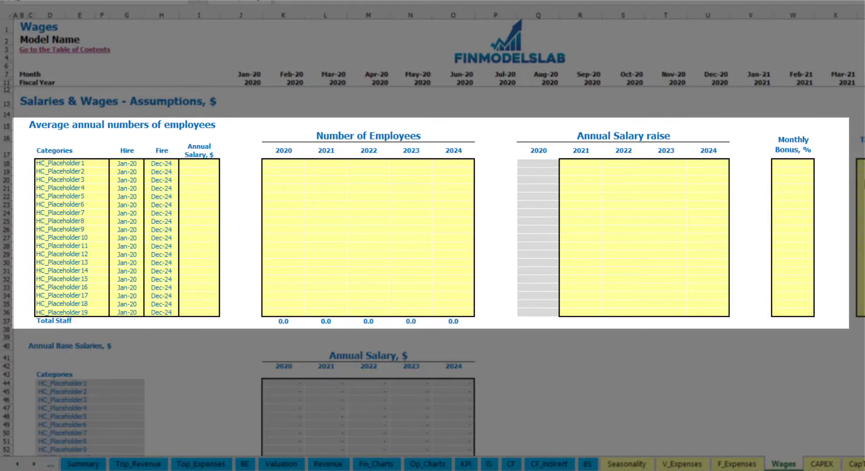
Name the first staff category on the Wages sheet CFO and set its hire date to Mar-20
{"action": "left_click", "coordinate": [95, 163]}
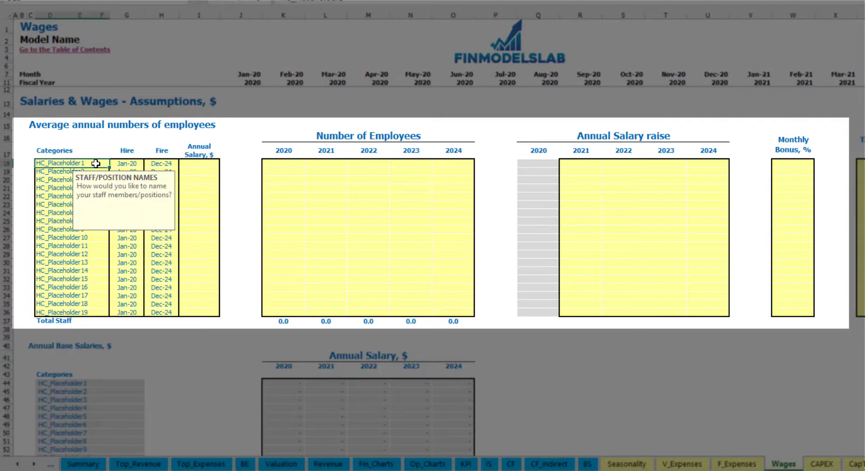
{"action": "type", "text": "CFO"}
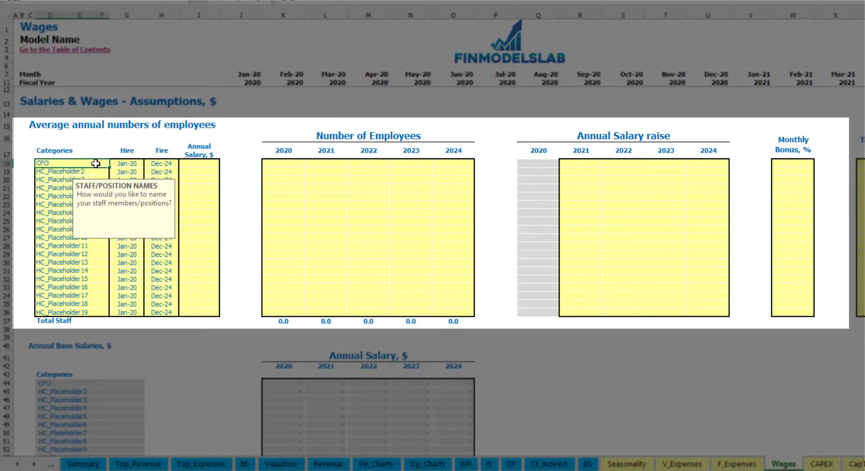
{"action": "left_click", "coordinate": [128, 163]}
{"action": "left_click", "coordinate": [147, 164]}
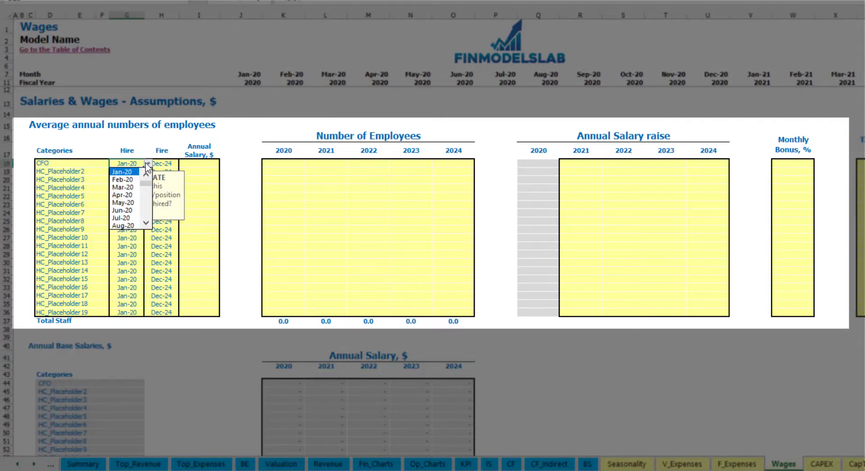
{"action": "left_click", "coordinate": [122, 186]}
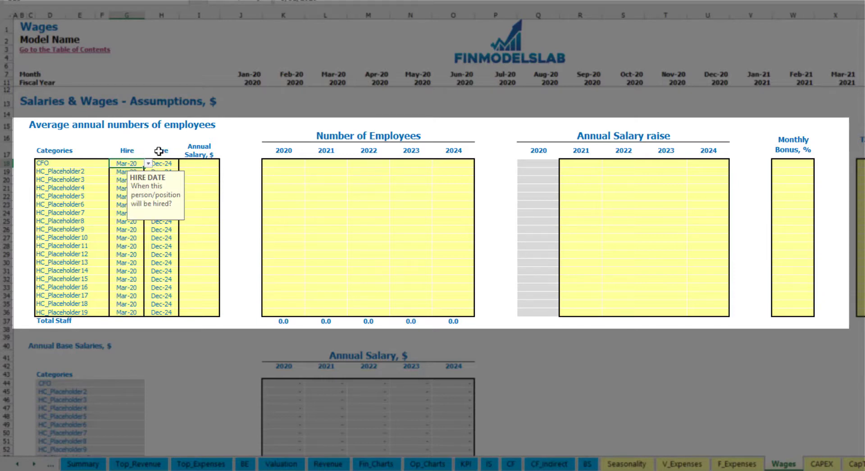
Check the CFO's fire date cell and set the annual salary to 50,000
{"action": "left_click", "coordinate": [167, 161]}
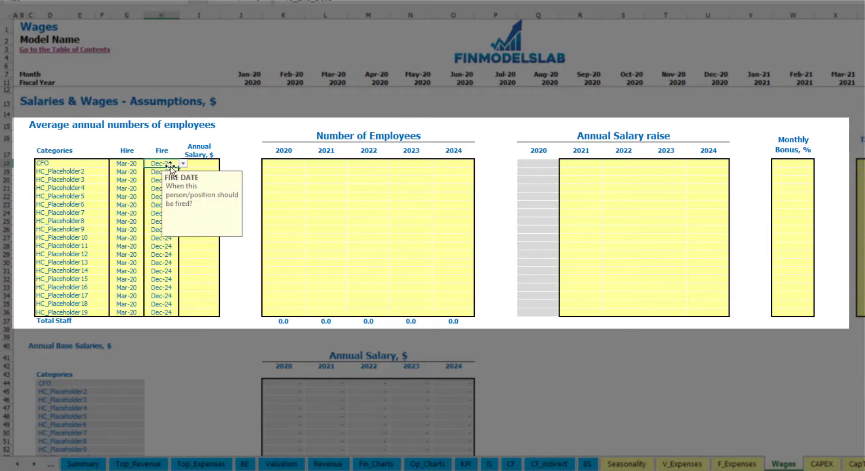
{"action": "left_click", "coordinate": [202, 164]}
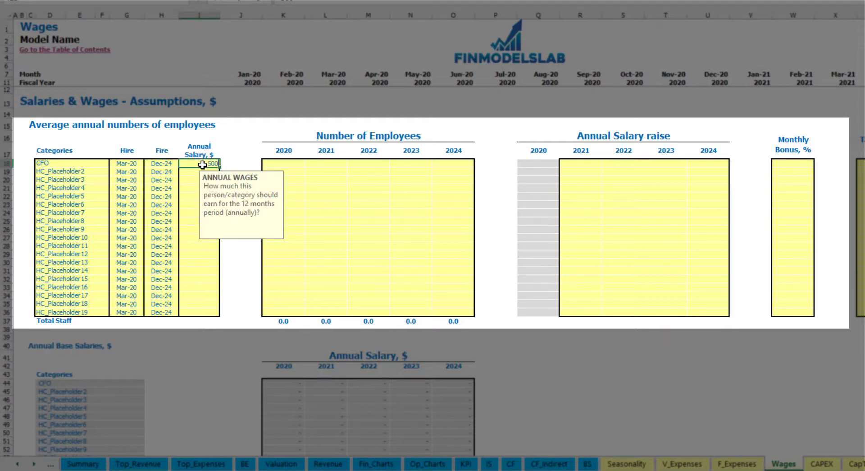
{"action": "key", "text": "Return"}
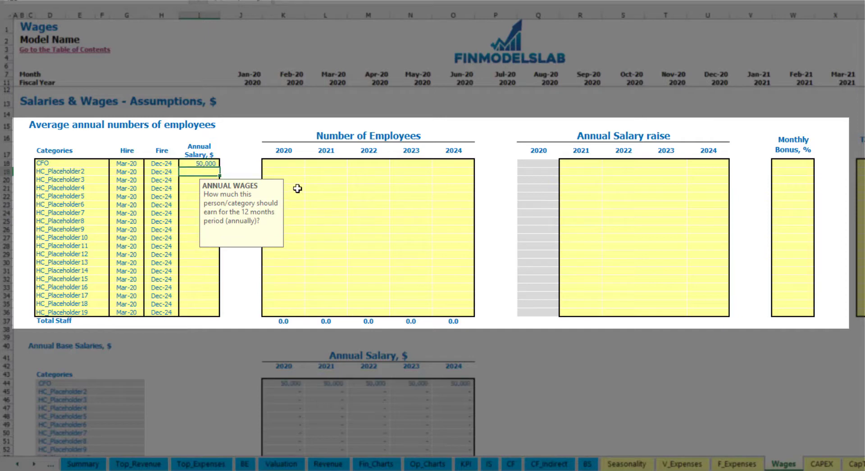
Set the CFO's number of employees to 1 for each year from 2020 to 2024
{"action": "left_click", "coordinate": [295, 165]}
{"action": "type", "text": "1"}
{"action": "key", "text": "Tab"}
{"action": "type", "text": "1"}
{"action": "key", "text": "Tab"}
{"action": "type", "text": "1"}
{"action": "key", "text": "Tab"}
{"action": "type", "text": "1\t1"}
{"action": "key", "text": "Tab"}
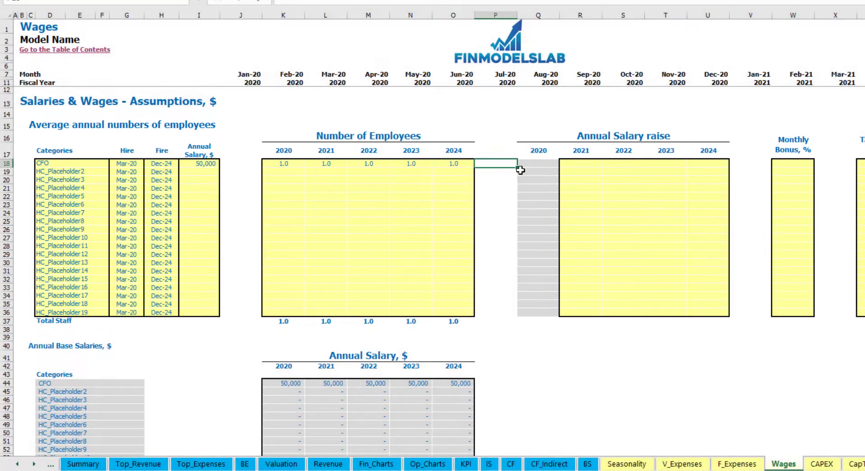
Examine the CFO row of the Total Staff Numbers table across the months from 2020 into 2024
{"action": "scroll", "coordinate": [502, 241], "scroll_direction": "down", "scroll_amount": 4}
{"action": "scroll", "coordinate": [514, 223], "scroll_direction": "up", "scroll_amount": 4}
{"action": "scroll", "coordinate": [520, 227], "scroll_direction": "down", "scroll_amount": 13}
{"action": "left_click", "coordinate": [338, 224]}
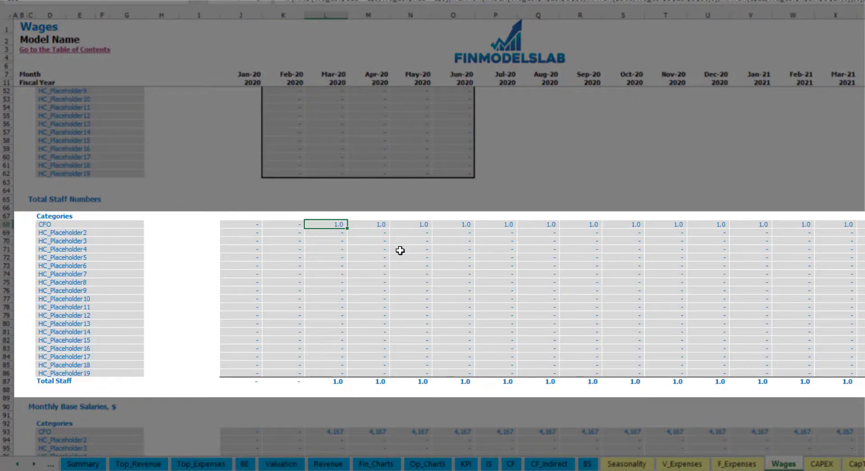
{"action": "scroll", "coordinate": [400, 250], "scroll_direction": "right", "scroll_amount": 10}
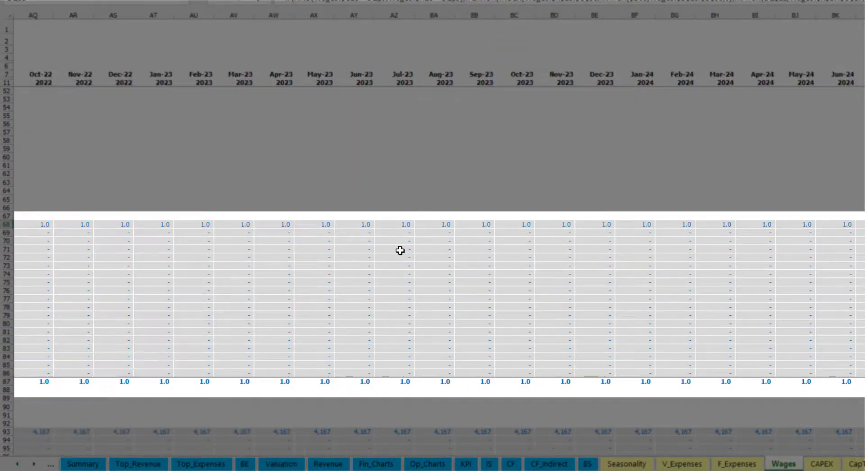
{"action": "scroll", "coordinate": [400, 250], "scroll_direction": "left", "scroll_amount": 12}
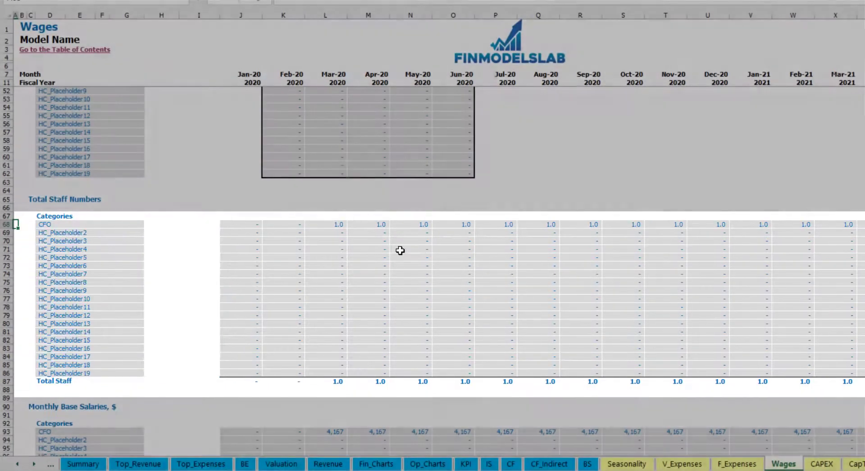
Set the CFO's 2021 annual salary raise to 5% and copy it to 2022 through 2024
{"action": "scroll", "coordinate": [400, 249], "scroll_direction": "up", "scroll_amount": 13}
{"action": "left_click", "coordinate": [585, 164]}
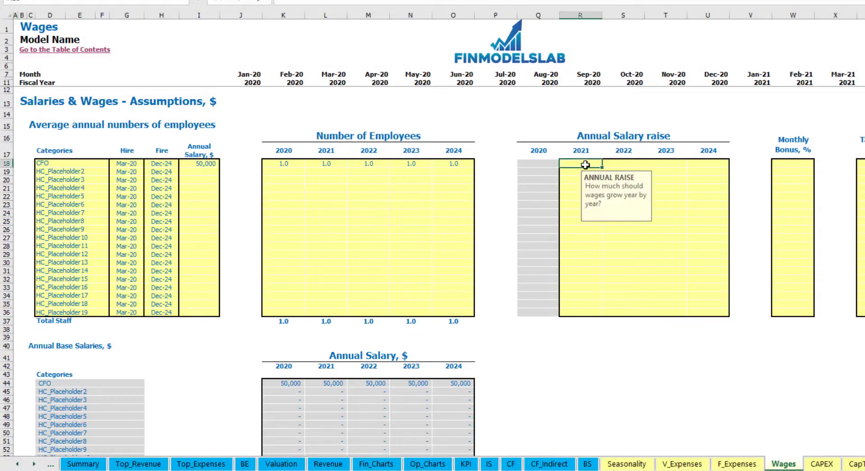
{"action": "key", "text": "ctrl+c"}
{"action": "key", "text": "Right"}
{"action": "key", "text": "shift+Right"}
{"action": "key", "text": "shift+Right"}
{"action": "key", "text": "ctrl+v"}
Compare the CFO's calculated annual salaries for 2020 to 2024 with the base salary and yearly raises
{"action": "left_click_drag", "start_coordinate": [285, 384], "coordinate": [450, 382]}
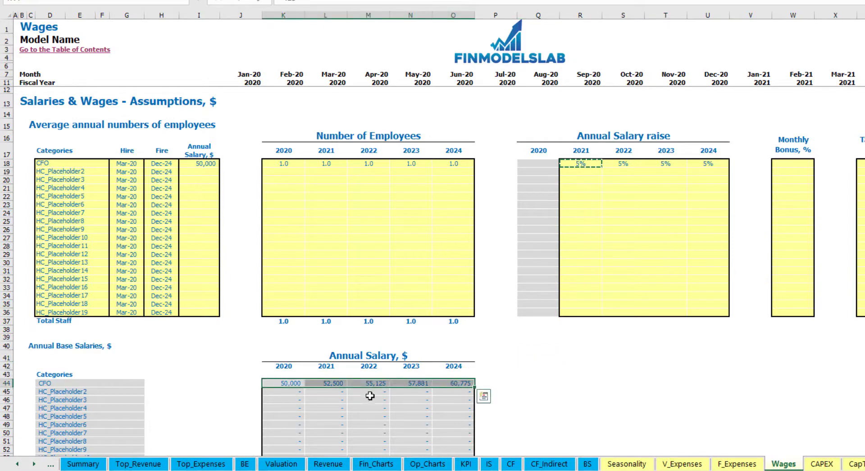
{"action": "left_click", "coordinate": [337, 392]}
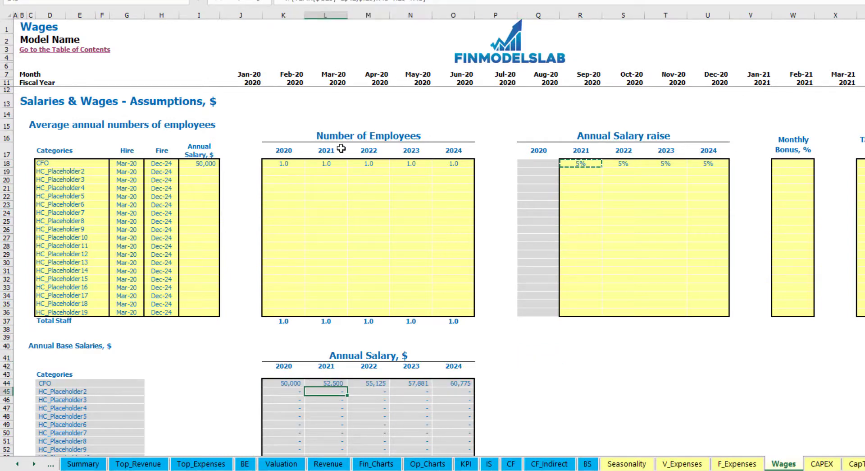
{"action": "left_click", "coordinate": [206, 163]}
{"action": "left_click_drag", "start_coordinate": [581, 163], "coordinate": [704, 164]}
{"action": "left_click", "coordinate": [326, 382]}
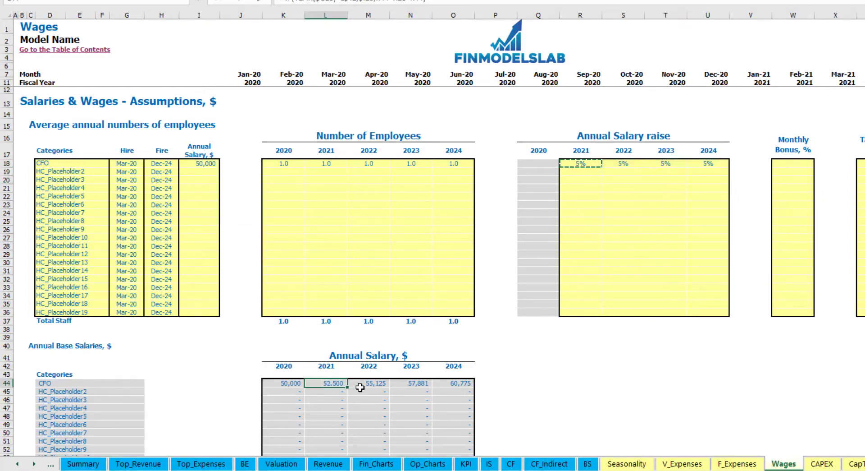
Set the CFO's monthly bonus to 10% and move to the neighbouring tax rate column
{"action": "left_click", "coordinate": [796, 163]}
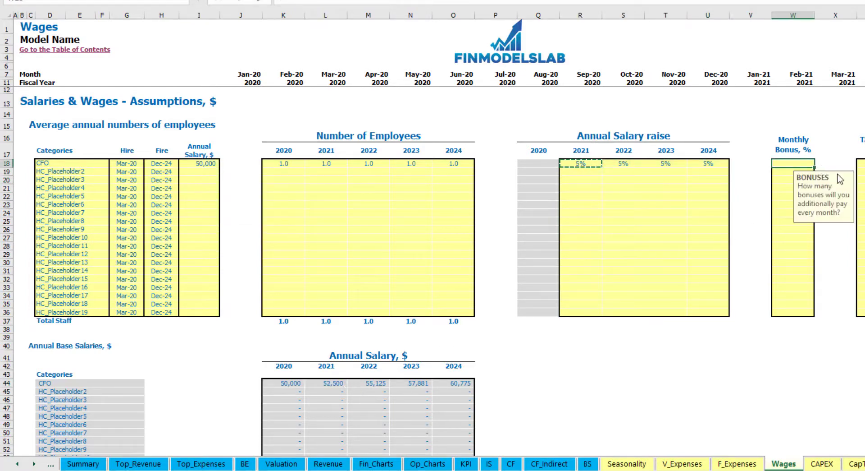
{"action": "type", "text": "10"}
{"action": "key", "text": "Return"}
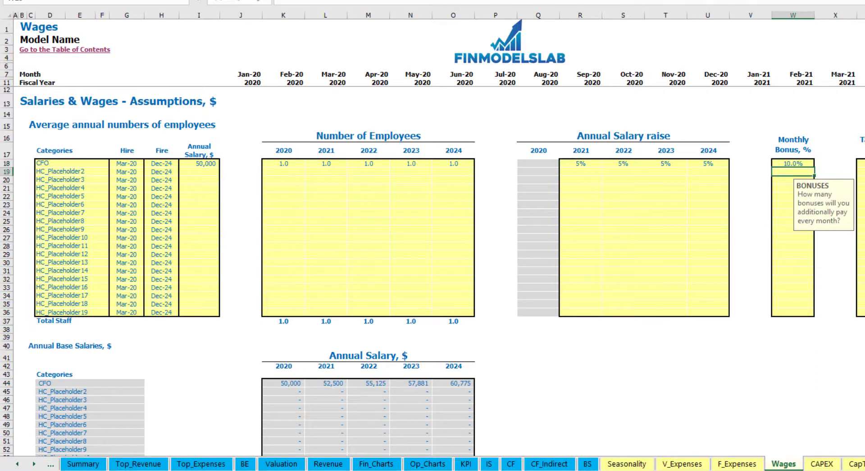
{"action": "left_click", "coordinate": [860, 163]}
{"action": "left_click", "coordinate": [861, 171]}
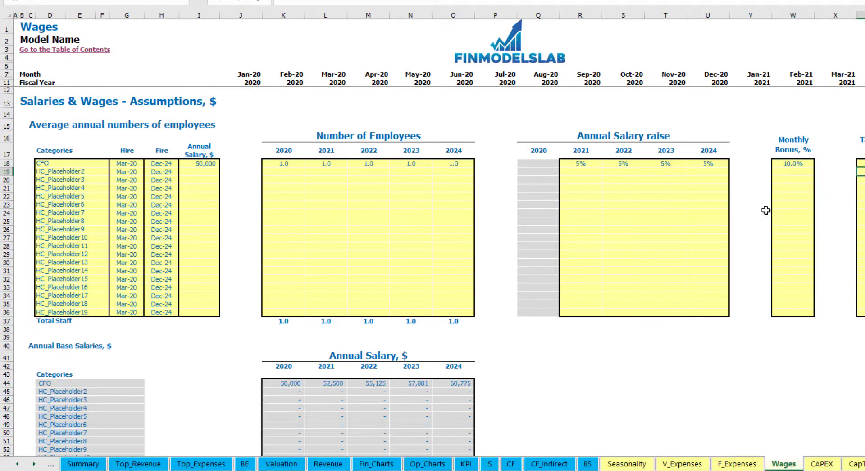
Review the CFO's monthly base salaries below the Total Staff Numbers table
{"action": "scroll", "coordinate": [393, 252], "scroll_direction": "down", "scroll_amount": 15}
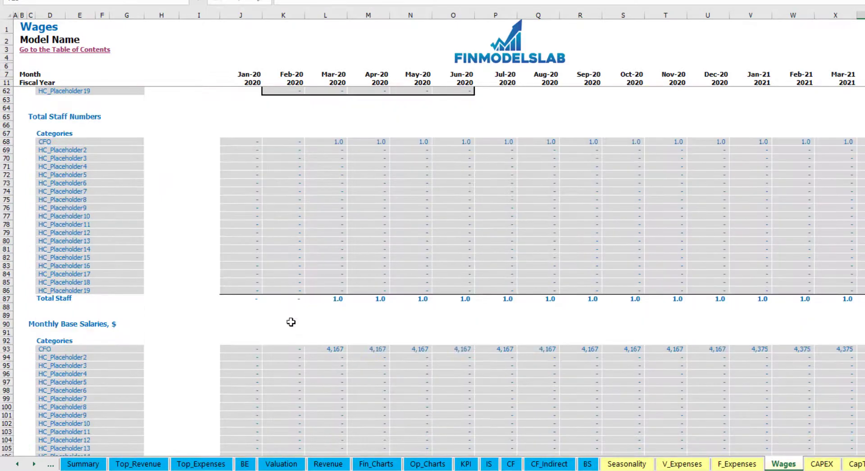
{"action": "scroll", "coordinate": [18, 357], "scroll_direction": "down", "scroll_amount": 3}
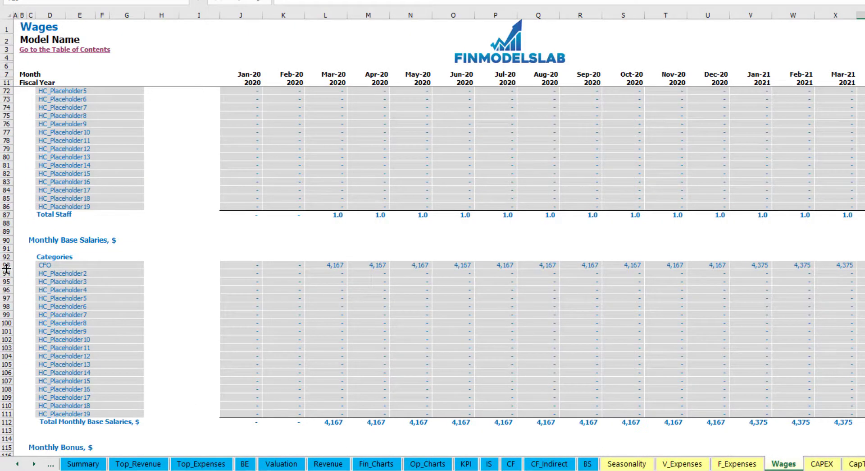
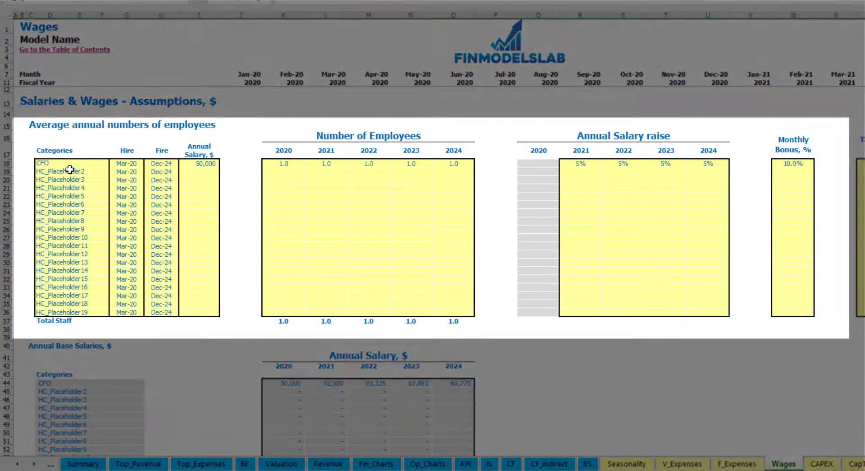
Rename the second staff category as Admin HC and set its hire date to Apr-20
{"action": "left_click", "coordinate": [70, 170]}
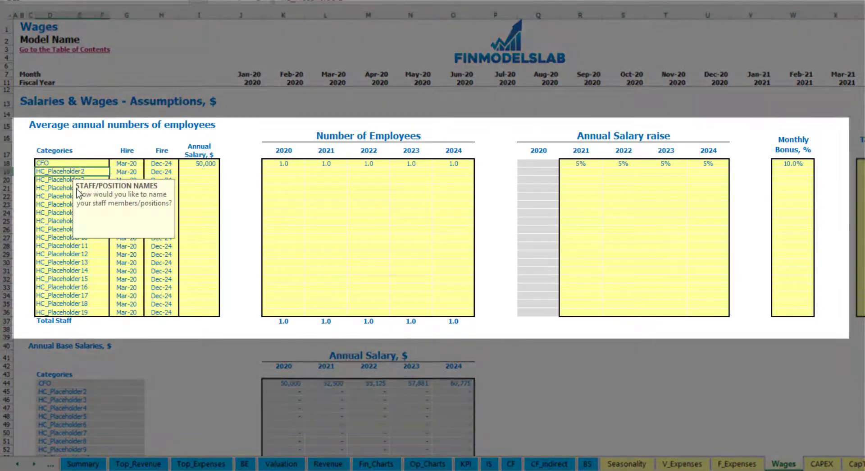
{"action": "type", "text": "Admin HC"}
{"action": "key", "text": "Return"}
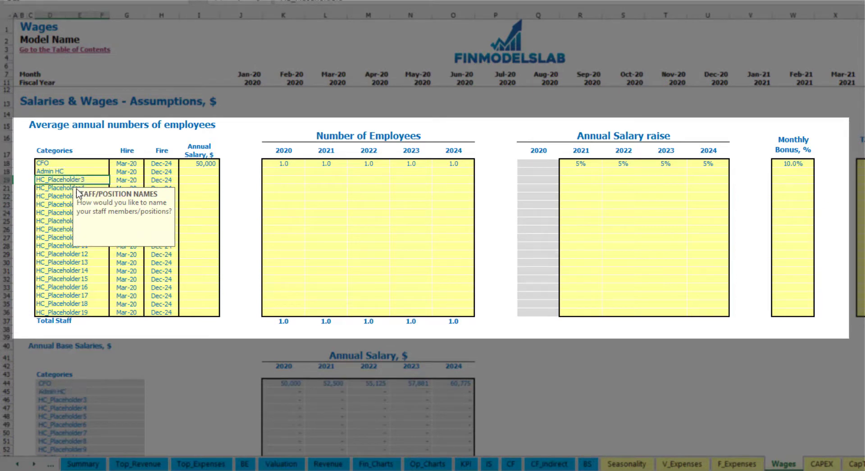
{"action": "left_click", "coordinate": [134, 172]}
{"action": "left_click", "coordinate": [148, 172]}
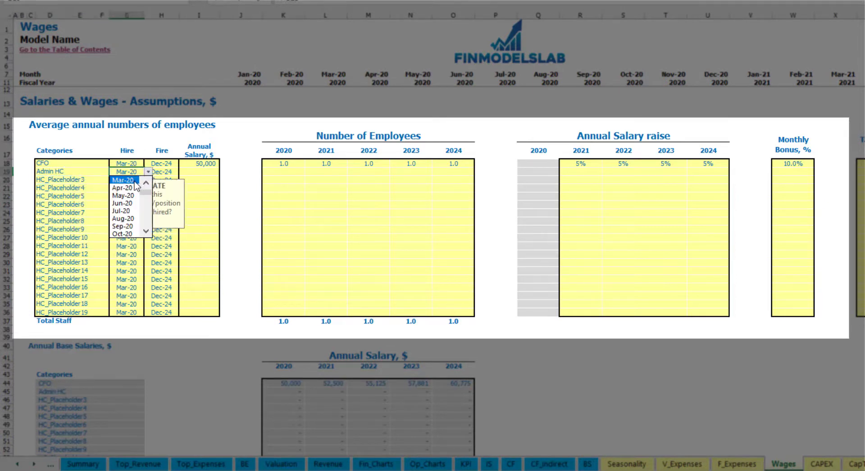
{"action": "left_click", "coordinate": [144, 189]}
Check the fire date options for Admin HC and set its annual salary to 30,000
{"action": "left_click", "coordinate": [170, 172]}
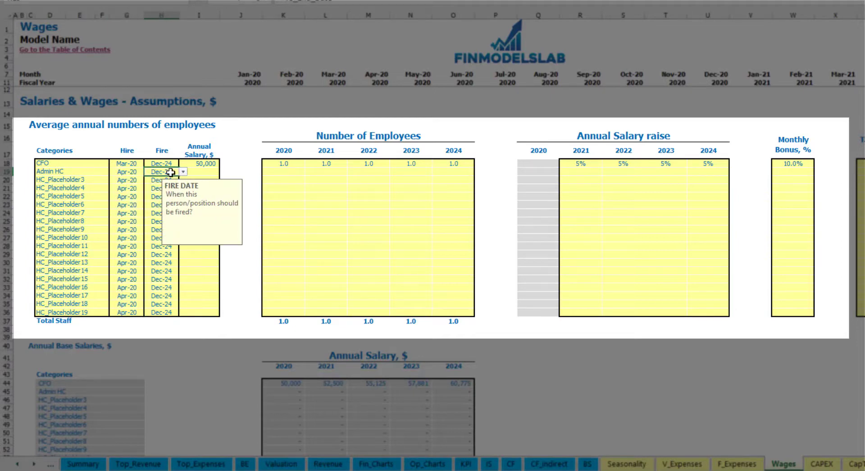
{"action": "left_click", "coordinate": [196, 170]}
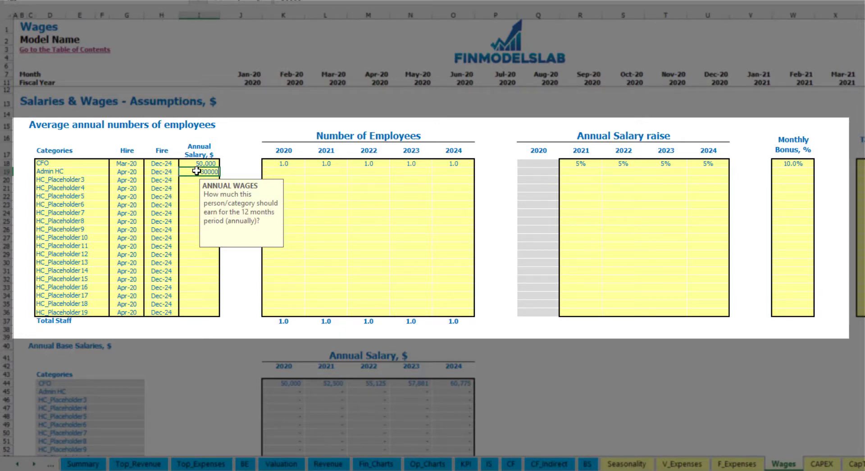
{"action": "key", "text": "Return"}
Enter Admin HC's number of employees for 2020 to 2024 as 2, 4, 6, 8 and 10
{"action": "left_click", "coordinate": [291, 172]}
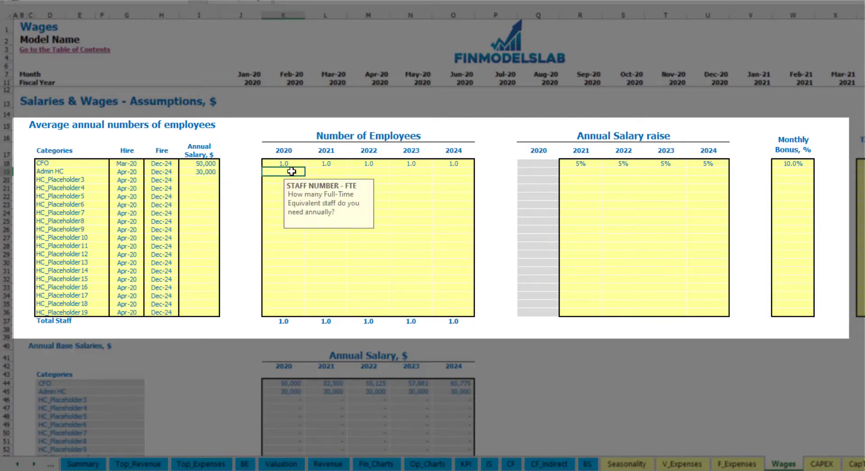
{"action": "type", "text": "2"}
{"action": "key", "text": "Tab"}
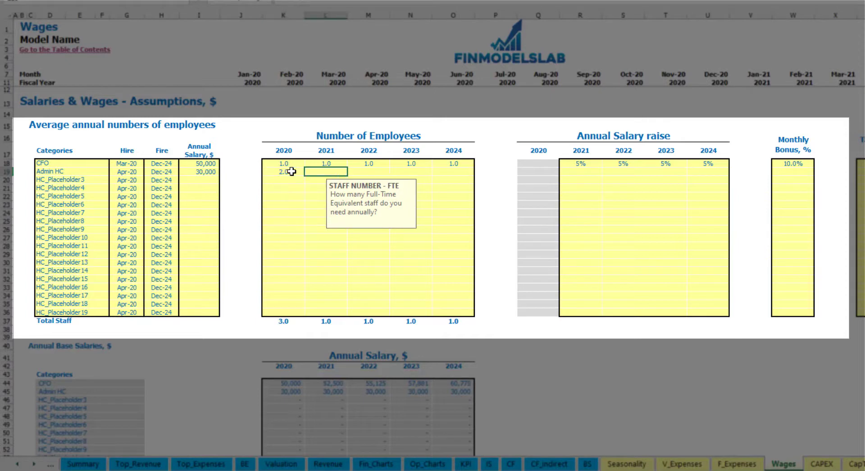
{"action": "type", "text": "4"}
{"action": "key", "text": "Tab"}
{"action": "type", "text": "6"}
{"action": "key", "text": "Tab"}
{"action": "type", "text": "8"}
{"action": "key", "text": "Tab"}
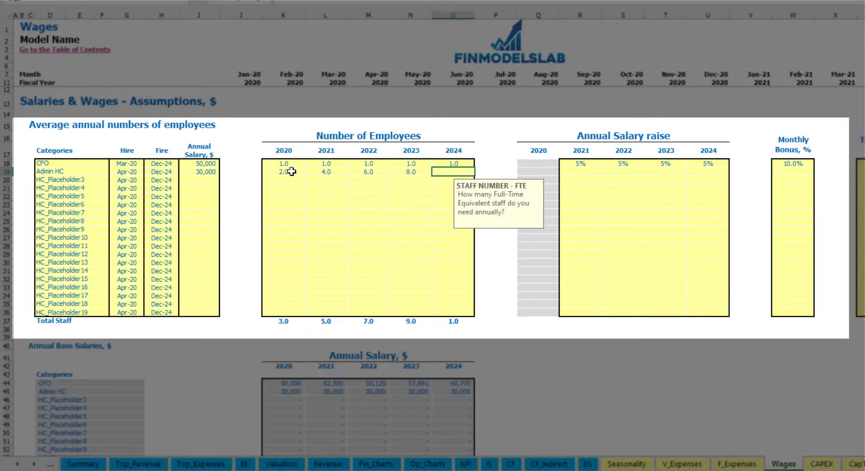
{"action": "type", "text": "10"}
{"action": "key", "text": "Tab"}
Set Admin HC's 2021 annual salary raise to 3% and copy it to 2022 through 2024
{"action": "left_click", "coordinate": [578, 171]}
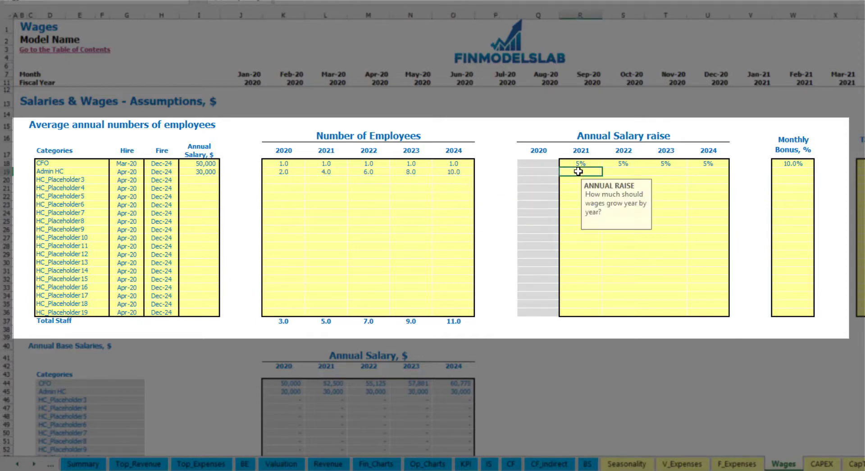
{"action": "key", "text": "ctrl+Return"}
{"action": "key", "text": "ctrl+c"}
{"action": "key", "text": "Right"}
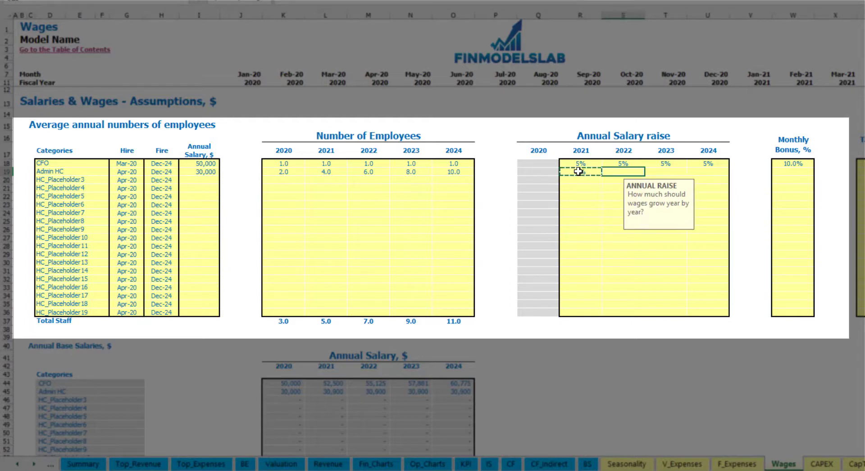
{"action": "key", "text": "shift+Right"}
{"action": "key", "text": "shift+Right"}
Set Admin HC's monthly bonus to 5% and move on to the tax rate column
{"action": "left_click", "coordinate": [806, 174]}
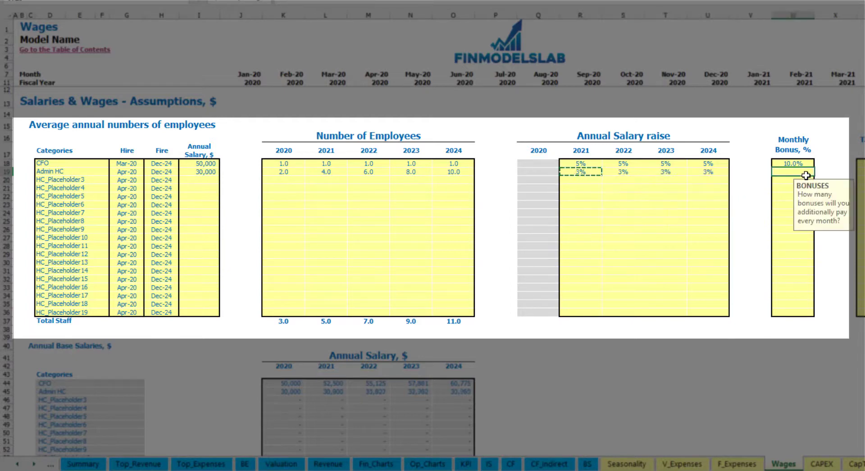
{"action": "type", "text": "5"}
{"action": "key", "text": "Tab"}
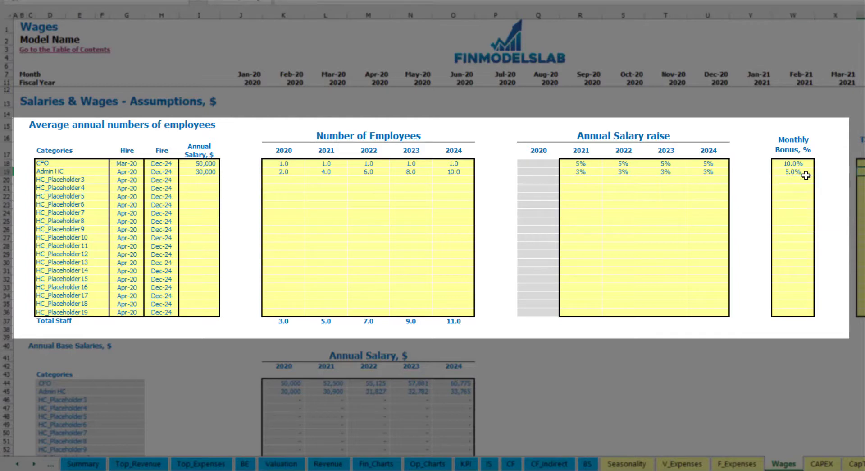
{"action": "key", "text": "Down"}
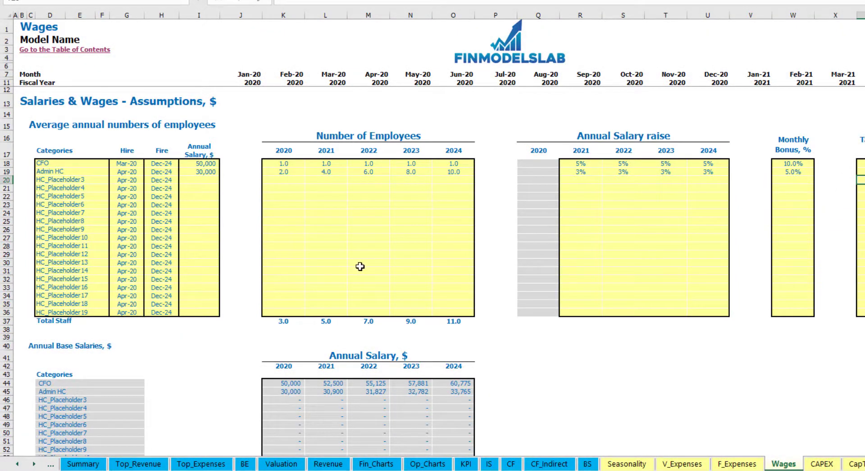
Review Admin HC's monthly headcount across 2020 to 2024 in the Total Staff Numbers table
{"action": "scroll", "coordinate": [360, 267], "scroll_direction": "down", "scroll_amount": 13}
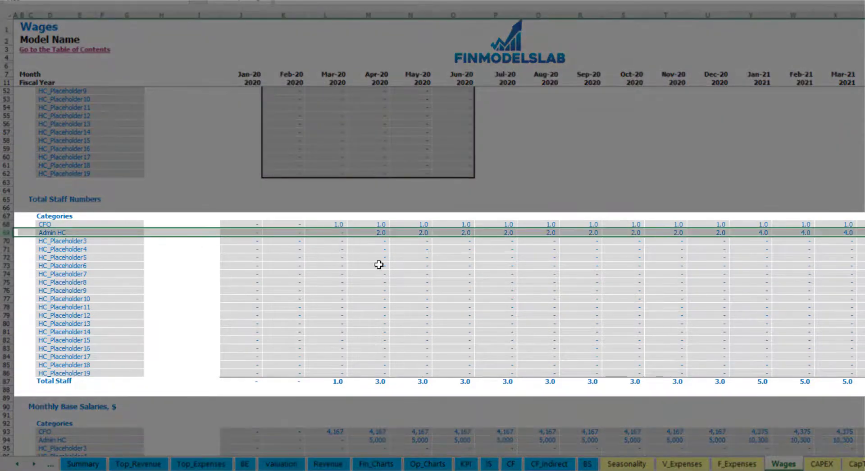
{"action": "left_click", "coordinate": [377, 232]}
{"action": "left_click_drag", "start_coordinate": [377, 232], "coordinate": [716, 233]}
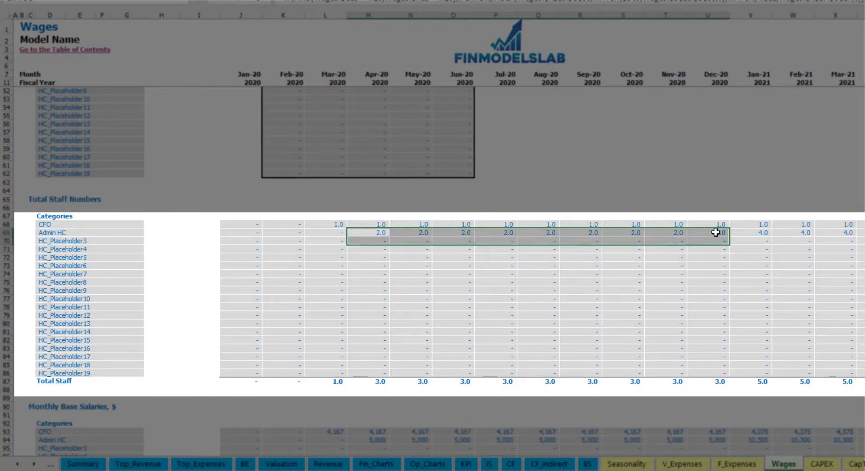
{"action": "left_click", "coordinate": [766, 232]}
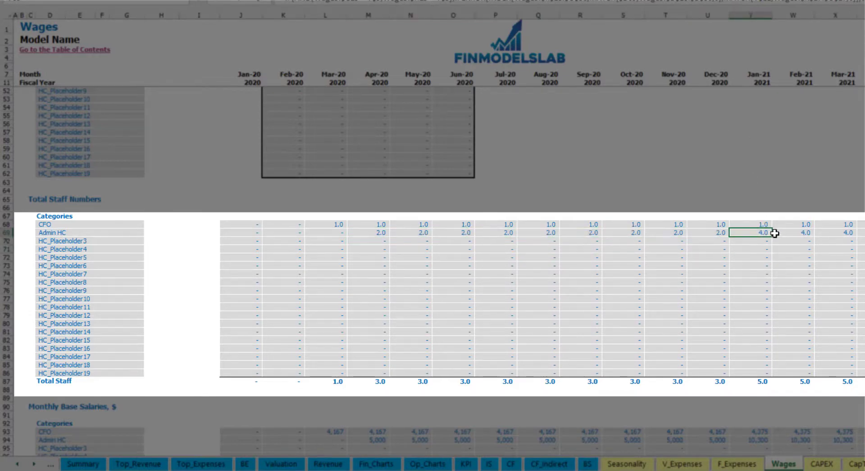
{"action": "left_click_drag", "start_coordinate": [766, 232], "coordinate": [847, 232]}
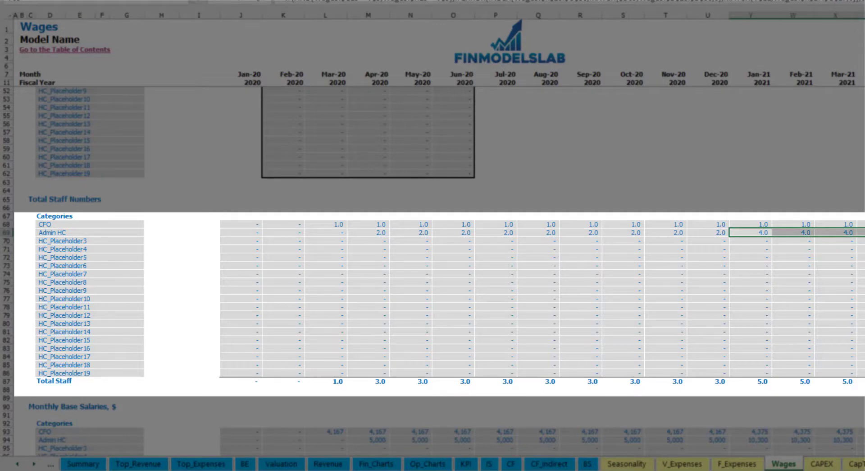
{"action": "scroll", "coordinate": [439, 232], "scroll_direction": "right", "scroll_amount": 6}
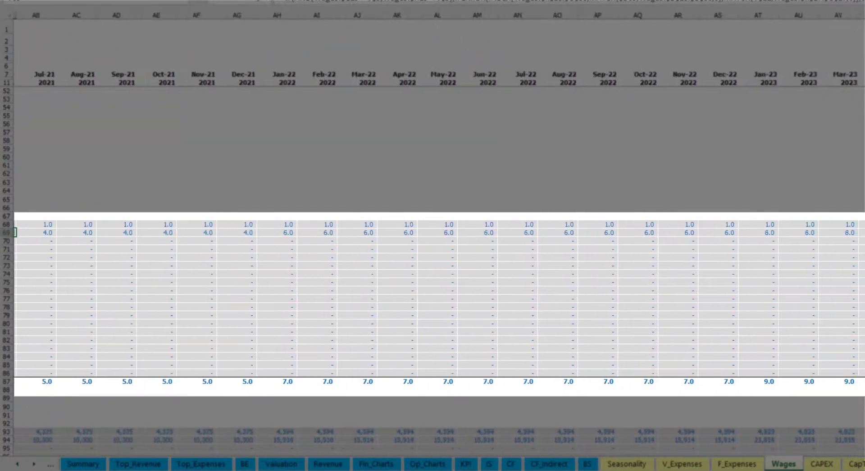
{"action": "left_click", "coordinate": [859, 232]}
{"action": "scroll", "coordinate": [859, 232], "scroll_direction": "right", "scroll_amount": 6}
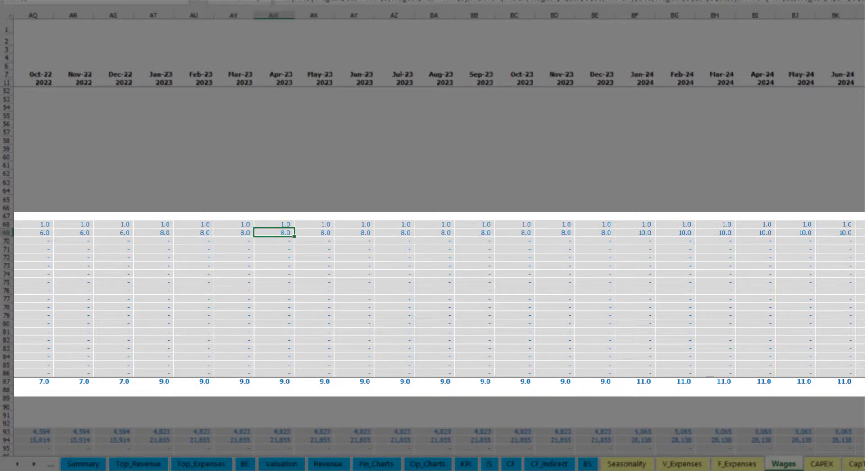
Compare Admin HC's monthly base salaries with its staff numbers and review the monthly bonus and base tax tables
{"action": "scroll", "coordinate": [433, 235], "scroll_direction": "left", "scroll_amount": 15}
{"action": "scroll", "coordinate": [15, 384], "scroll_direction": "down", "scroll_amount": 3}
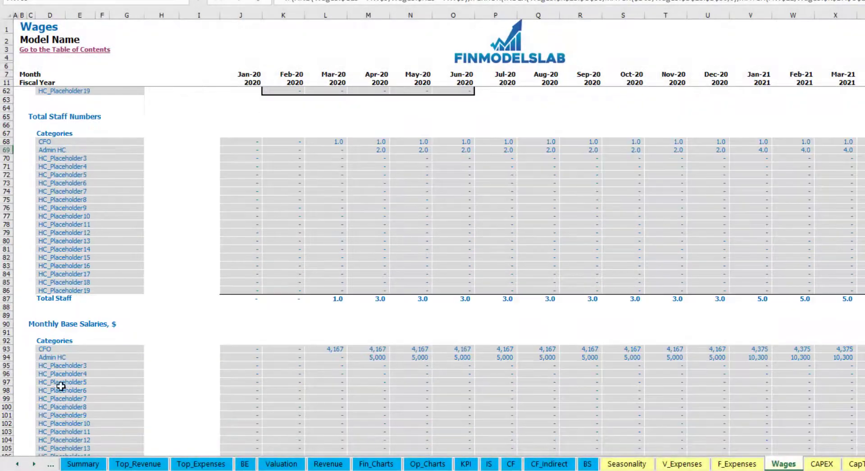
{"action": "left_click", "coordinate": [7, 357]}
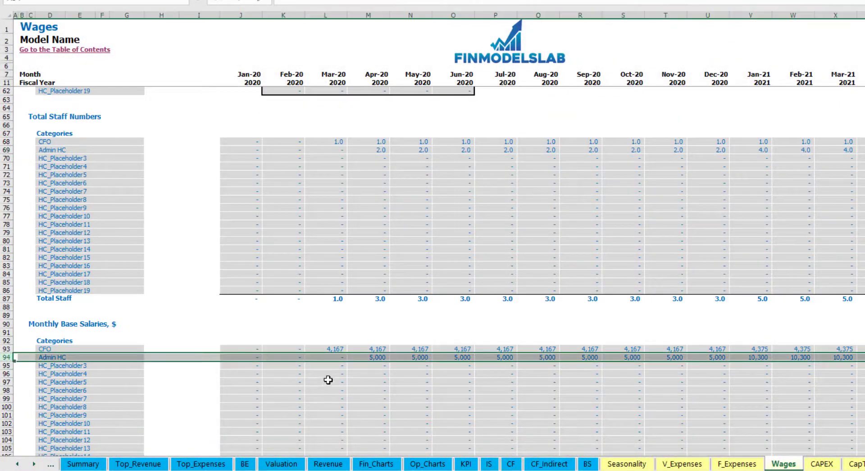
{"action": "left_click", "coordinate": [372, 360]}
{"action": "left_click", "coordinate": [373, 149]}
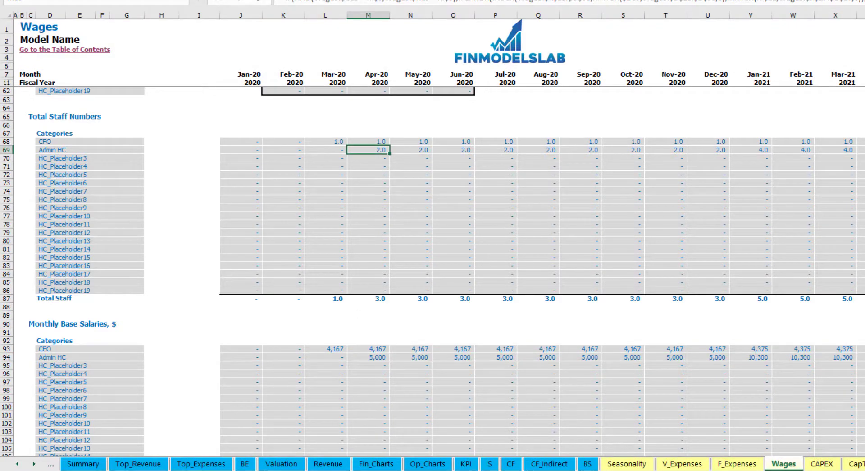
{"action": "key", "text": "Left"}
{"action": "left_click", "coordinate": [325, 356]}
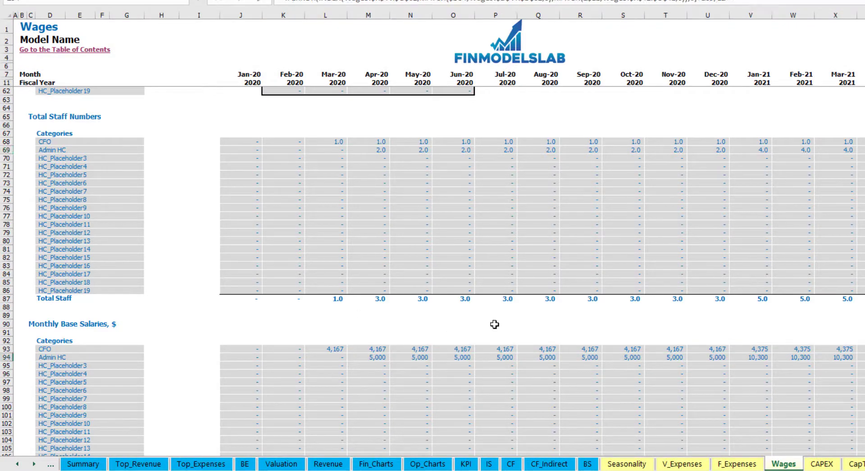
{"action": "scroll", "coordinate": [500, 388], "scroll_direction": "down", "scroll_amount": 10}
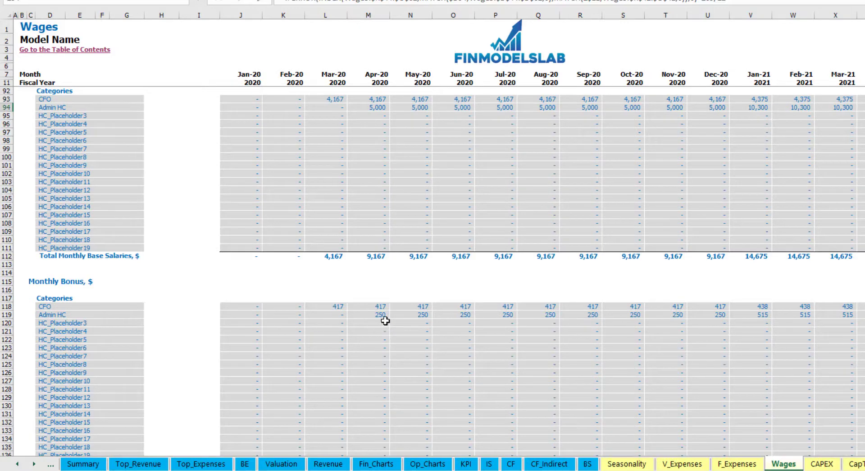
{"action": "scroll", "coordinate": [327, 323], "scroll_direction": "down", "scroll_amount": 10}
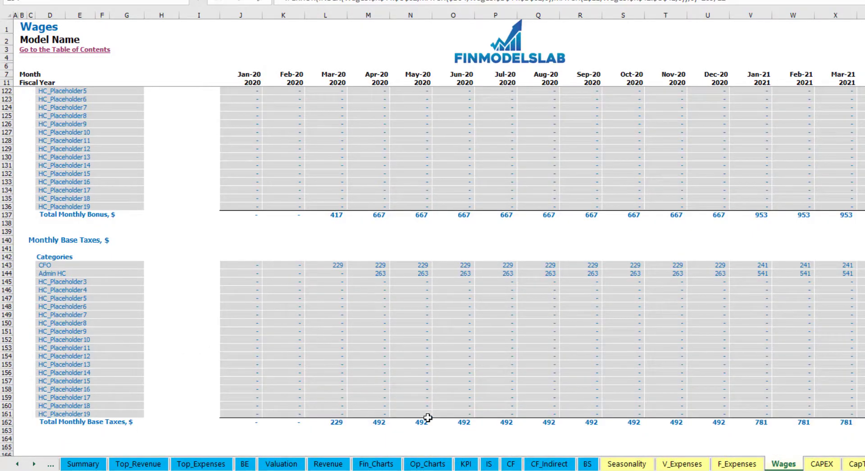
Expand the Total Salary and Wages group on the Income Statement sheet and review the salary lines by staff category
{"action": "left_click", "coordinate": [490, 464]}
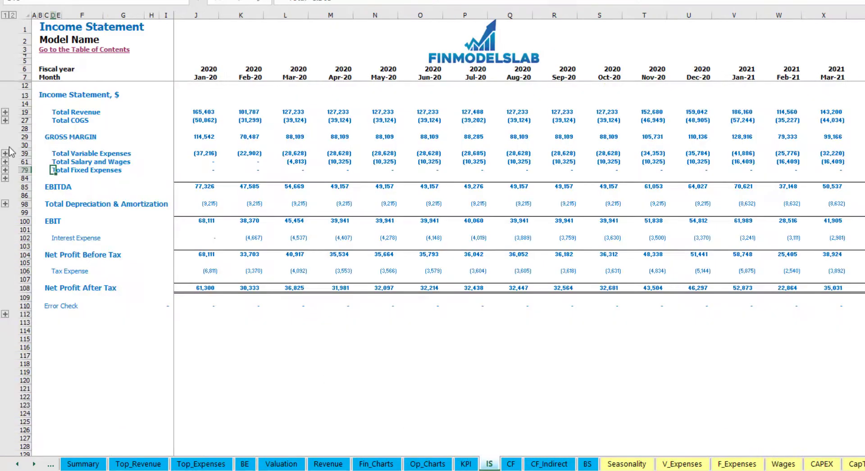
{"action": "left_click", "coordinate": [6, 161]}
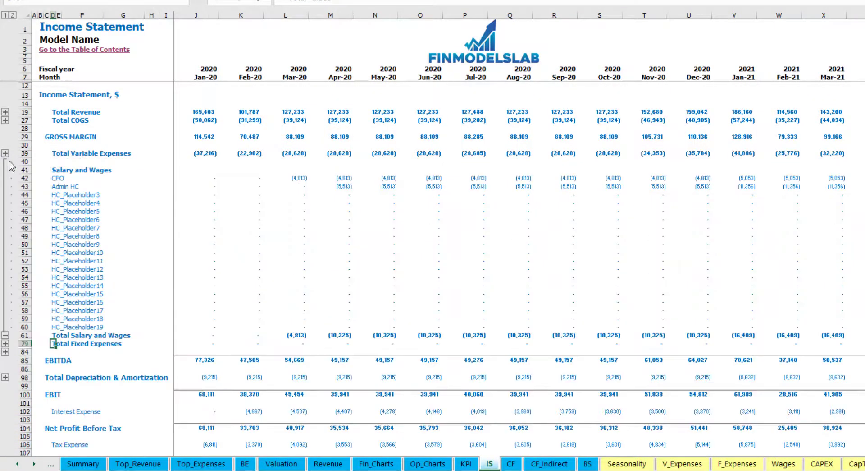
{"action": "left_click", "coordinate": [189, 177]}
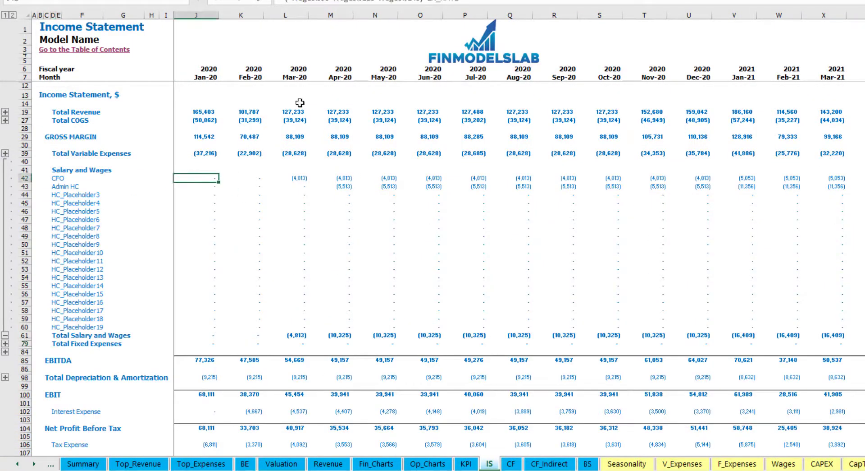
{"action": "left_click_drag", "start_coordinate": [58, 178], "coordinate": [59, 326]}
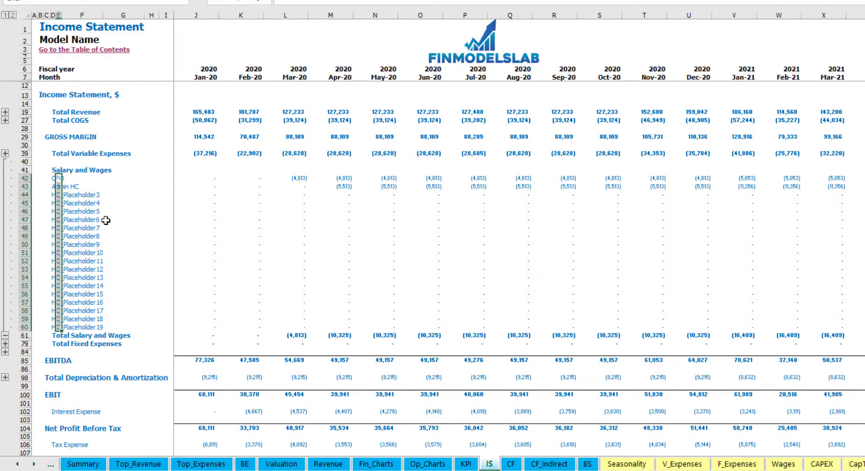
{"action": "left_click", "coordinate": [102, 185]}
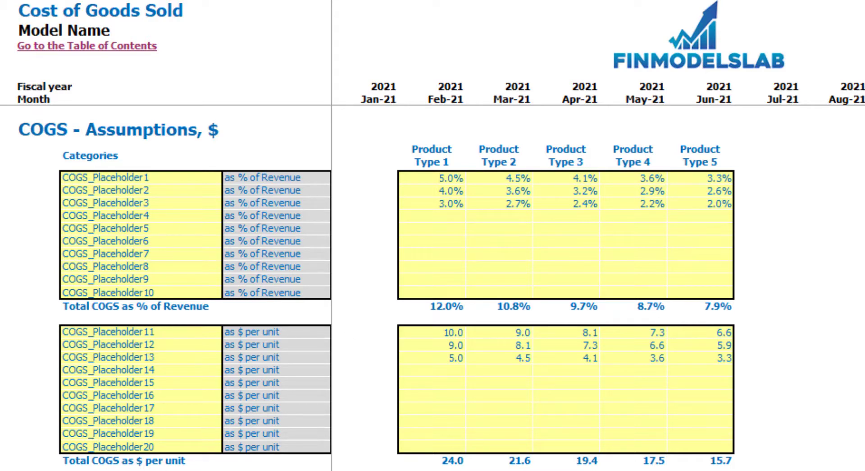
Rename the first percent-of-revenue category on the Cost of Goods Sold sheet as _Pack
{"action": "left_click", "coordinate": [138, 178]}
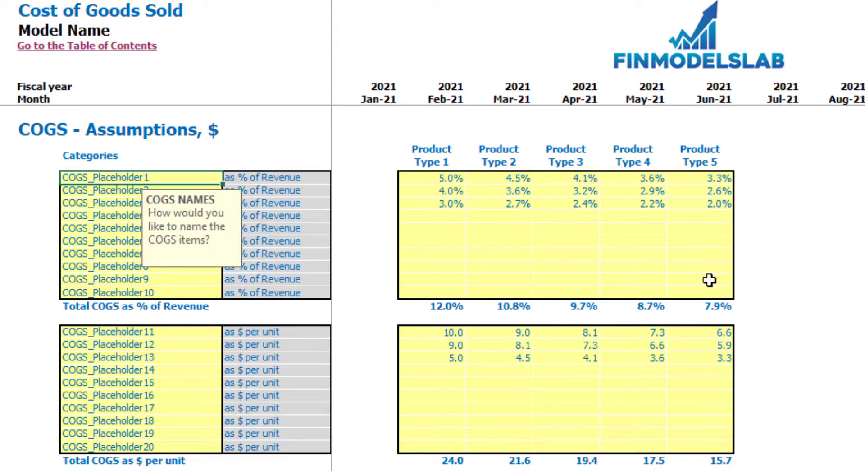
{"action": "type", "text": "_P"}
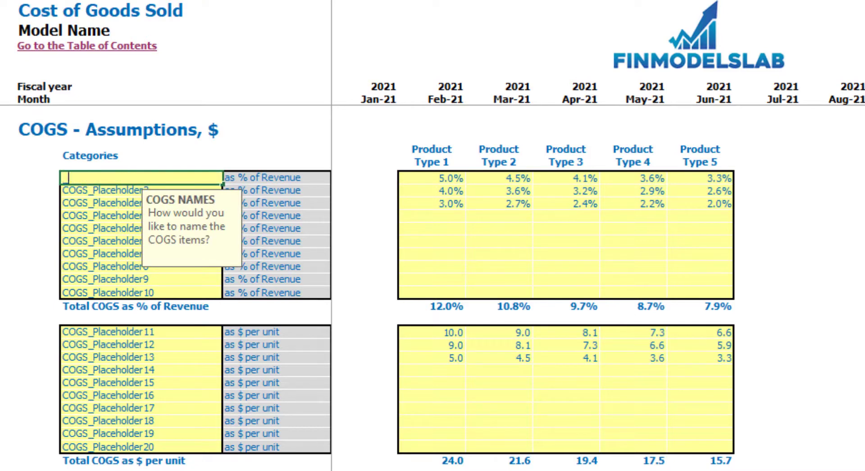
{"action": "type", "text": "ack"}
{"action": "key", "text": "Return"}
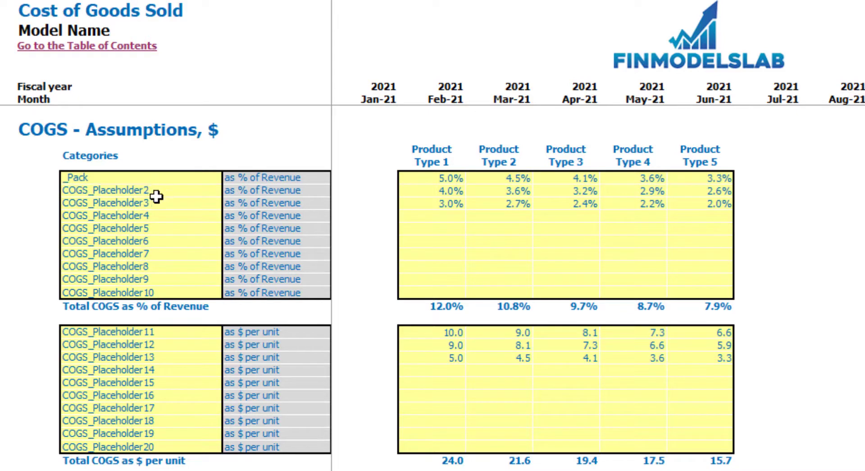
Set _Pack's percentages of revenue for Product Types 1 to 5 to 6%, 7%, 8%, 9% and 10%
{"action": "left_click", "coordinate": [448, 179]}
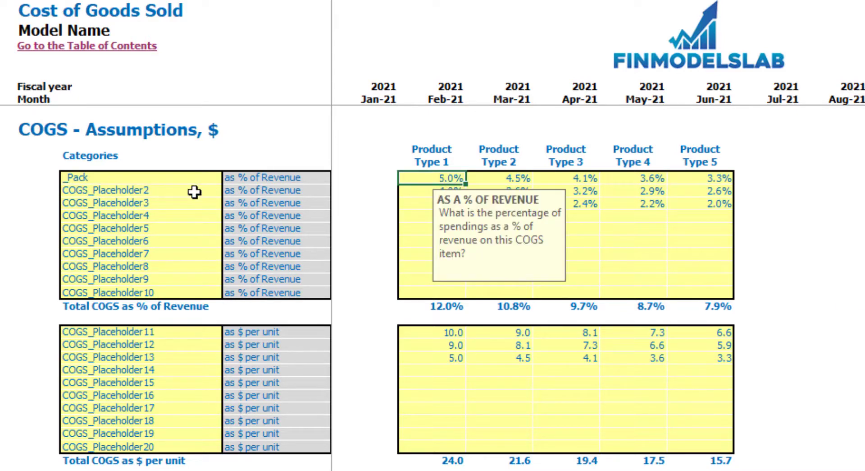
{"action": "type", "text": "6"}
{"action": "key", "text": "Tab"}
{"action": "type", "text": "7"}
{"action": "key", "text": "Tab"}
{"action": "type", "text": "8"}
{"action": "key", "text": "Tab"}
{"action": "type", "text": "9"}
{"action": "key", "text": "Tab"}
{"action": "type", "text": "10"}
{"action": "key", "text": "Return"}
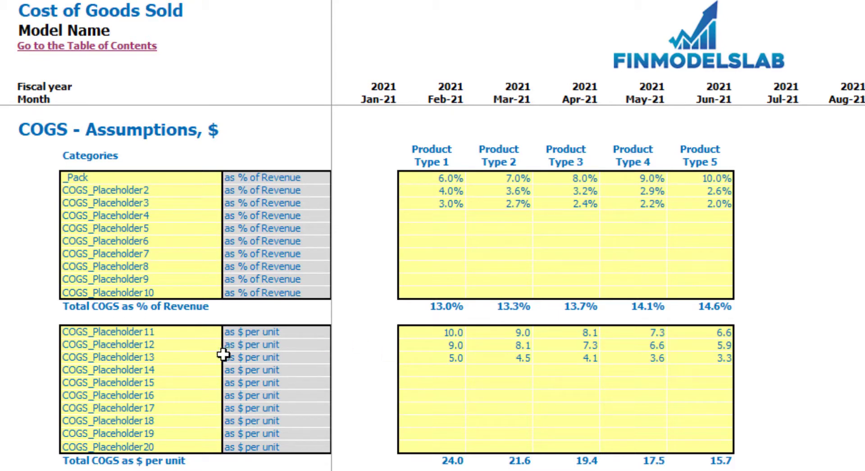
Review the Variable Expenses sheet's category names and its yearly percent-of-revenue inputs
{"action": "left_click", "coordinate": [425, 334]}
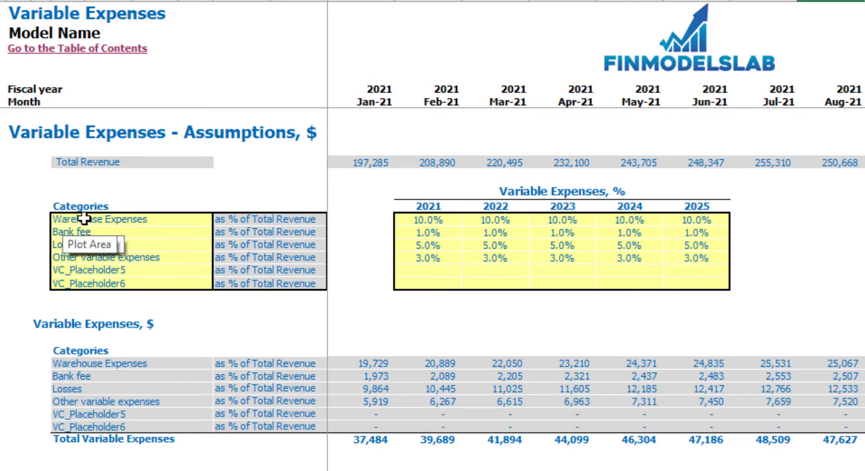
{"action": "left_click", "coordinate": [99, 218]}
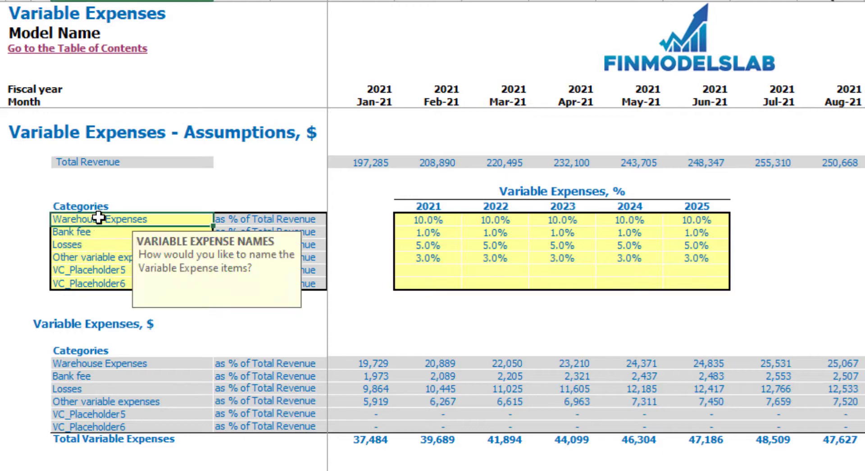
{"action": "left_click", "coordinate": [144, 189]}
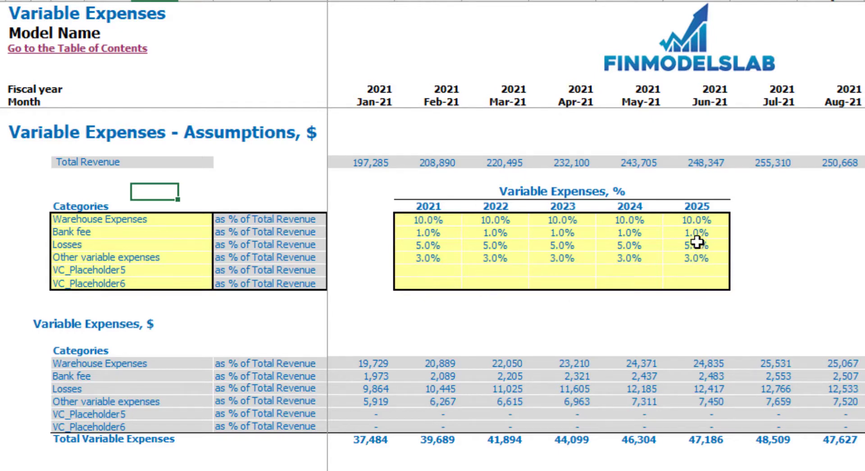
{"action": "left_click", "coordinate": [450, 222]}
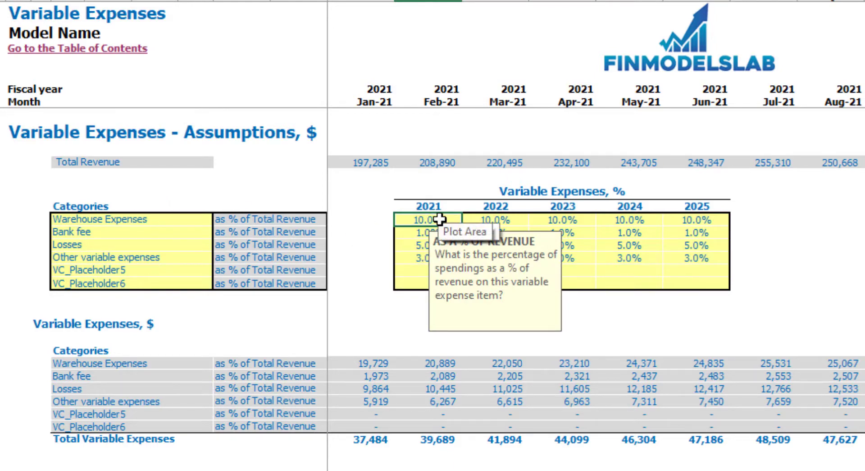
Set Warehouse Expenses as a percentage of revenue to 12%, 14%, 16% and 18% for 2022 to 2025
{"action": "left_click", "coordinate": [477, 219]}
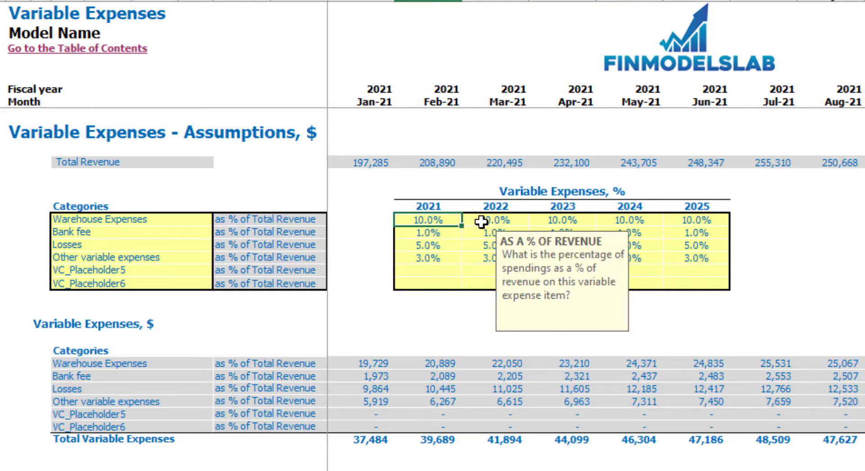
{"action": "type", "text": "12"}
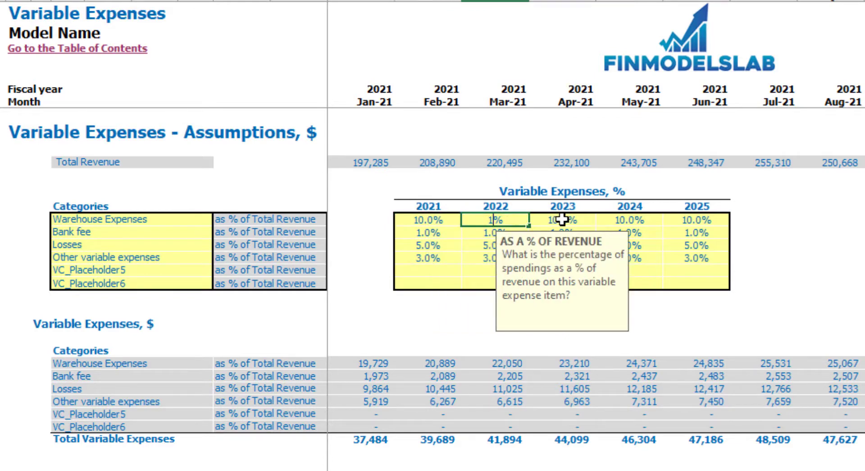
{"action": "key", "text": "Tab"}
{"action": "type", "text": "14"}
{"action": "key", "text": "Tab"}
{"action": "type", "text": "16"}
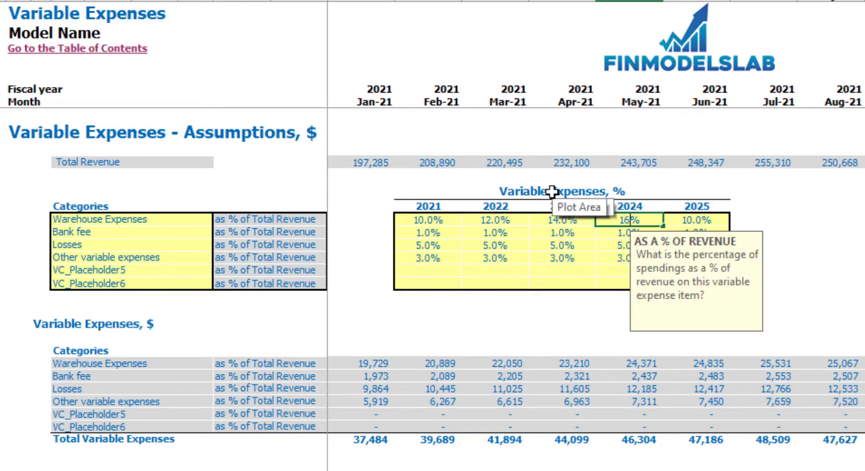
{"action": "key", "text": "Tab"}
{"action": "type", "text": "18"}
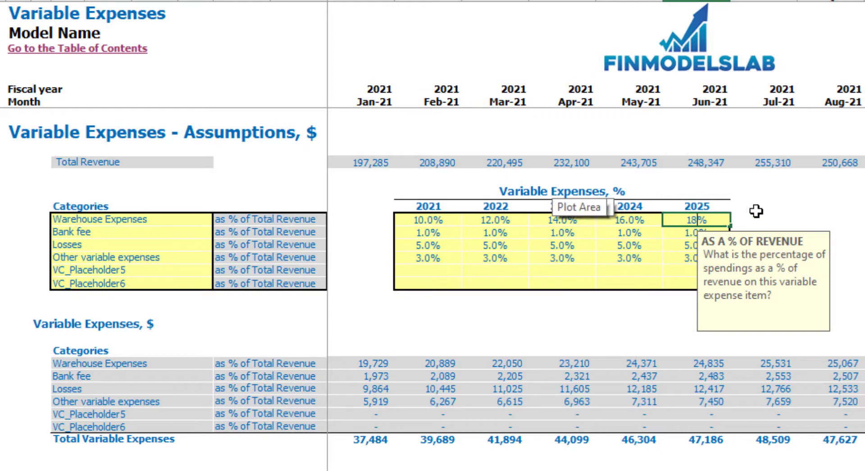
{"action": "left_click", "coordinate": [830, 219]}
Change the Warehouse Expenses percentages for 2022 to 2025 to 9%, 8%, 7% and 6%
{"action": "left_click", "coordinate": [496, 219]}
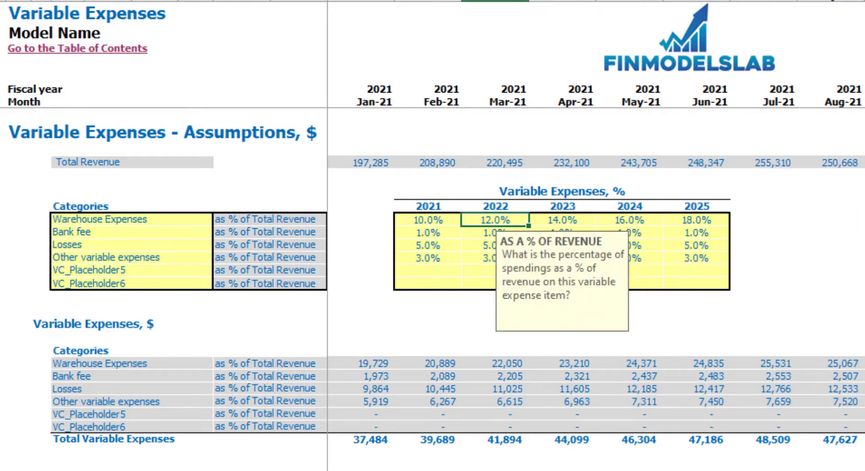
{"action": "type", "text": "9"}
{"action": "key", "text": "Tab"}
{"action": "type", "text": "8"}
{"action": "key", "text": "Tab"}
{"action": "type", "text": "7"}
{"action": "key", "text": "Tab"}
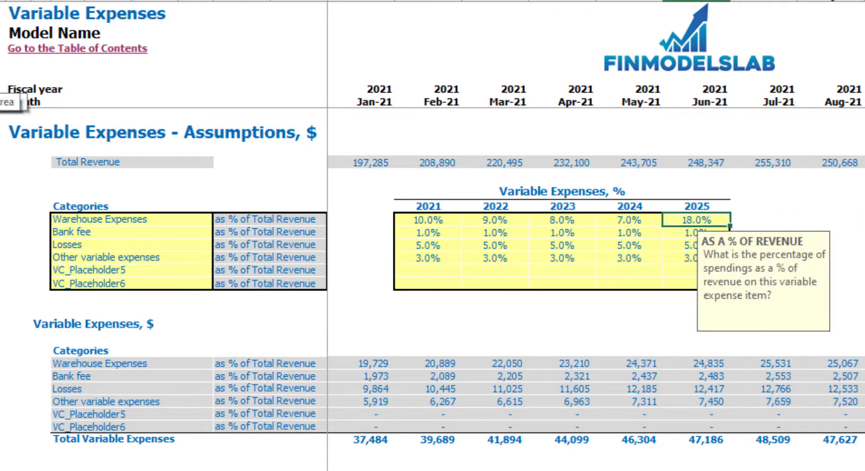
{"action": "type", "text": "6"}
{"action": "key", "text": "Tab"}
{"action": "left_click", "coordinate": [803, 269]}
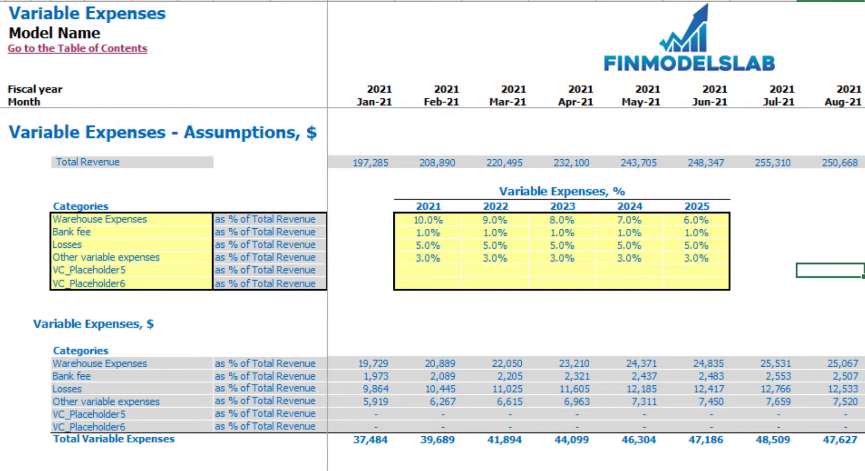
On the Fixed Expenses sheet, rename the first category as Utilities and set its launch date to Mar-20
{"action": "key", "text": "ctrl+Page_Down"}
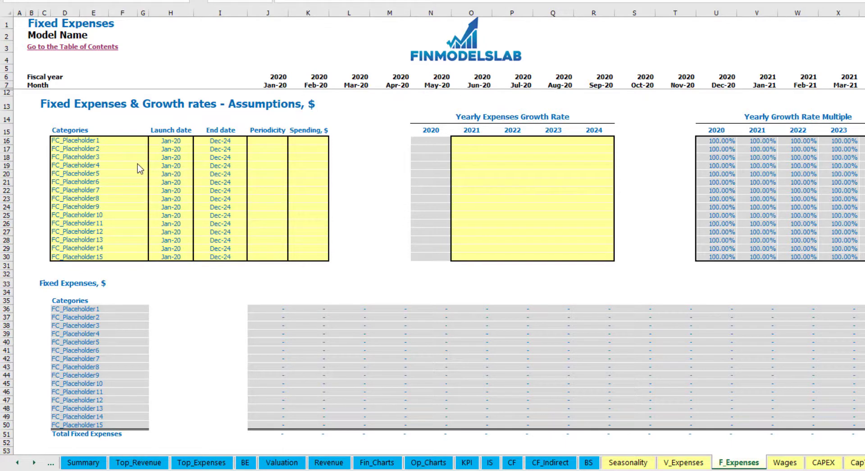
{"action": "left_click", "coordinate": [101, 140]}
{"action": "type", "text": "Utilities"}
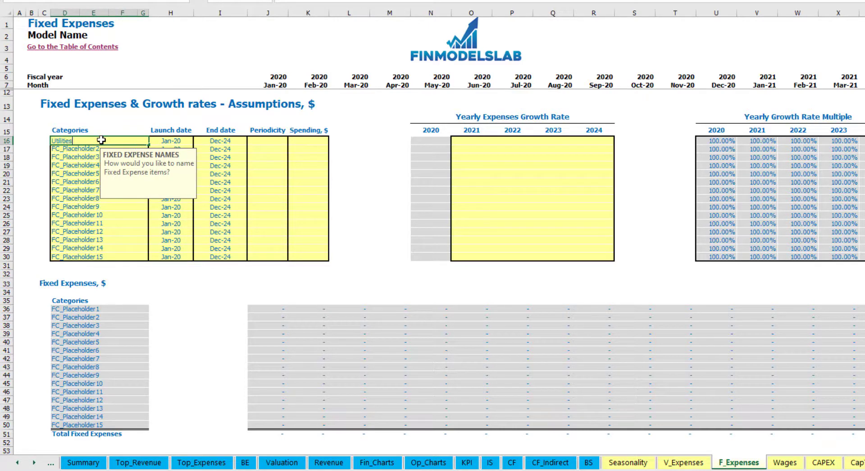
{"action": "key", "text": "Return"}
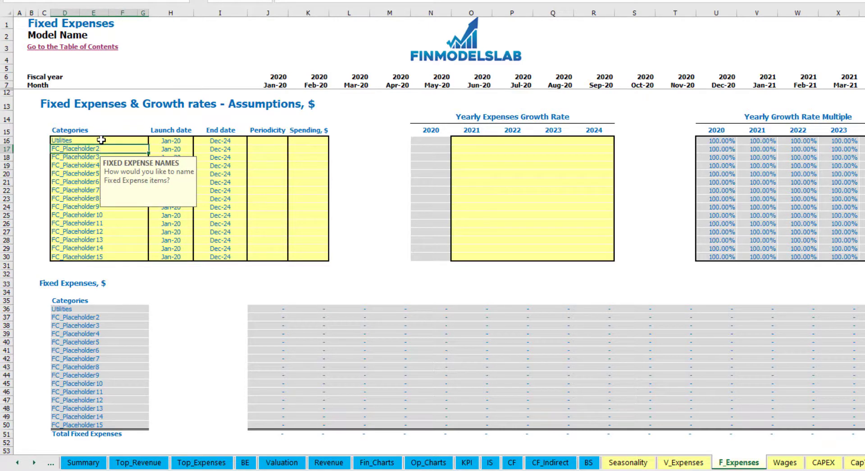
{"action": "left_click", "coordinate": [176, 141]}
{"action": "left_click", "coordinate": [197, 141]}
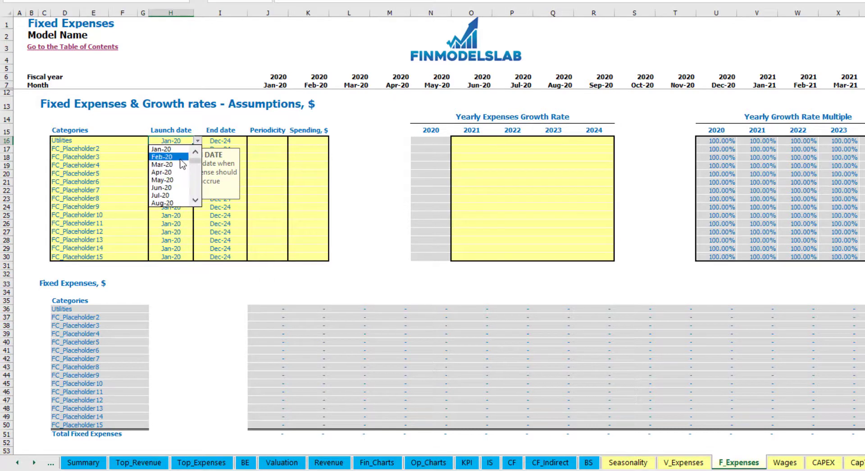
{"action": "left_click", "coordinate": [169, 165]}
{"action": "left_click", "coordinate": [237, 139]}
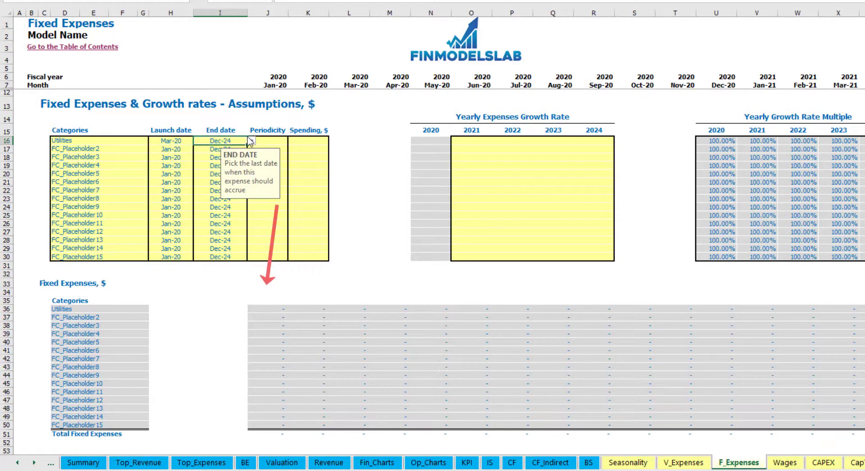
Review the range of months covered by the Fixed Expenses timeline
{"action": "left_click", "coordinate": [274, 85]}
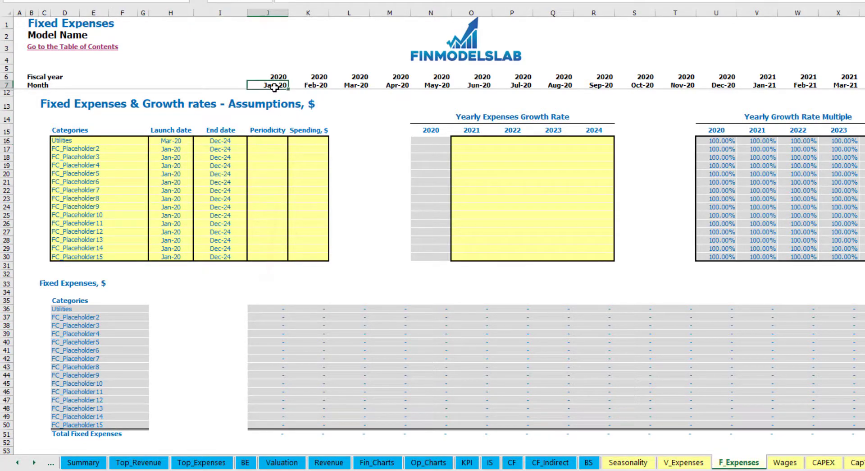
{"action": "key", "text": "ctrl+Right"}
{"action": "key", "text": "ctrl+Left"}
{"action": "key", "text": "Left"}
{"action": "key", "text": "Left"}
{"action": "key", "text": "Left"}
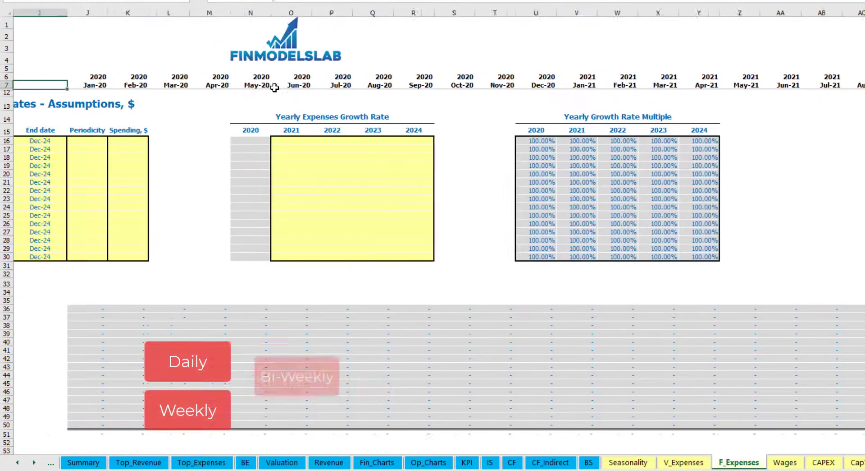
{"action": "key", "text": "ctrl+Home"}
Set the Utilities periodicity to Daily and its spending to $50
{"action": "left_click", "coordinate": [279, 140]}
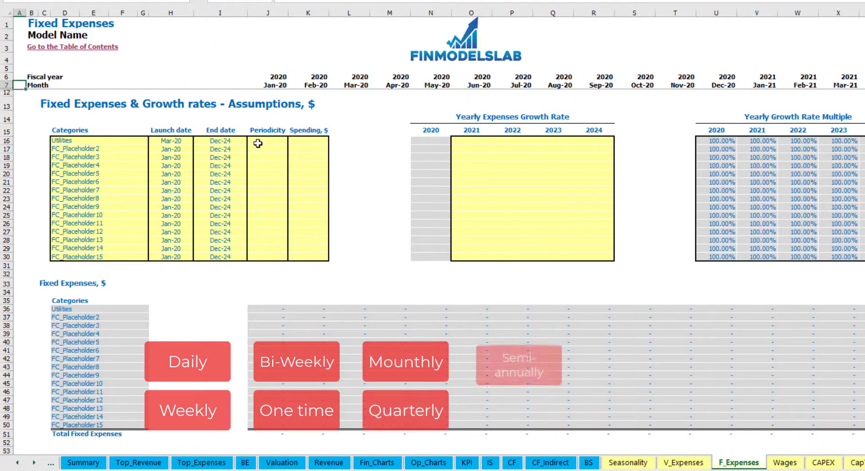
{"action": "left_click", "coordinate": [292, 141]}
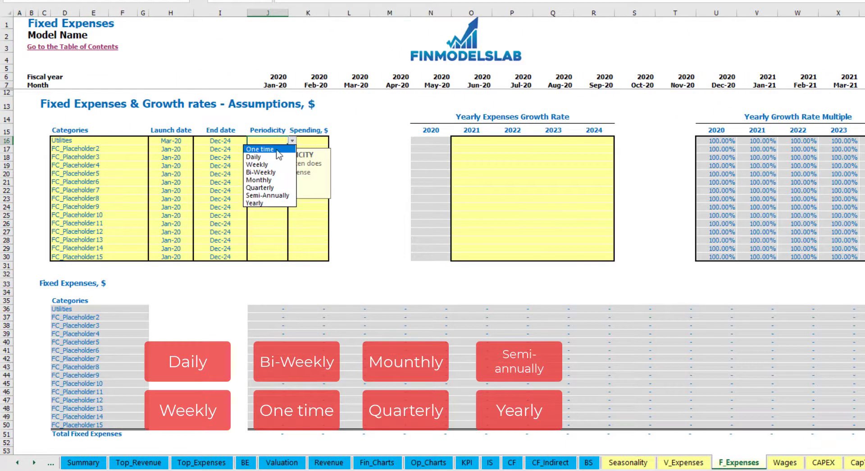
{"action": "left_click", "coordinate": [259, 157]}
{"action": "key", "text": "Right"}
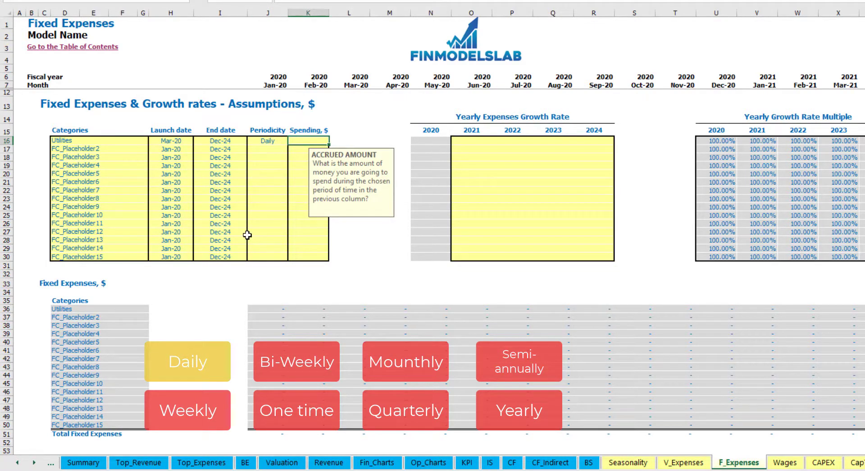
Compare the calculated monthly Utilities expenses for March and April 2020 with their month headers
{"action": "left_click", "coordinate": [356, 311]}
{"action": "left_click", "coordinate": [396, 311]}
{"action": "left_click", "coordinate": [444, 312]}
{"action": "left_click", "coordinate": [357, 302]}
{"action": "left_click", "coordinate": [364, 311]}
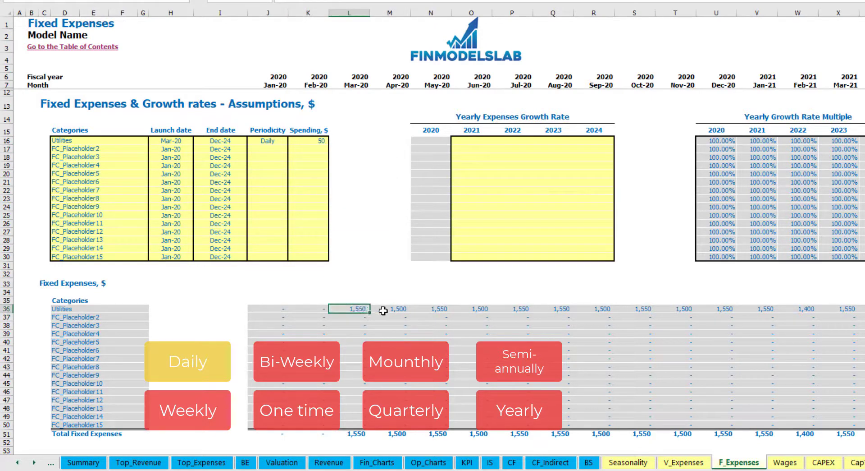
{"action": "left_click", "coordinate": [383, 311]}
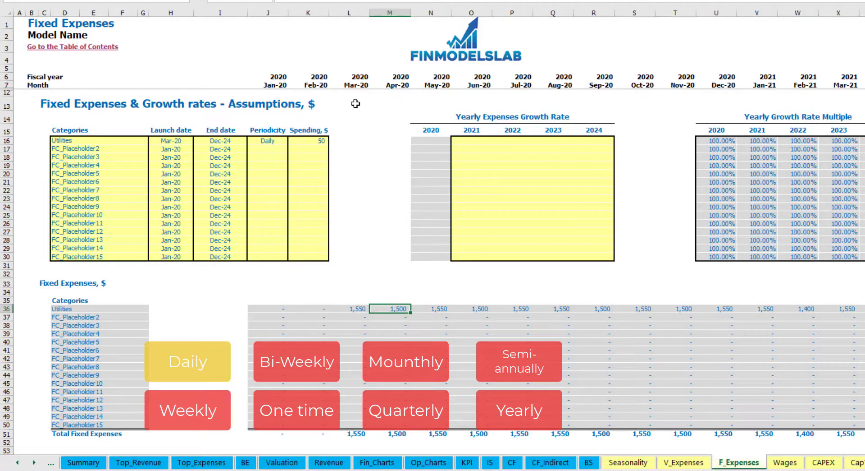
{"action": "left_click", "coordinate": [354, 85]}
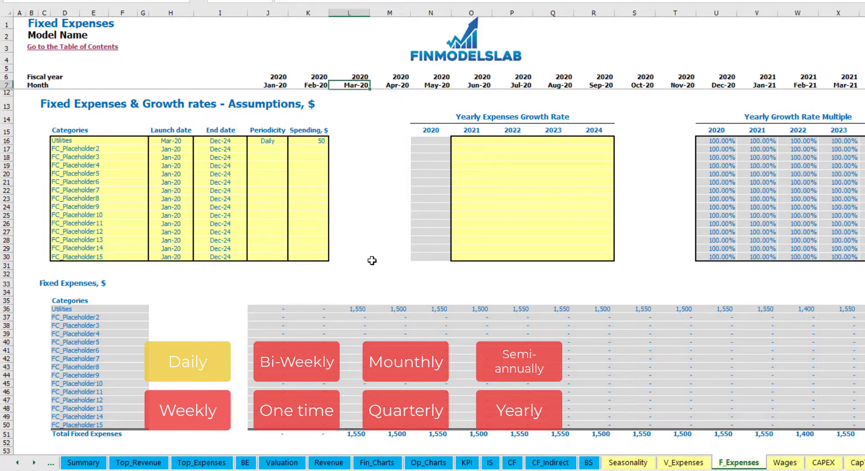
{"action": "left_click", "coordinate": [366, 311]}
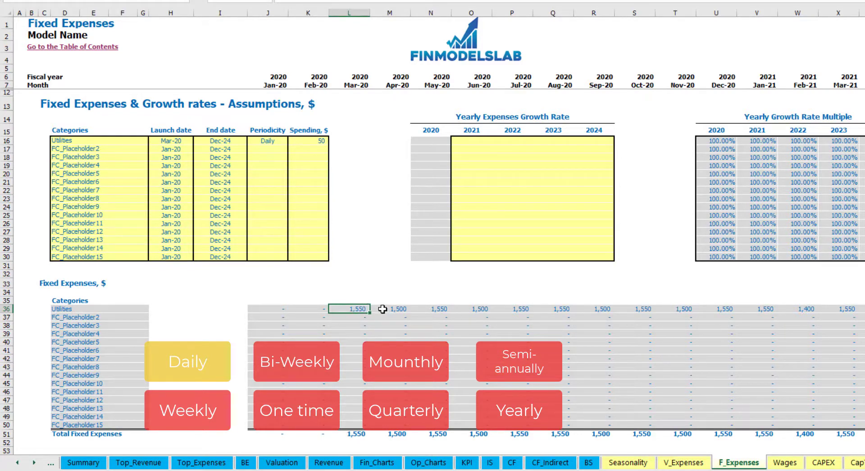
{"action": "left_click", "coordinate": [398, 310]}
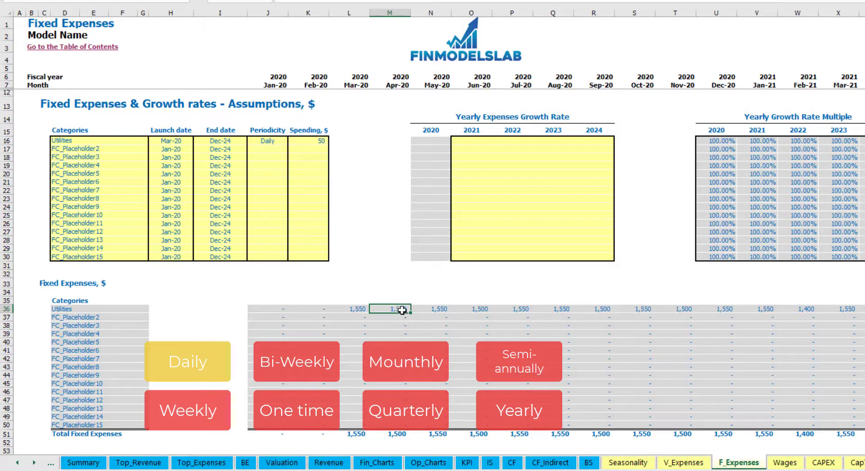
Set the yearly expenses growth rate of Utilities to 5% for each year from 2021 to 2024
{"action": "left_click", "coordinate": [478, 142]}
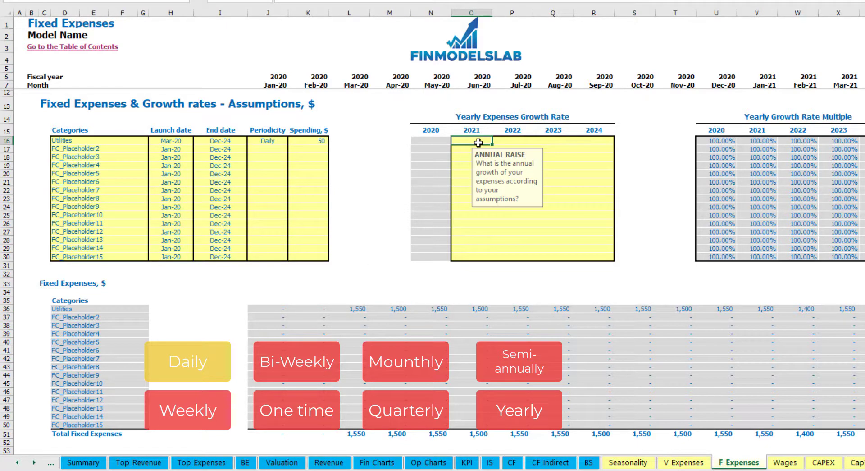
{"action": "type", "text": "5%"}
{"action": "key", "text": "ctrl+Return"}
{"action": "key", "text": "ctrl+c"}
{"action": "key", "text": "Right"}
{"action": "key", "text": "shift+Right"}
{"action": "key", "text": "shift+Right"}
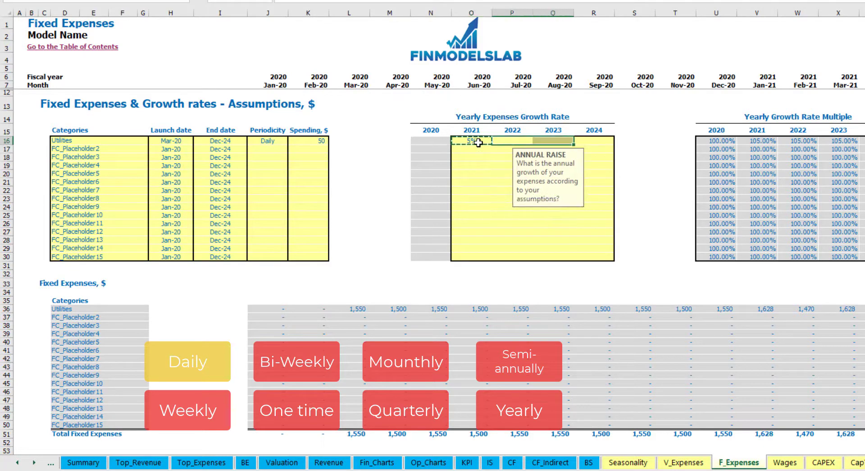
{"action": "key", "text": "ctrl+v"}
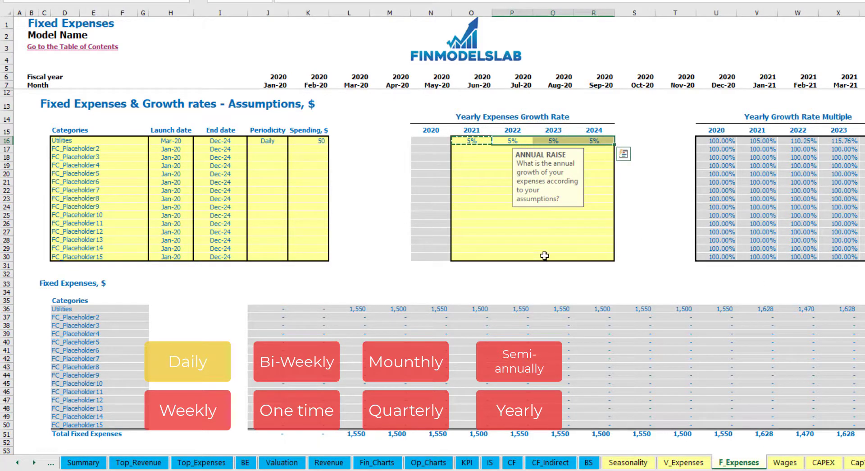
{"action": "left_click_drag", "start_coordinate": [473, 141], "coordinate": [586, 140]}
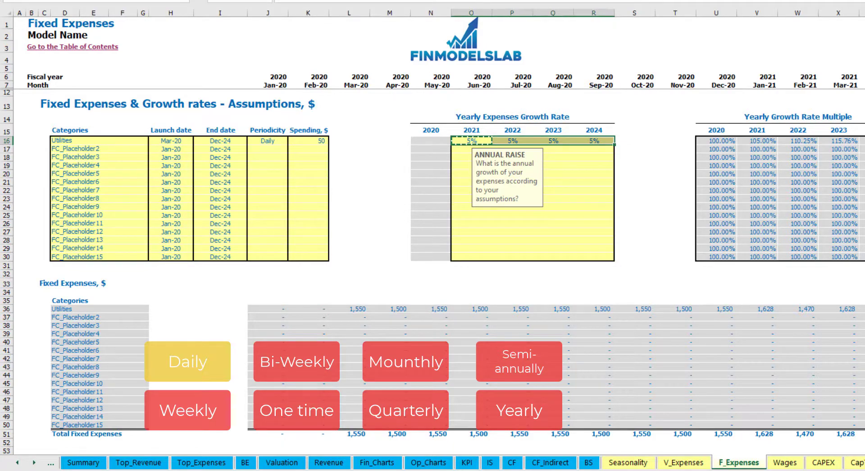
{"action": "scroll", "coordinate": [433, 225], "scroll_direction": "right", "scroll_amount": 15}
{"action": "scroll", "coordinate": [432, 225], "scroll_direction": "left", "scroll_amount": 15}
Rename the second fixed expense category as Advertising and set it to run from Mar-20 to Aug-24
{"action": "left_click", "coordinate": [108, 148]}
{"action": "type", "text": "Advertising"}
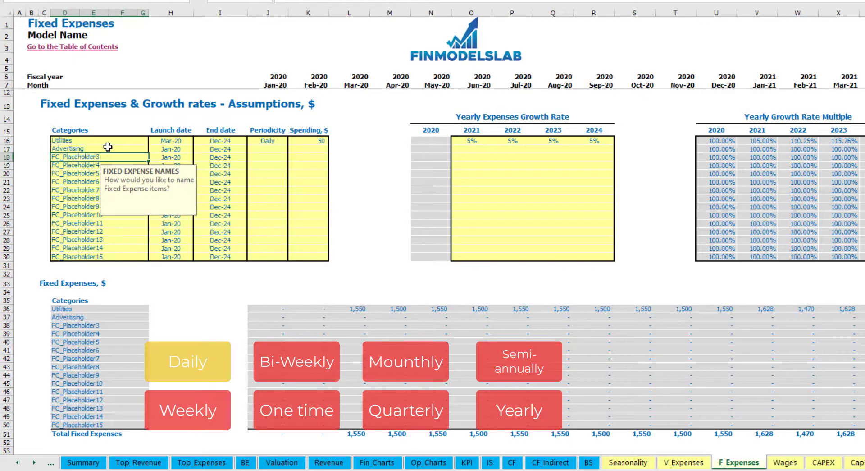
{"action": "left_click", "coordinate": [192, 149]}
{"action": "left_click", "coordinate": [198, 150]}
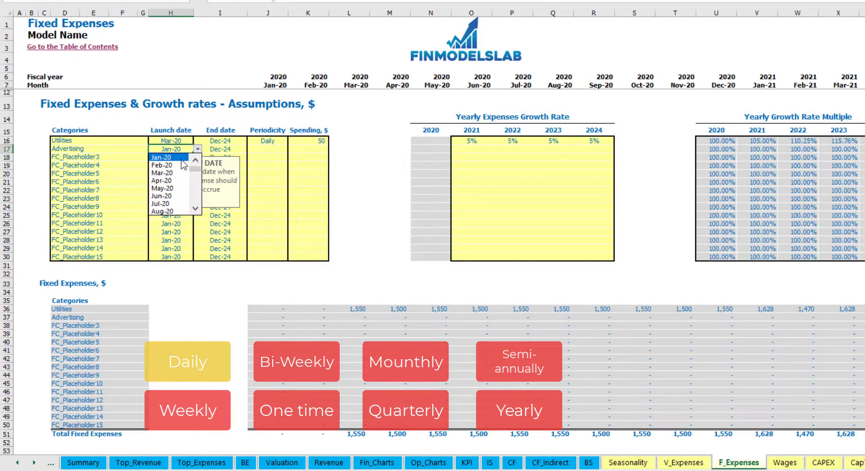
{"action": "left_click", "coordinate": [177, 175]}
{"action": "left_click", "coordinate": [230, 148]}
{"action": "left_click", "coordinate": [251, 148]}
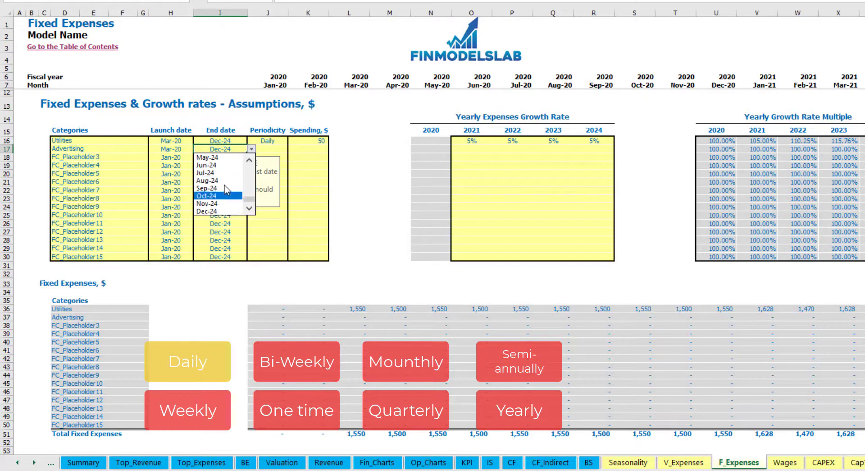
{"action": "left_click", "coordinate": [224, 181]}
Set the Advertising periodicity to Weekly and its spending to $100
{"action": "left_click", "coordinate": [266, 149]}
{"action": "left_click", "coordinate": [293, 149]}
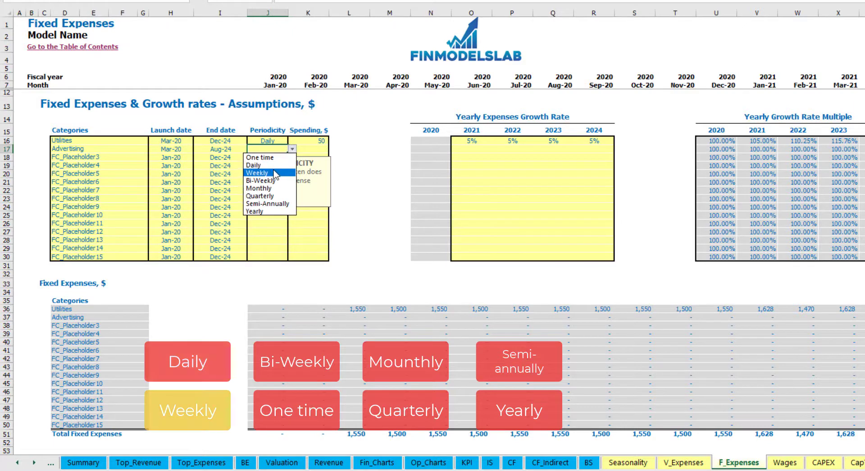
{"action": "left_click", "coordinate": [277, 173]}
{"action": "left_click", "coordinate": [306, 152]}
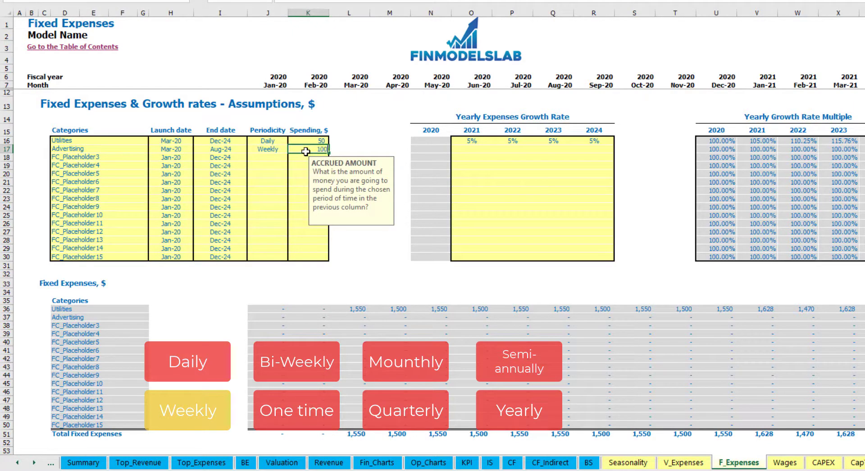
Enter $100 as the weekly Advertising spending and review its calculated monthly expenses across the forecast years
{"action": "type", "text": "100"}
{"action": "key", "text": "Return"}
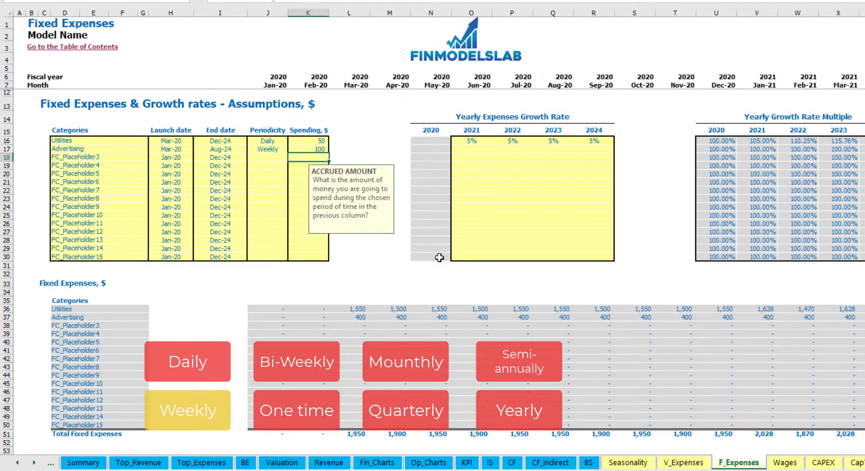
{"action": "left_click", "coordinate": [362, 318]}
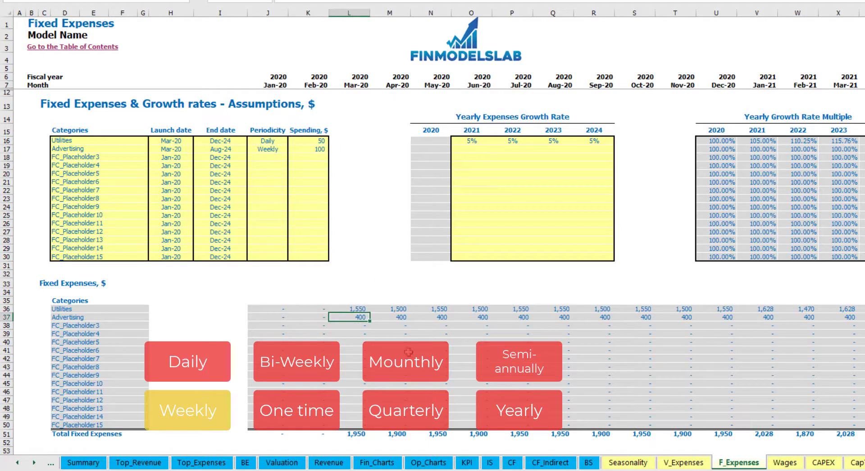
{"action": "scroll", "coordinate": [432, 226], "scroll_direction": "right", "scroll_amount": 10}
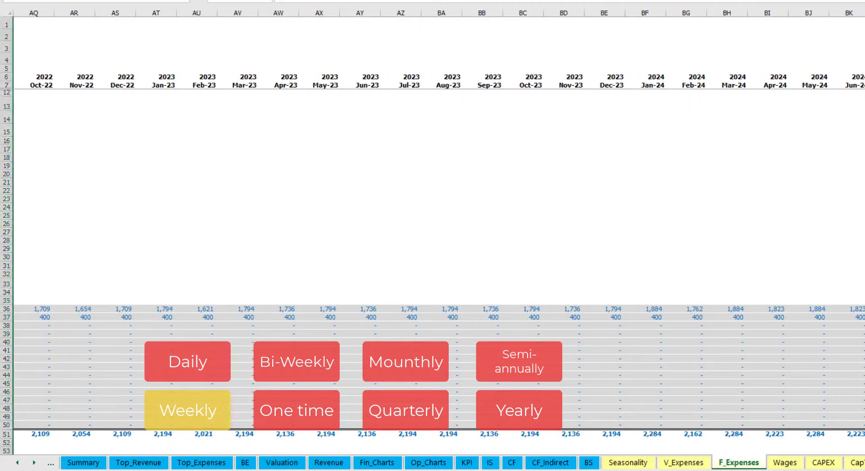
{"action": "scroll", "coordinate": [433, 226], "scroll_direction": "left", "scroll_amount": 10}
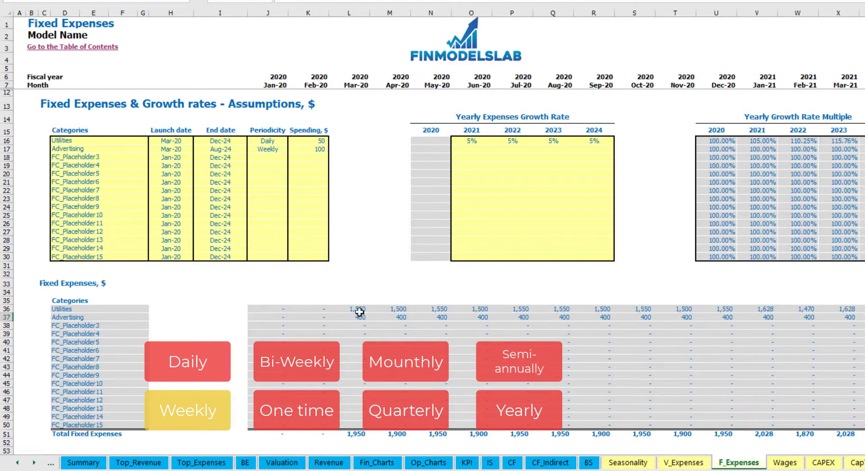
Change the Advertising periodicity to Bi-Weekly and its spending to $500
{"action": "left_click", "coordinate": [275, 149]}
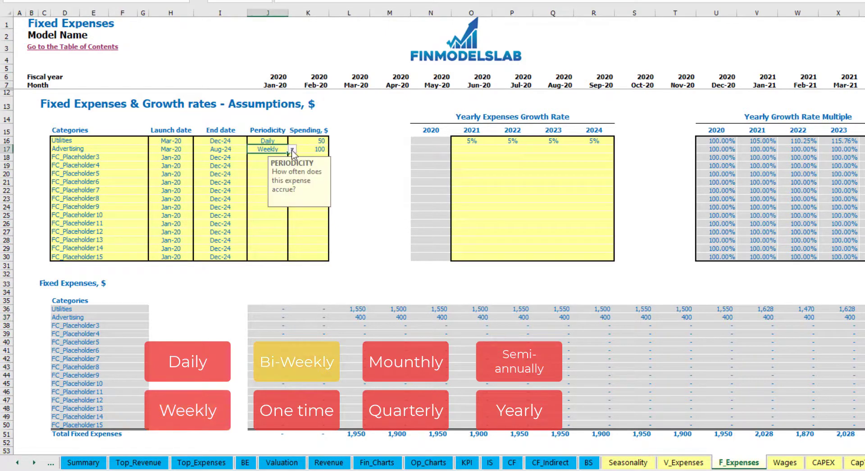
{"action": "left_click", "coordinate": [292, 148]}
{"action": "left_click", "coordinate": [271, 180]}
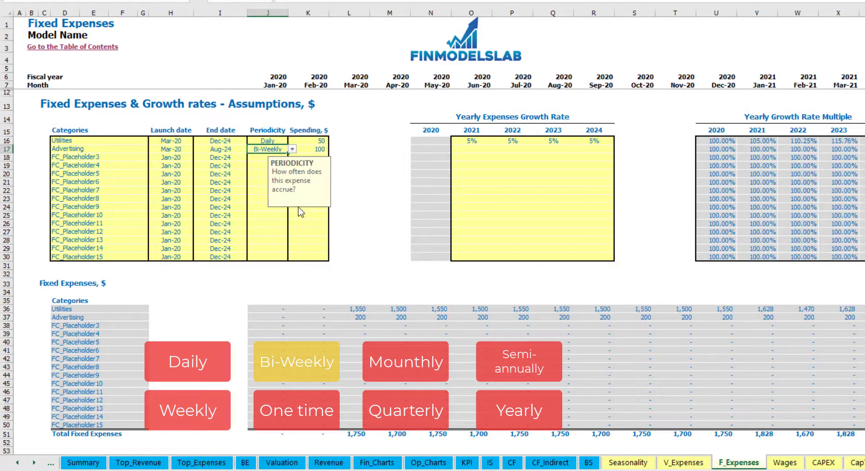
{"action": "left_click", "coordinate": [307, 150]}
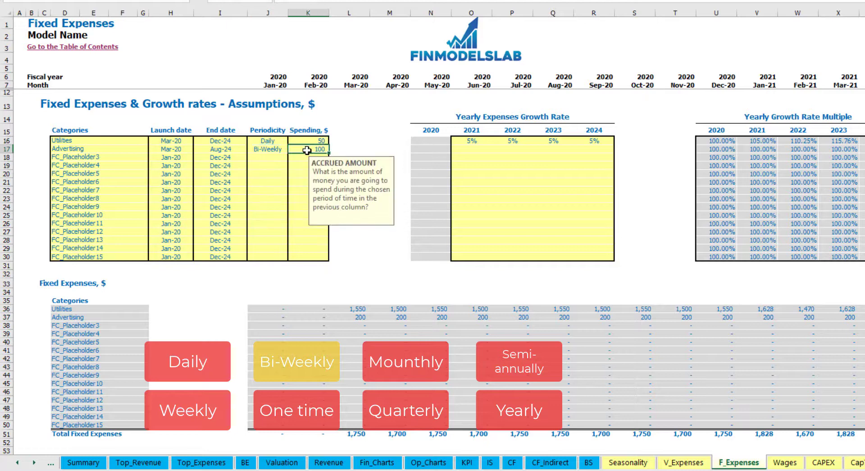
{"action": "type", "text": "500"}
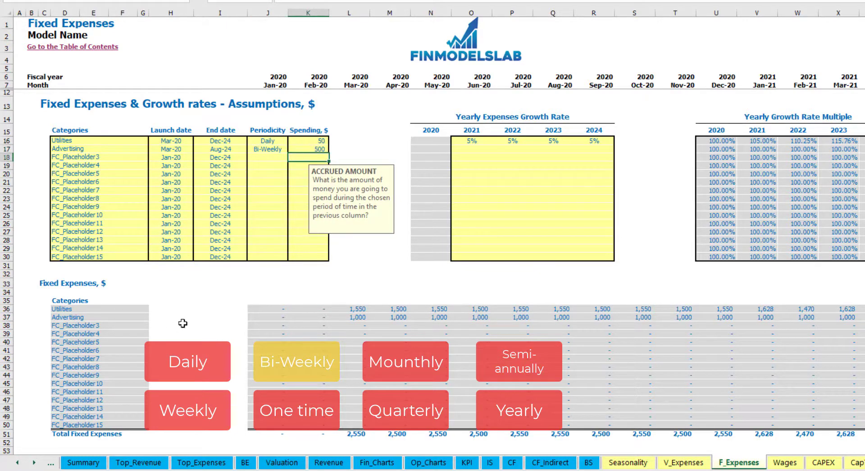
Set the launch date of the Advertising expense to Jul-20
{"action": "left_click", "coordinate": [173, 142]}
{"action": "left_click", "coordinate": [172, 148]}
{"action": "left_click", "coordinate": [203, 151]}
{"action": "left_click", "coordinate": [188, 150]}
{"action": "left_click", "coordinate": [197, 149]}
{"action": "left_click", "coordinate": [185, 188]}
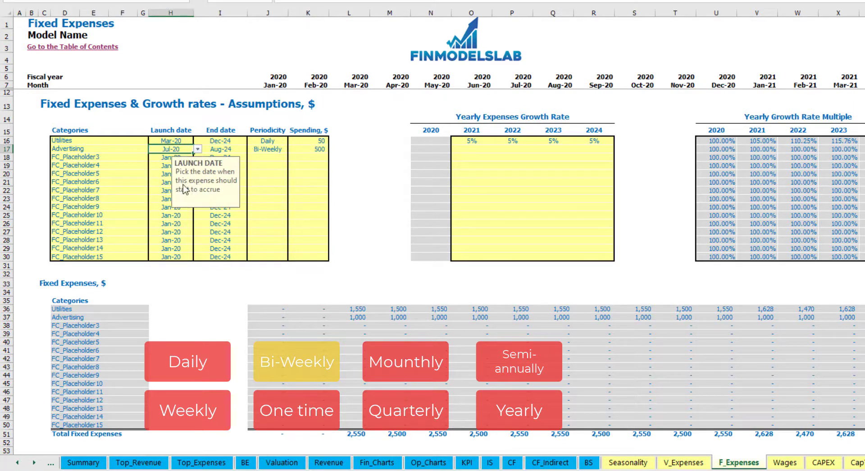
Examine the calculated monthly Advertising expenses from July 2020 onwards
{"action": "left_click", "coordinate": [526, 318]}
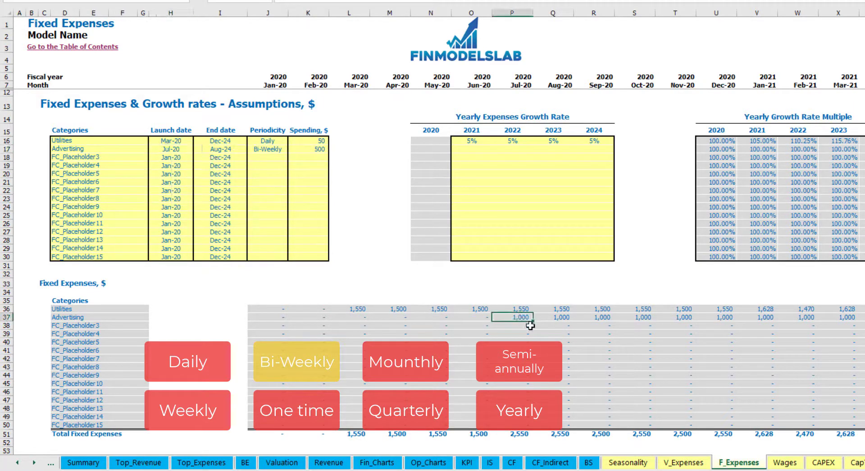
{"action": "key", "text": "Right"}
{"action": "key", "text": "Right"}
{"action": "key", "text": "Right"}
{"action": "key", "text": "Right"}
{"action": "key", "text": "Right"}
{"action": "key", "text": "Right"}
{"action": "key", "text": "Right"}
{"action": "key", "text": "Right"}
{"action": "key", "text": "Right"}
{"action": "key", "text": "Right"}
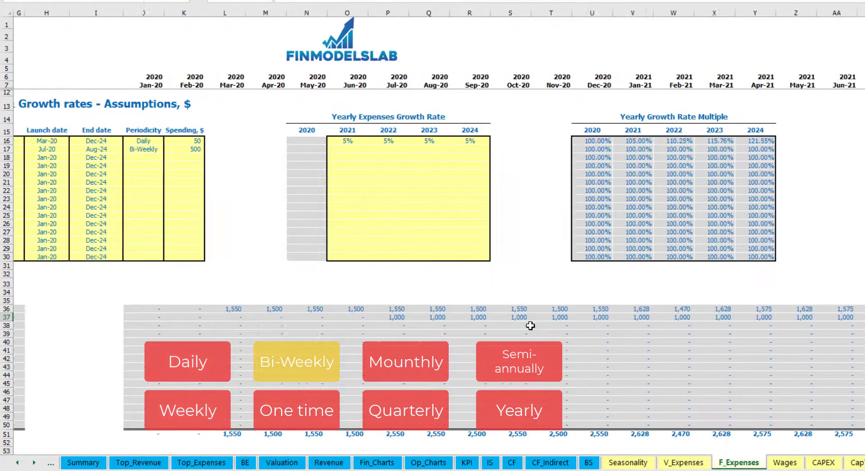
{"action": "key", "text": "ctrl+Left"}
{"action": "key", "text": "Home"}
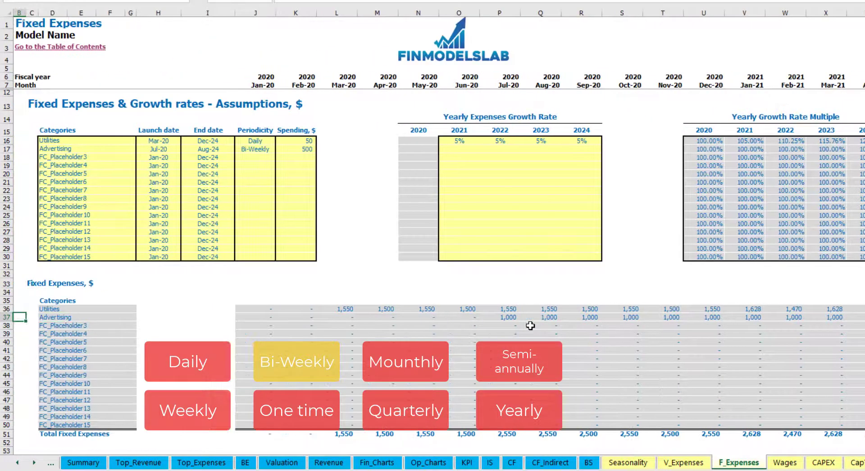
{"action": "left_click", "coordinate": [499, 317]}
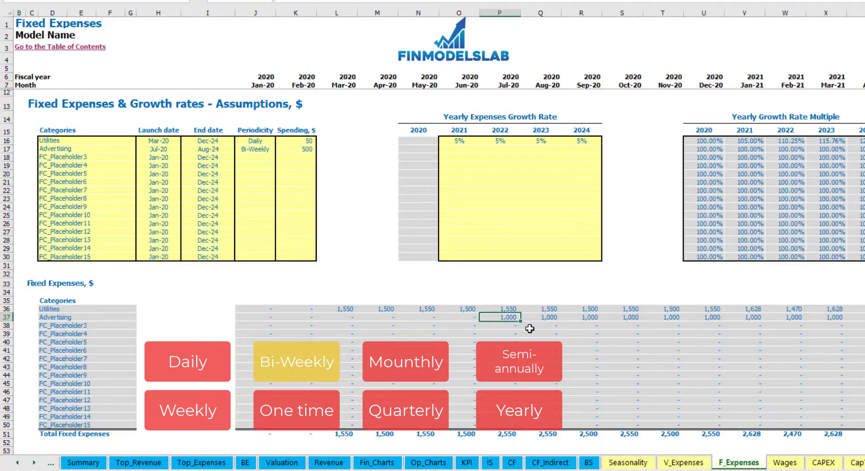
Set the Advertising yearly expenses growth rate to 3% for each year from 2021 to 2024
{"action": "left_click", "coordinate": [458, 152]}
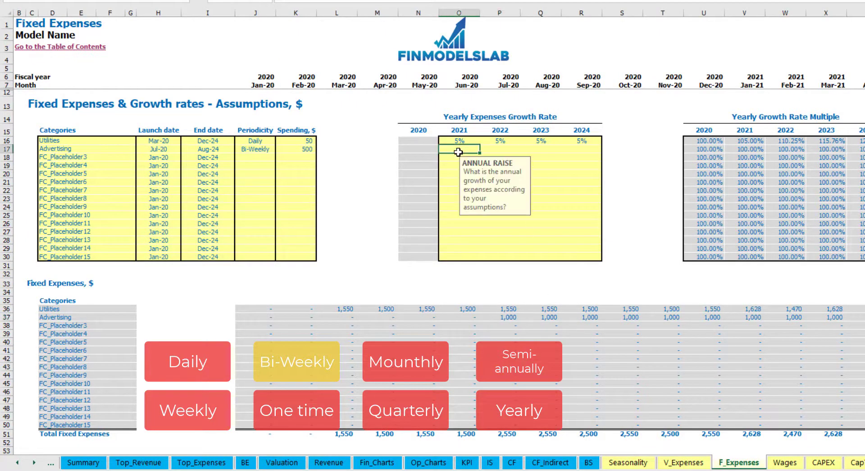
{"action": "key", "text": "ctrl+c"}
{"action": "left_click_drag", "start_coordinate": [499, 148], "coordinate": [582, 149]}
{"action": "key", "text": "ctrl+v"}
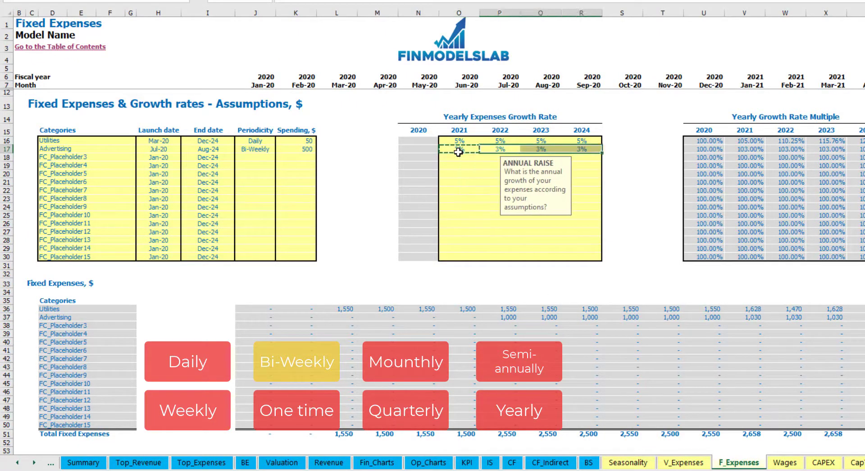
Review how the Advertising expenses develop from January 2021 through 2024 and check the category's end date
{"action": "left_click", "coordinate": [85, 325]}
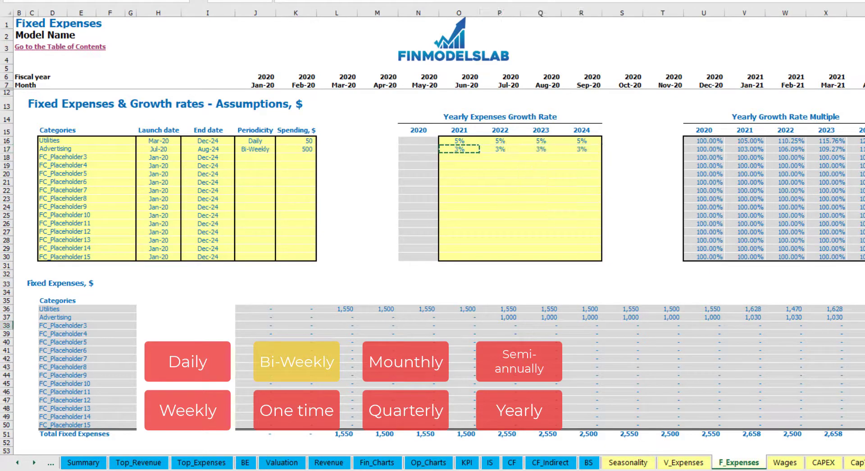
{"action": "left_click", "coordinate": [768, 317]}
{"action": "left_click", "coordinate": [747, 316]}
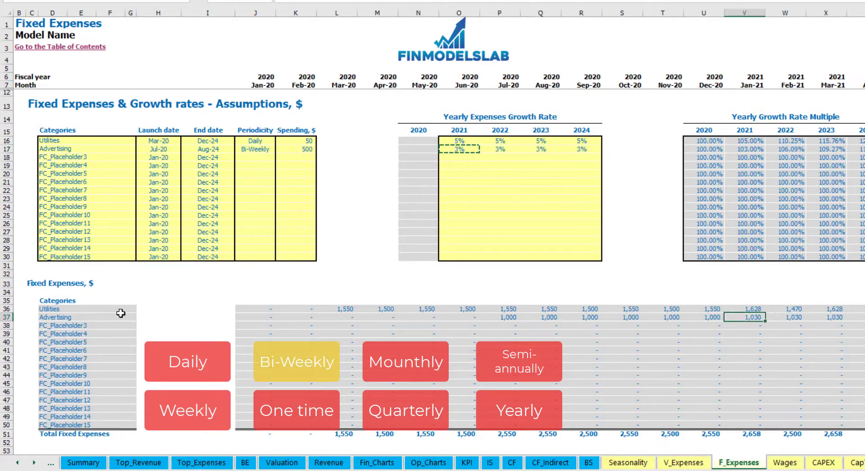
{"action": "scroll", "coordinate": [433, 226], "scroll_direction": "right", "scroll_amount": 10}
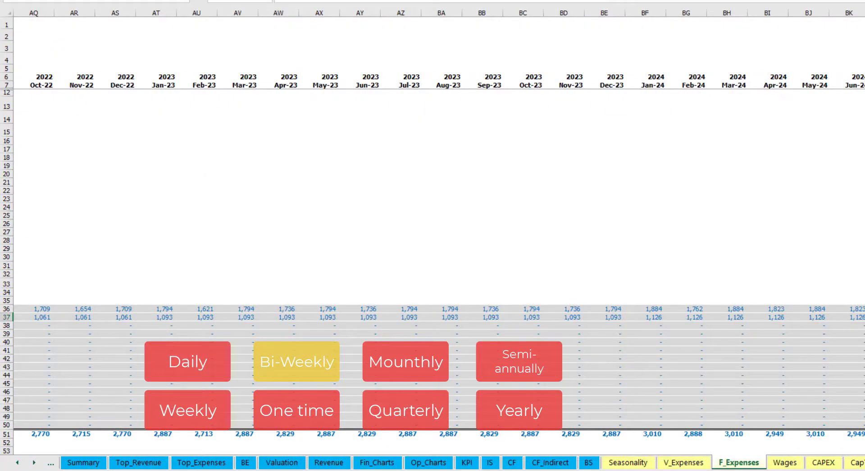
{"action": "key", "text": "ctrl+space"}
{"action": "key", "text": "ctrl+BackSpace"}
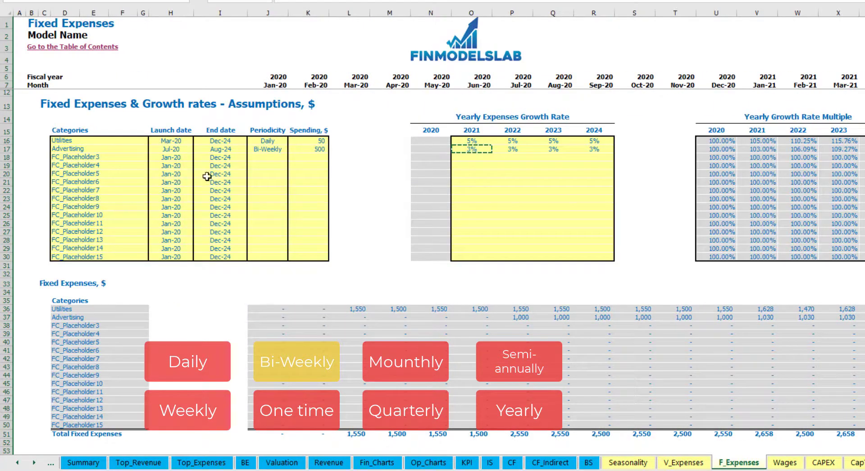
{"action": "left_click", "coordinate": [221, 148]}
Rename the third fixed expense category as Office Setup and set its periodicity to One time
{"action": "left_click", "coordinate": [81, 157]}
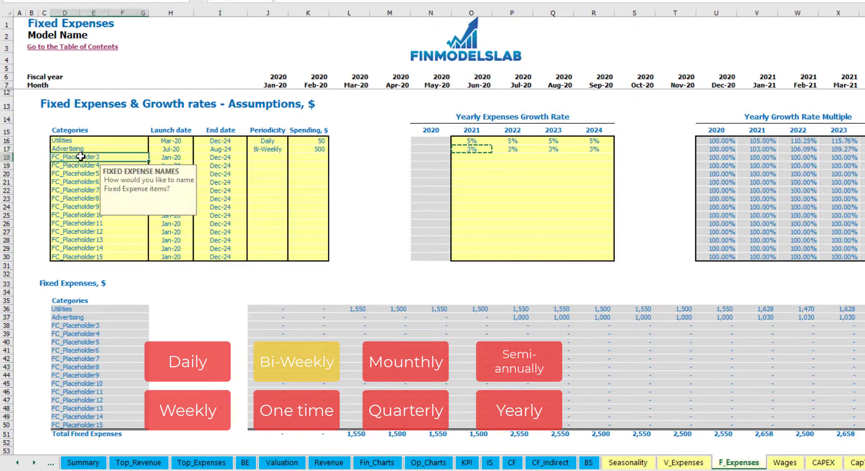
{"action": "type", "text": "Se"}
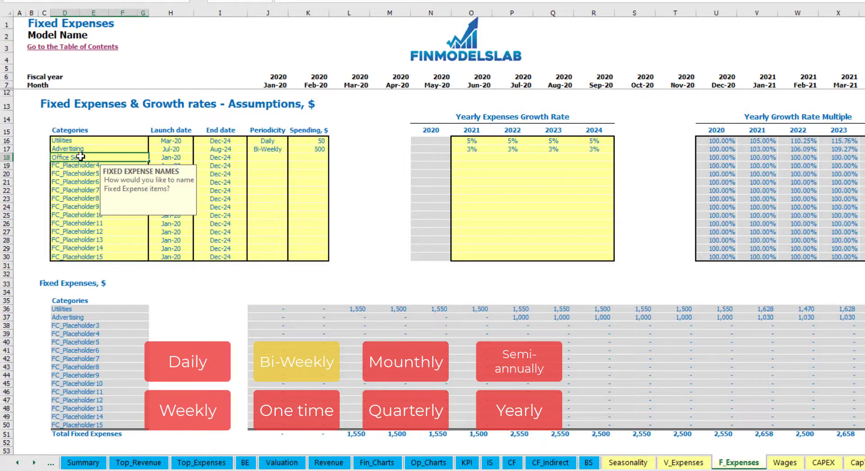
{"action": "type", "text": "ffice Setup"}
{"action": "key", "text": "Return"}
{"action": "left_click", "coordinate": [270, 158]}
{"action": "left_click", "coordinate": [292, 157]}
{"action": "left_click", "coordinate": [264, 165]}
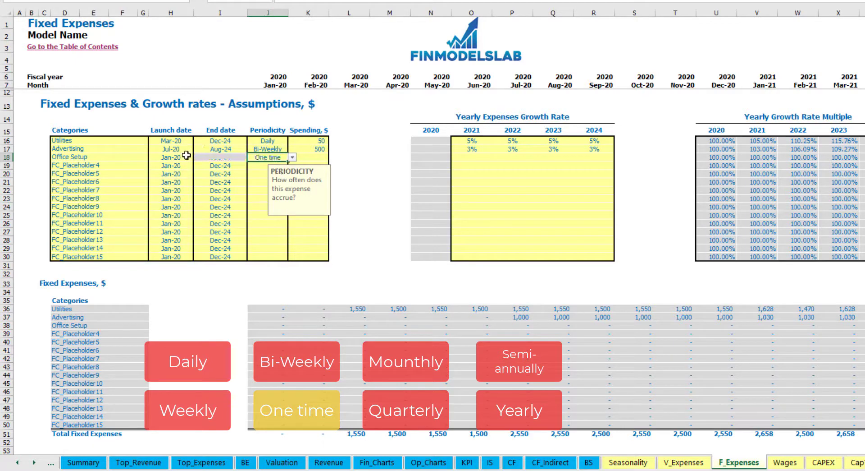
Set the Office Setup launch date to Feb-20 and its spending to $5,000, and check the calculated February 2020 expense
{"action": "left_click", "coordinate": [187, 156]}
{"action": "left_click", "coordinate": [197, 157]}
{"action": "left_click", "coordinate": [170, 173]}
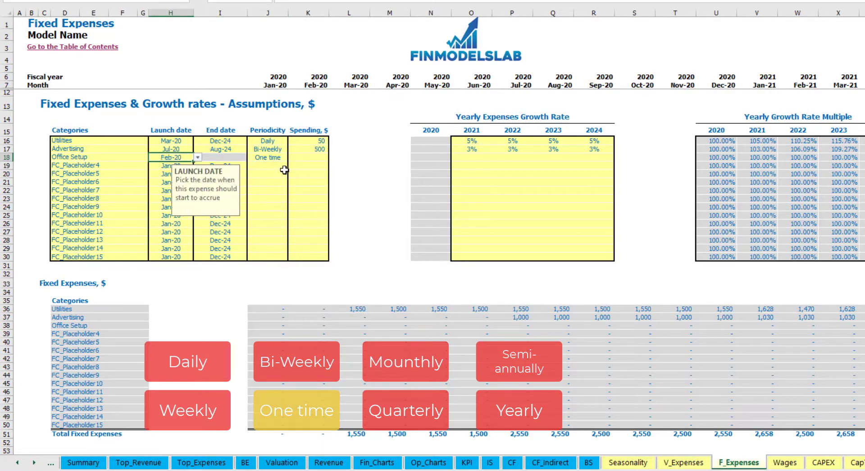
{"action": "left_click", "coordinate": [301, 157]}
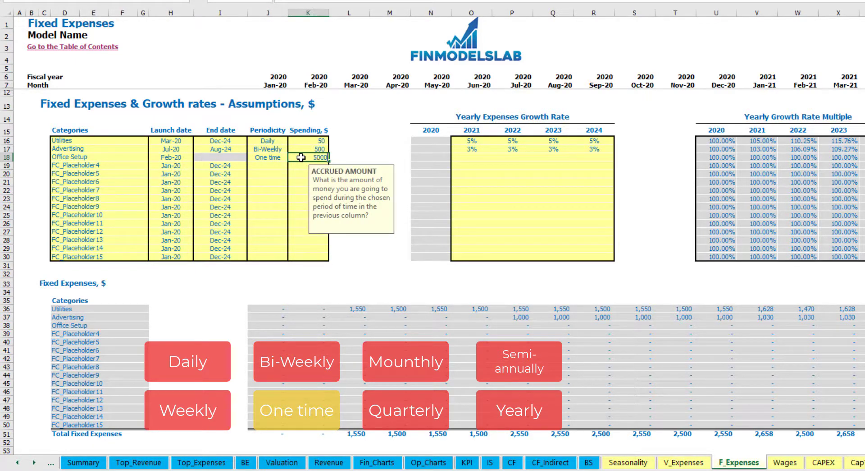
{"action": "type", "text": "5000"}
{"action": "key", "text": "Return"}
{"action": "left_click_drag", "start_coordinate": [472, 157], "coordinate": [595, 158]}
{"action": "left_click", "coordinate": [319, 325]}
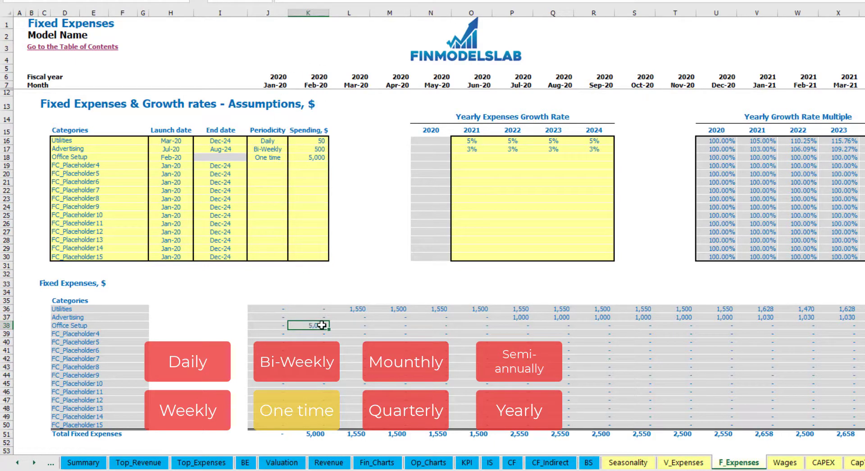
Rename the fourth fixed expense category as Insurance and check its launch and end dates
{"action": "left_click", "coordinate": [126, 168]}
{"action": "type", "text": "Insura"}
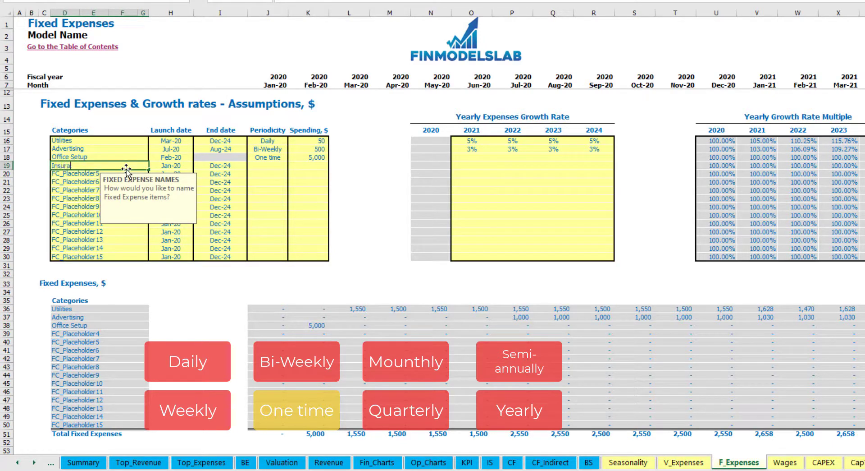
{"action": "type", "text": "nce"}
{"action": "key", "text": "Return"}
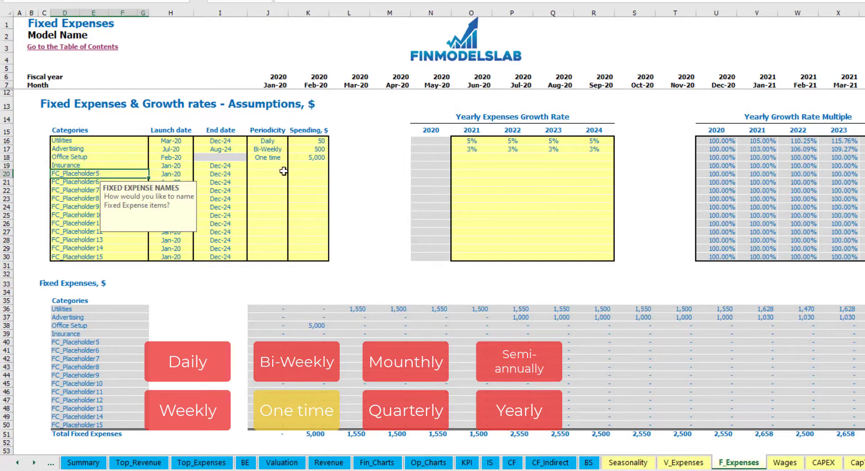
{"action": "left_click", "coordinate": [177, 166]}
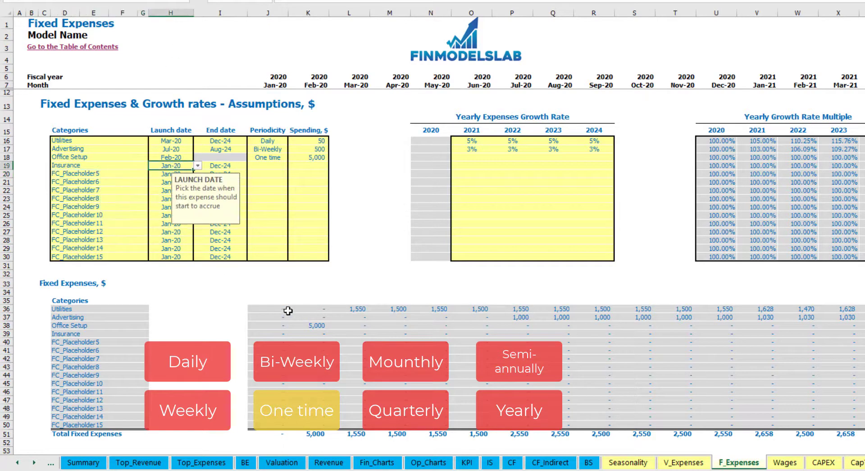
{"action": "left_click", "coordinate": [231, 163]}
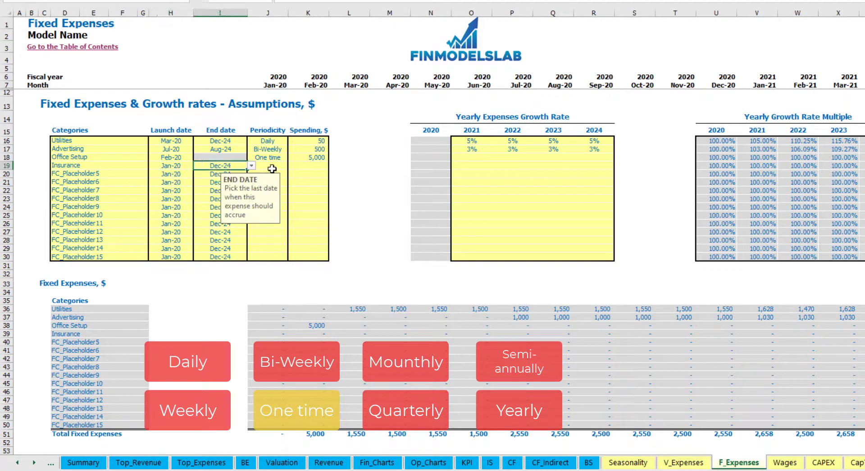
Set the Insurance periodicity to Monthly and its spending to $1,000
{"action": "left_click", "coordinate": [286, 164]}
{"action": "left_click", "coordinate": [293, 165]}
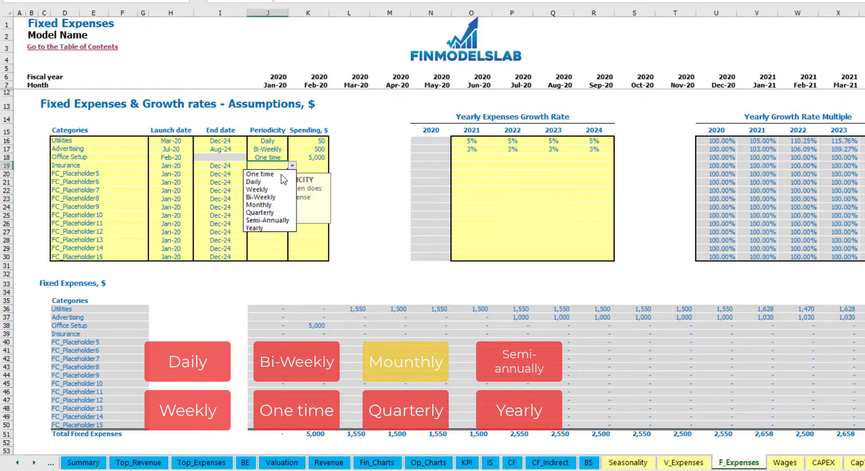
{"action": "left_click", "coordinate": [259, 204]}
{"action": "left_click", "coordinate": [313, 165]}
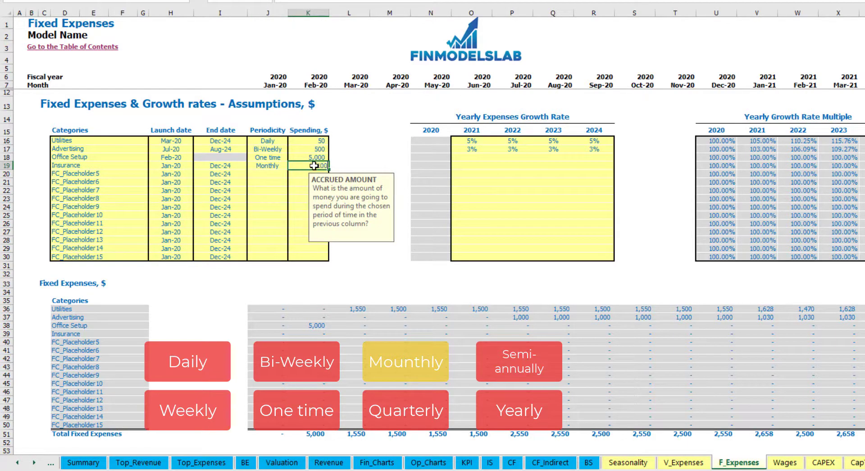
{"action": "type", "text": "1000"}
Set the Insurance yearly expenses growth rates to 5% for 2021, 3% for 2022, 2% for 2023 and 1% for 2024
{"action": "left_click", "coordinate": [473, 167]}
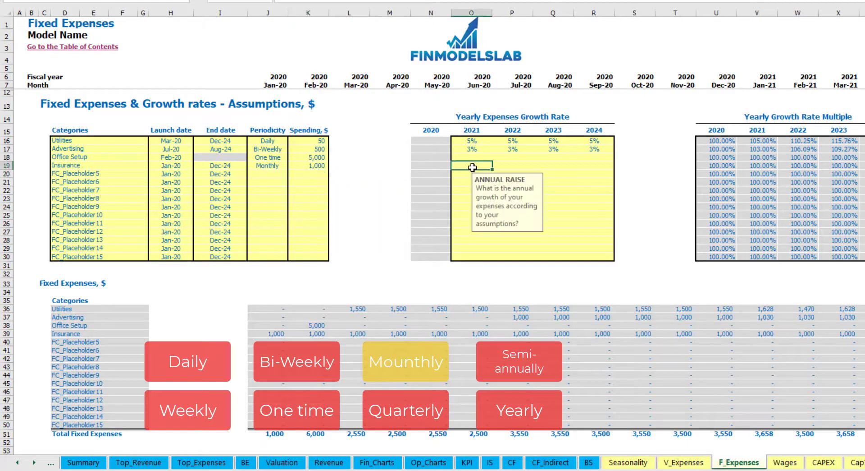
{"action": "type", "text": "5"}
{"action": "key", "text": "Return"}
{"action": "key", "text": "Tab"}
{"action": "type", "text": "3"}
{"action": "key", "text": "Tab"}
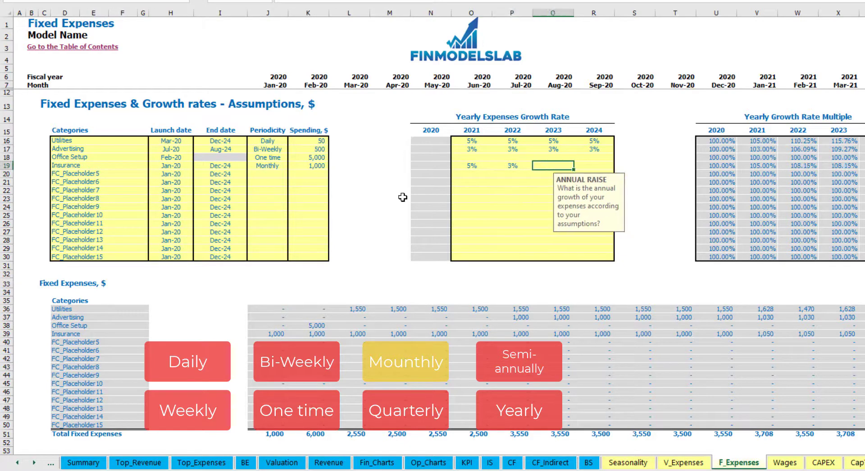
{"action": "type", "text": "2"}
{"action": "key", "text": "Tab"}
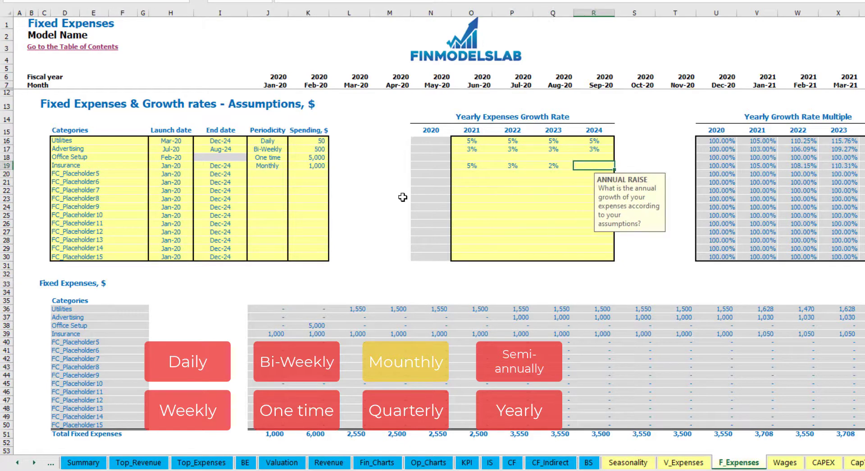
{"action": "type", "text": "1"}
{"action": "key", "text": "Return"}
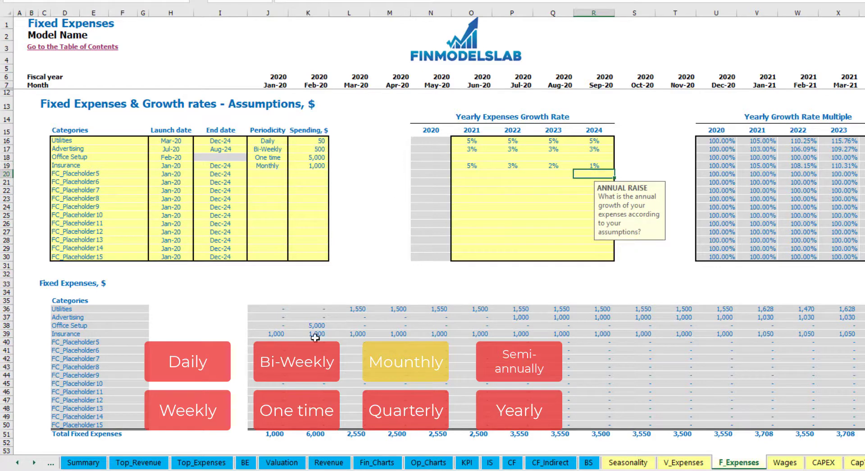
Review the calculated monthly Insurance expenses across 2020 and into 2021 in the Fixed Expenses table
{"action": "left_click_drag", "start_coordinate": [278, 334], "coordinate": [746, 333]}
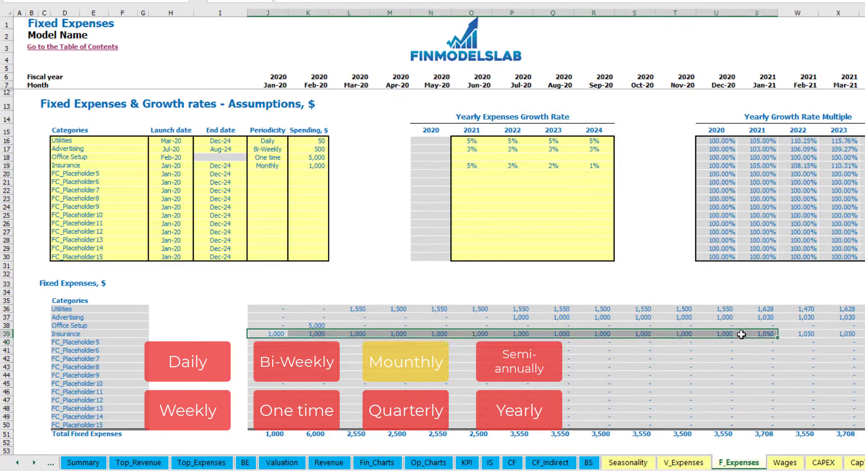
{"action": "left_click", "coordinate": [744, 333]}
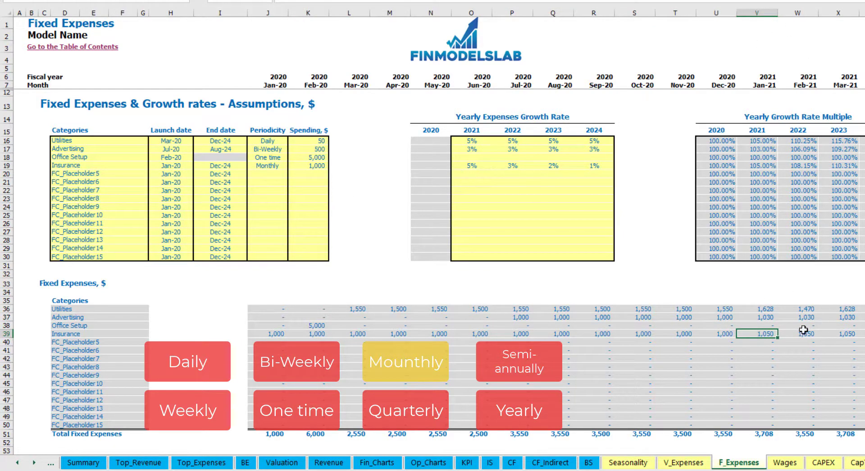
{"action": "scroll", "coordinate": [432, 226], "scroll_direction": "right", "scroll_amount": 4}
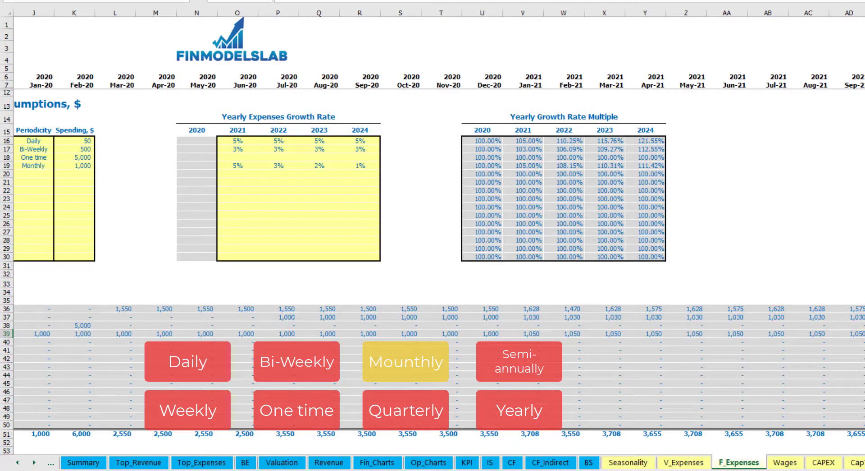
{"action": "scroll", "coordinate": [618, 352], "scroll_direction": "left", "scroll_amount": 4}
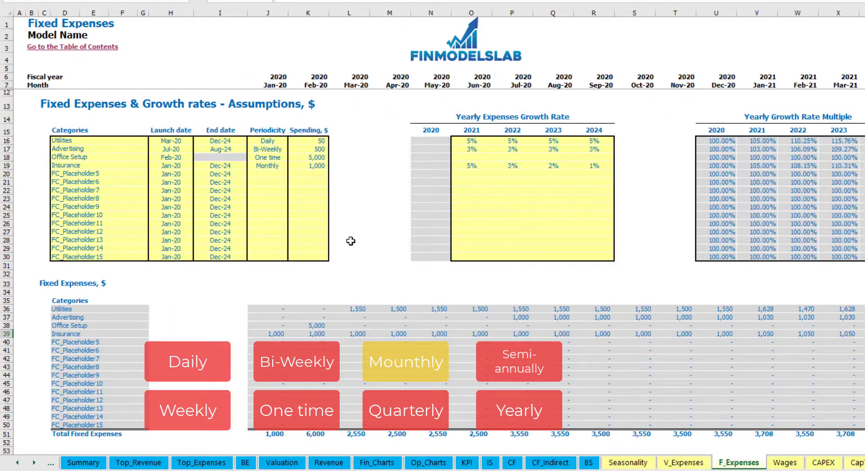
Set the Insurance periodicity to Quarterly and check its January, April and July 2020 expenses
{"action": "left_click", "coordinate": [279, 166]}
{"action": "left_click", "coordinate": [292, 165]}
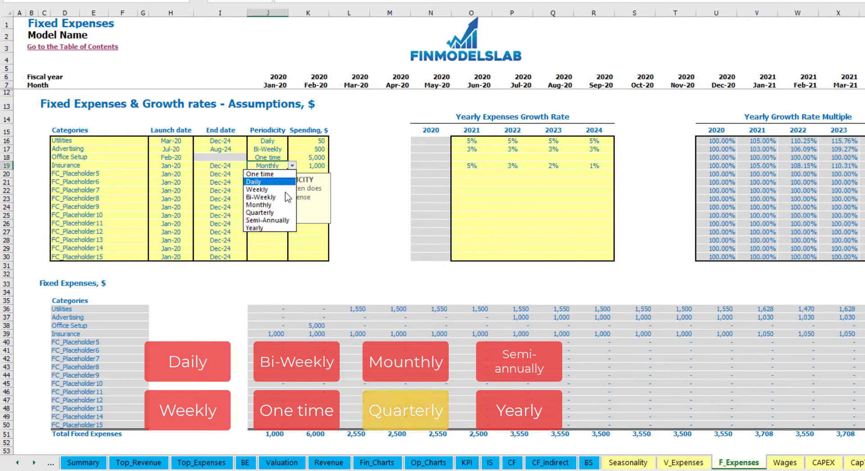
{"action": "left_click", "coordinate": [283, 212]}
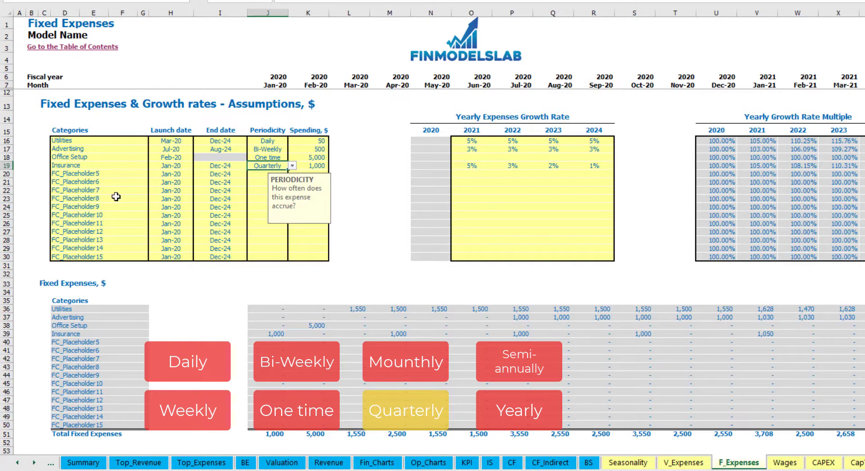
{"action": "left_click", "coordinate": [266, 334]}
{"action": "left_click", "coordinate": [393, 332]}
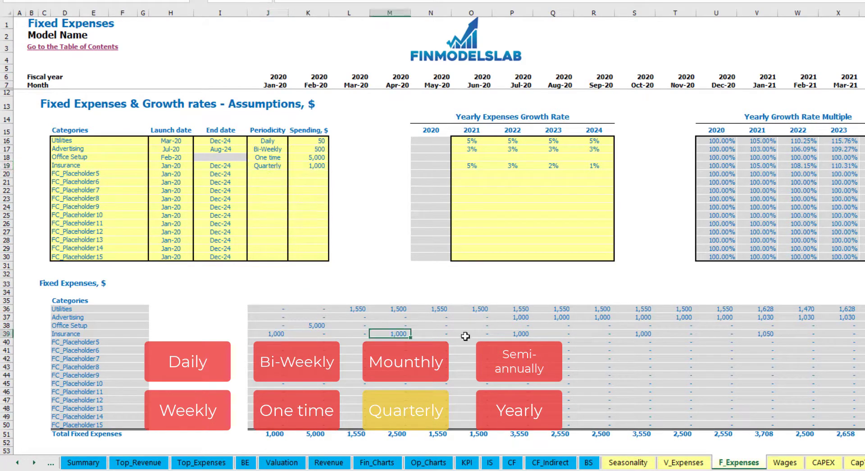
{"action": "left_click", "coordinate": [512, 334]}
Set the Insurance launch date to Feb-20 and check its calculated February, May and August 2020 expenses
{"action": "left_click", "coordinate": [178, 166]}
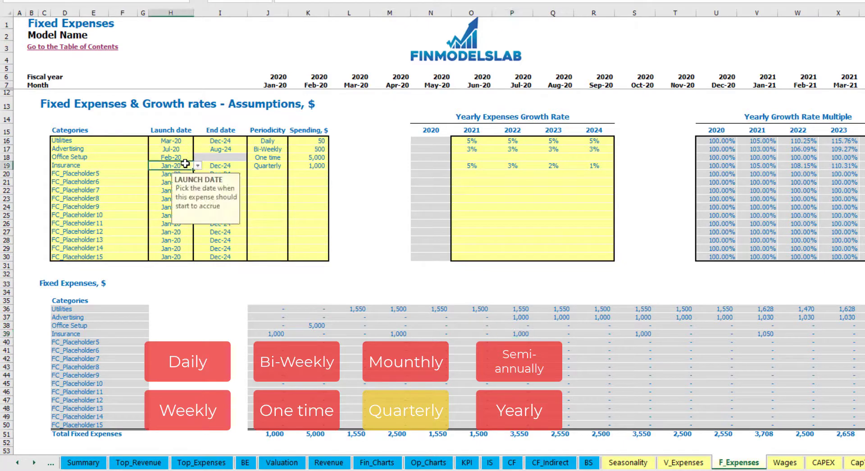
{"action": "left_click", "coordinate": [198, 165]}
{"action": "left_click", "coordinate": [181, 177]}
{"action": "left_click", "coordinate": [320, 332]}
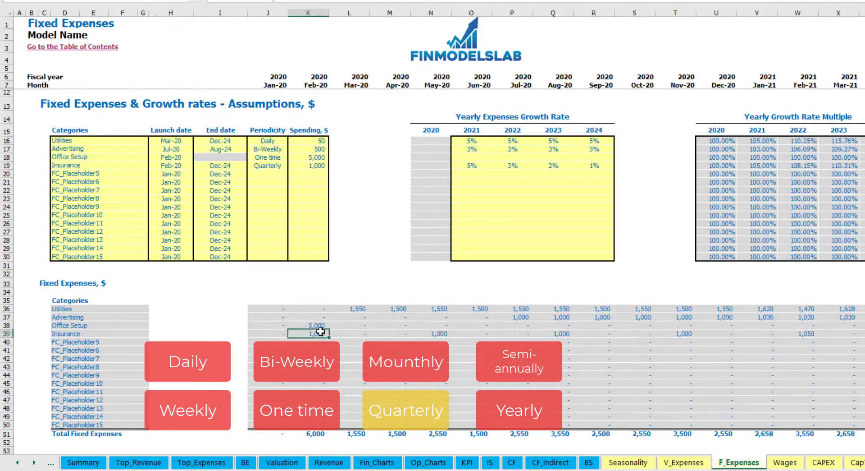
{"action": "left_click", "coordinate": [437, 333]}
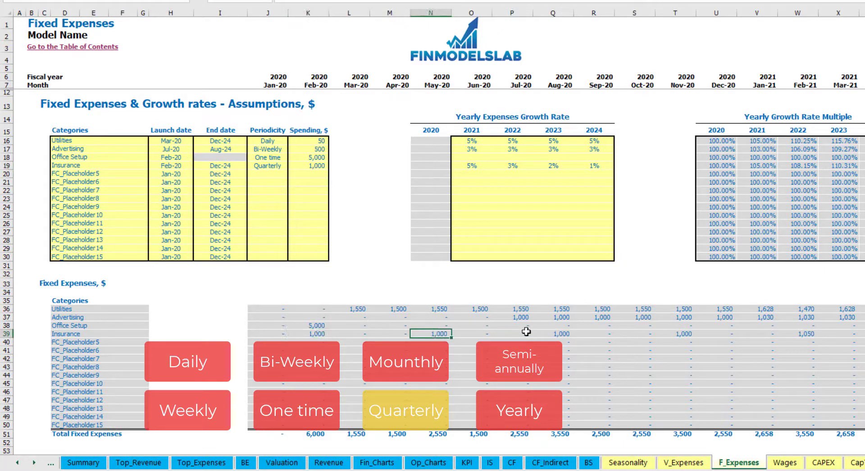
{"action": "left_click", "coordinate": [564, 333]}
{"action": "left_click", "coordinate": [319, 335]}
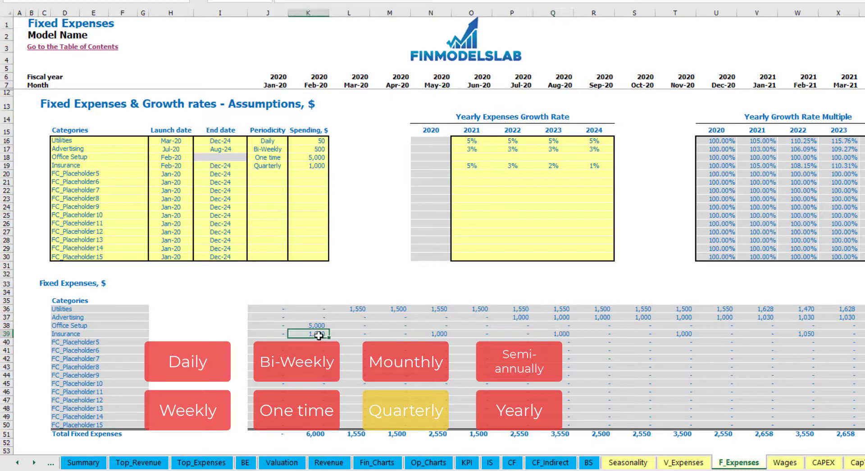
{"action": "left_click", "coordinate": [440, 333]}
Set the Insurance periodicity to Semi-Annually and check its calculated expenses from February 2020 to February 2021
{"action": "left_click", "coordinate": [283, 166]}
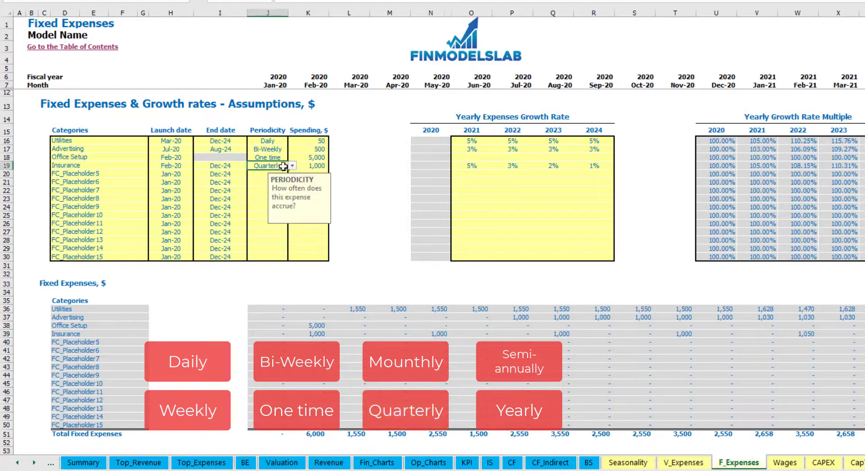
{"action": "left_click", "coordinate": [292, 165]}
{"action": "left_click", "coordinate": [268, 220]}
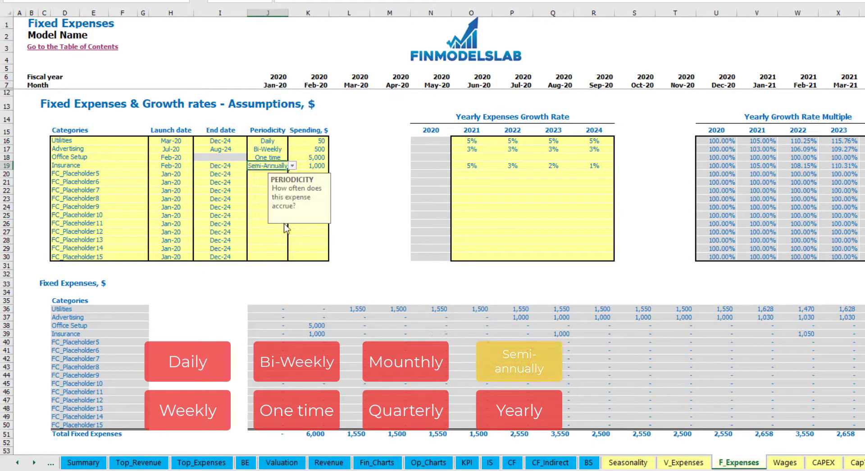
{"action": "left_click_drag", "start_coordinate": [314, 336], "coordinate": [762, 336]}
{"action": "left_click", "coordinate": [795, 341]}
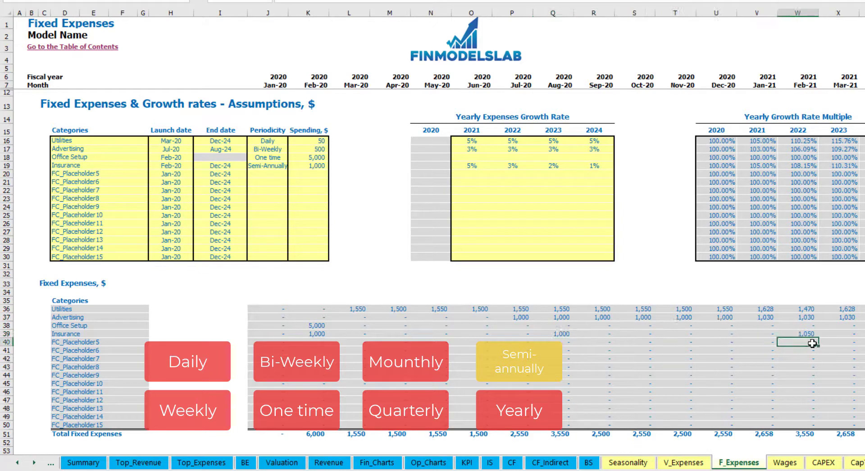
Set the Insurance periodicity to Yearly and check its calculated expenses against its launch and end dates
{"action": "left_click", "coordinate": [277, 167]}
{"action": "left_click", "coordinate": [293, 165]}
{"action": "left_click", "coordinate": [262, 228]}
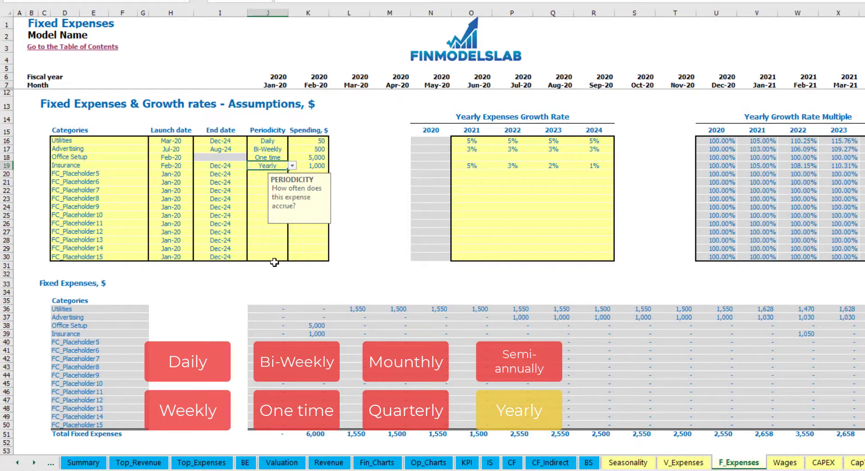
{"action": "left_click_drag", "start_coordinate": [312, 335], "coordinate": [827, 335]}
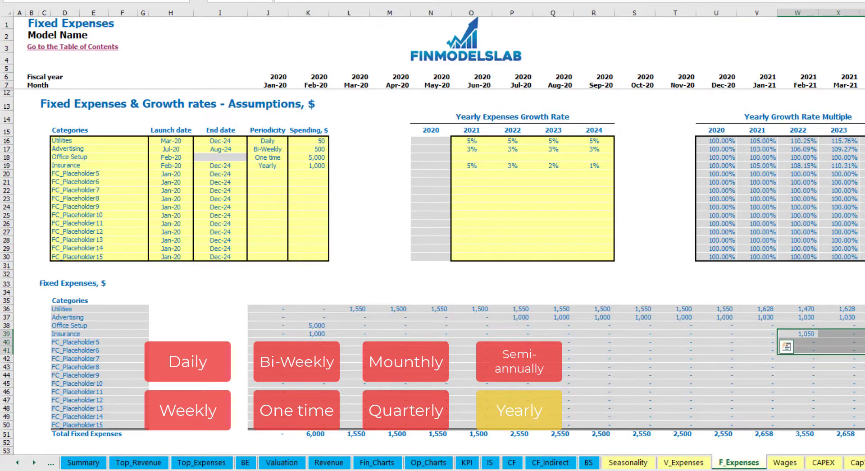
{"action": "left_click", "coordinate": [179, 167]}
{"action": "left_click", "coordinate": [224, 165]}
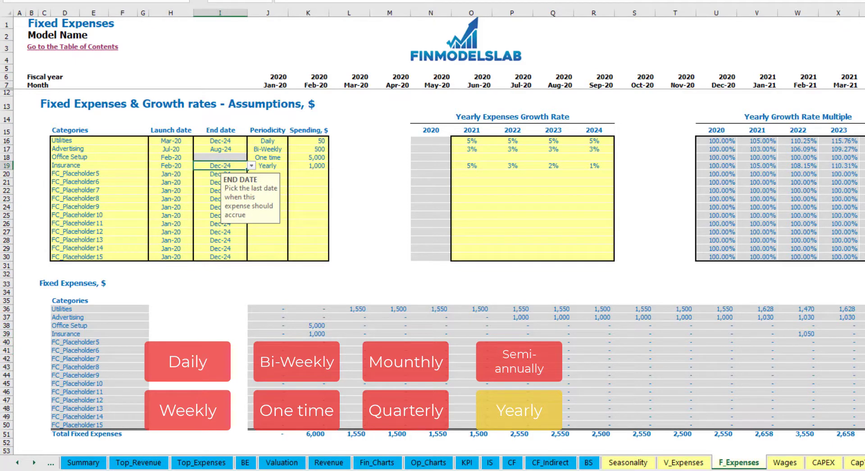
Select the calculated monthly amounts of all fixed expense categories for review
{"action": "left_click", "coordinate": [643, 257]}
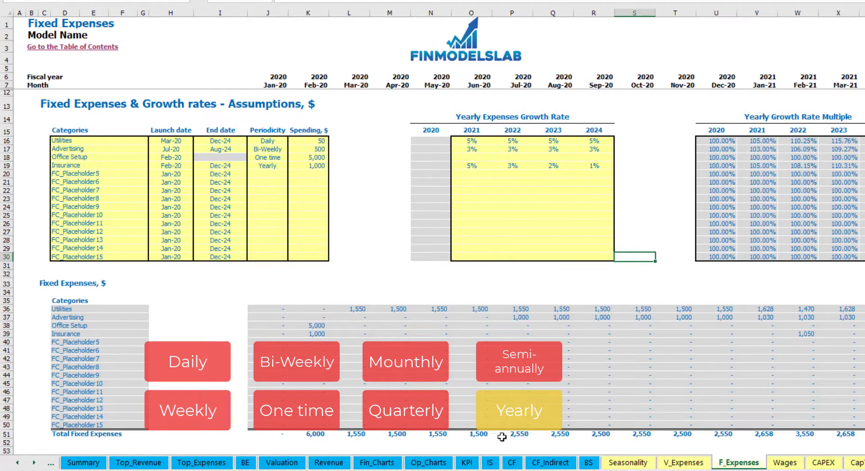
{"action": "left_click", "coordinate": [267, 308]}
{"action": "left_click_drag", "start_coordinate": [305, 355], "coordinate": [839, 422]}
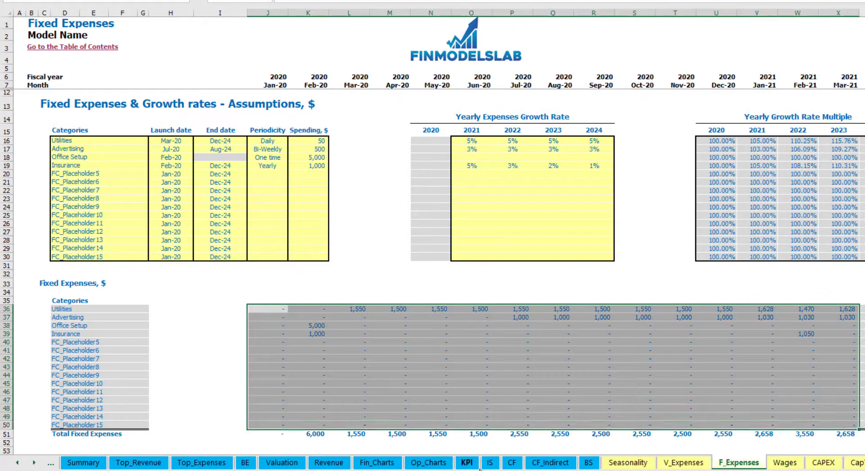
Open the Income Statement sheet, expand the Total Fixed Expenses group and review its category rows
{"action": "left_click", "coordinate": [490, 462]}
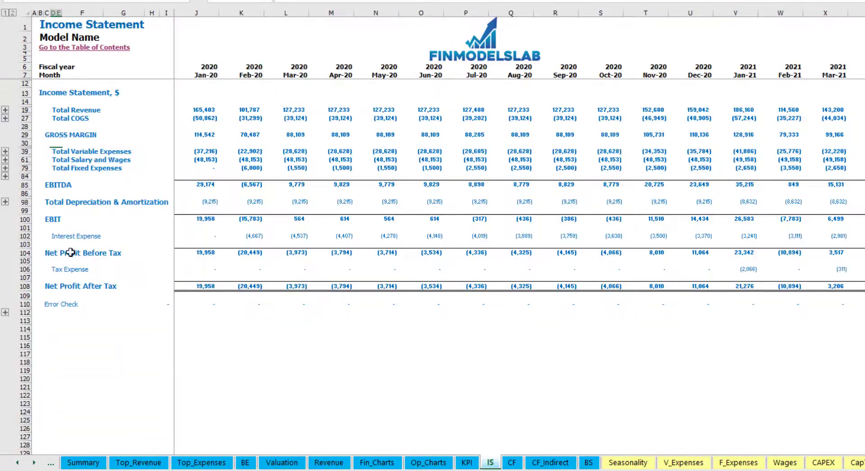
{"action": "left_click", "coordinate": [54, 168]}
{"action": "left_click", "coordinate": [5, 168]}
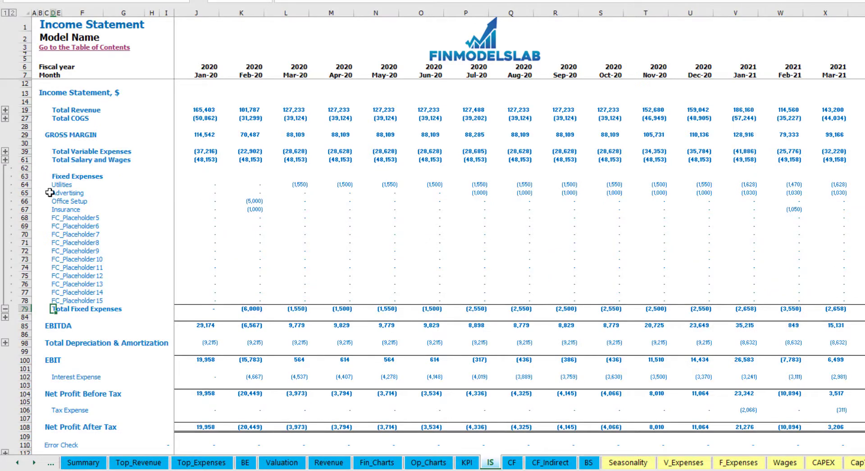
{"action": "left_click_drag", "start_coordinate": [24, 185], "coordinate": [27, 209]}
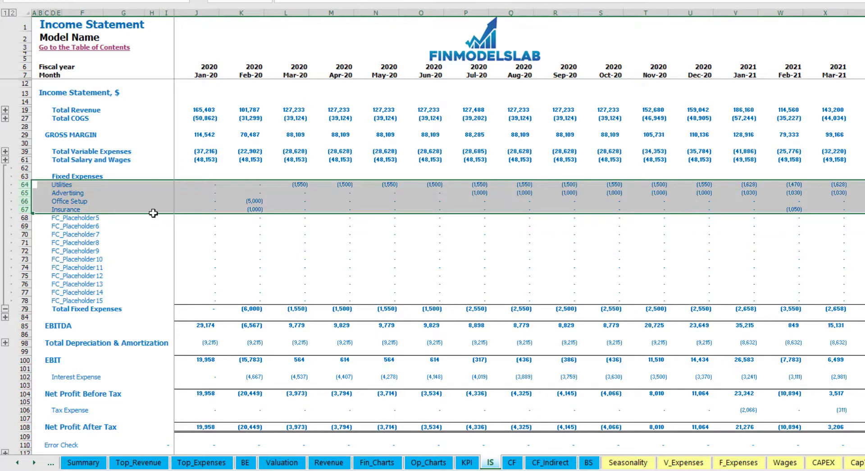
{"action": "left_click_drag", "start_coordinate": [59, 186], "coordinate": [61, 300]}
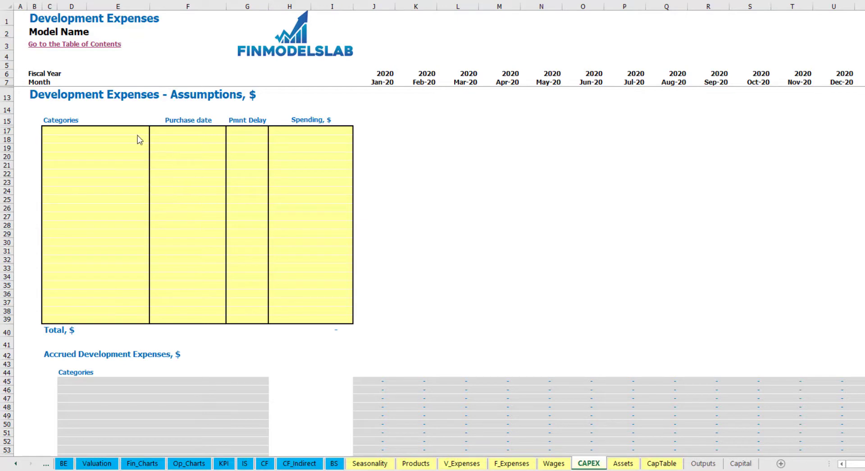
Add an Office dev category to the Development Expenses assumptions with purchase date Feb-20 and spending of $10,000
{"action": "left_click", "coordinate": [122, 130]}
{"action": "type", "text": "Office dev"}
{"action": "key", "text": "Return"}
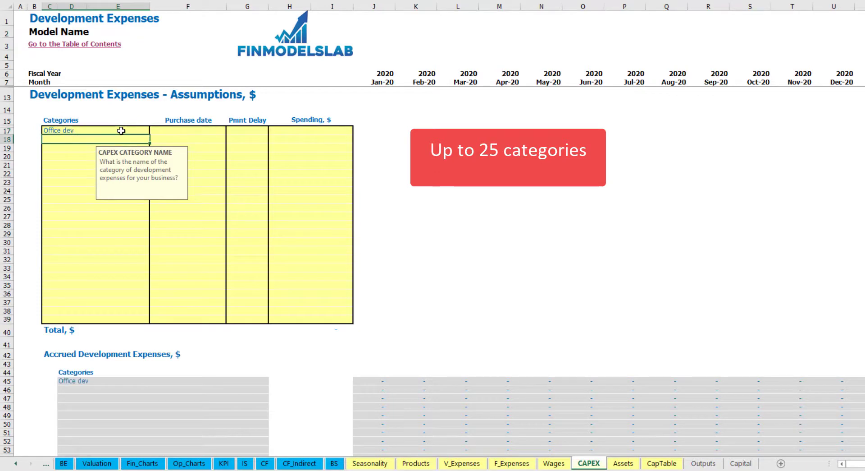
{"action": "left_click", "coordinate": [193, 131]}
{"action": "left_click", "coordinate": [231, 131]}
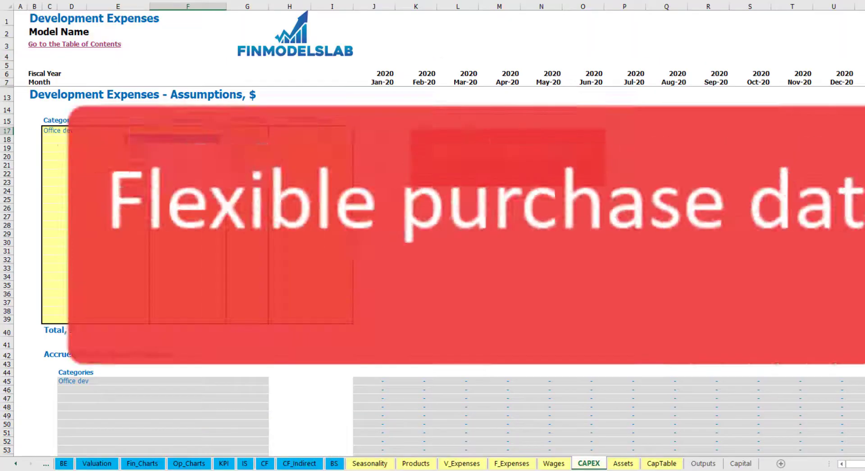
{"action": "left_click", "coordinate": [194, 148]}
{"action": "left_click", "coordinate": [299, 129]}
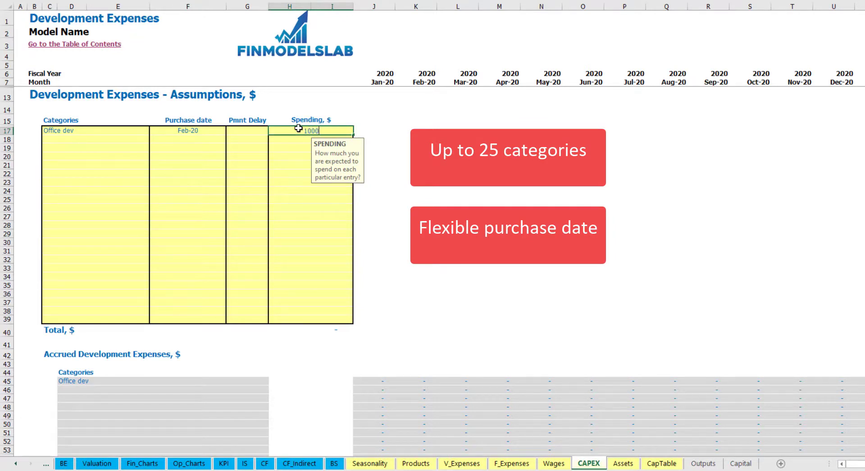
{"action": "key", "text": "Return"}
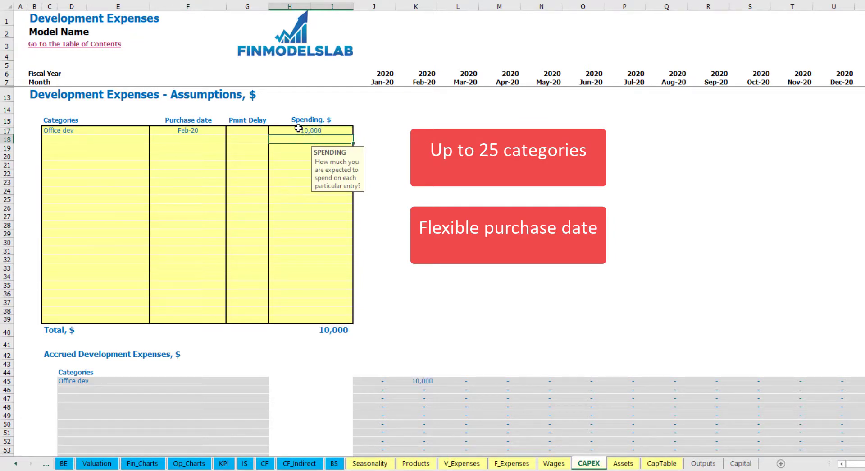
Set the payment delay of the Office dev expense to 2M
{"action": "left_click", "coordinate": [253, 129]}
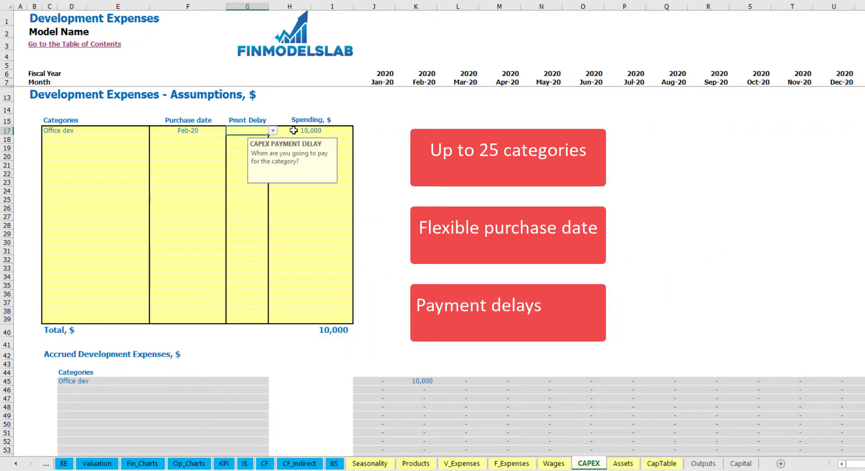
{"action": "left_click", "coordinate": [273, 130]}
{"action": "left_click", "coordinate": [242, 158]}
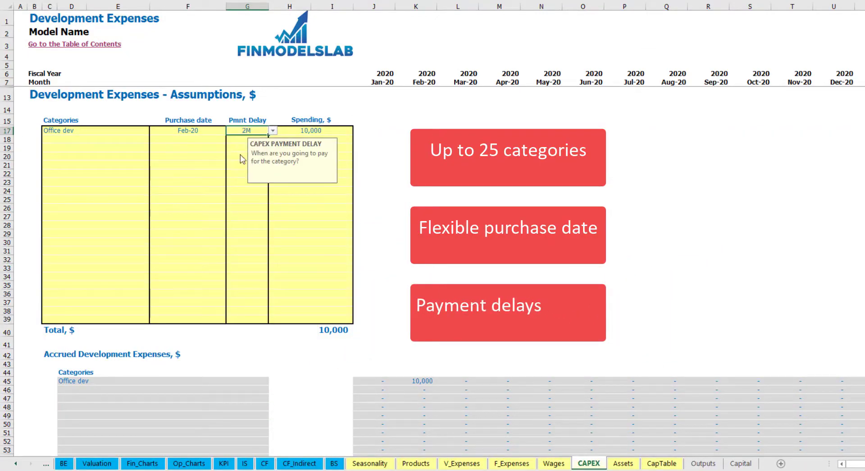
{"action": "left_click", "coordinate": [458, 157]}
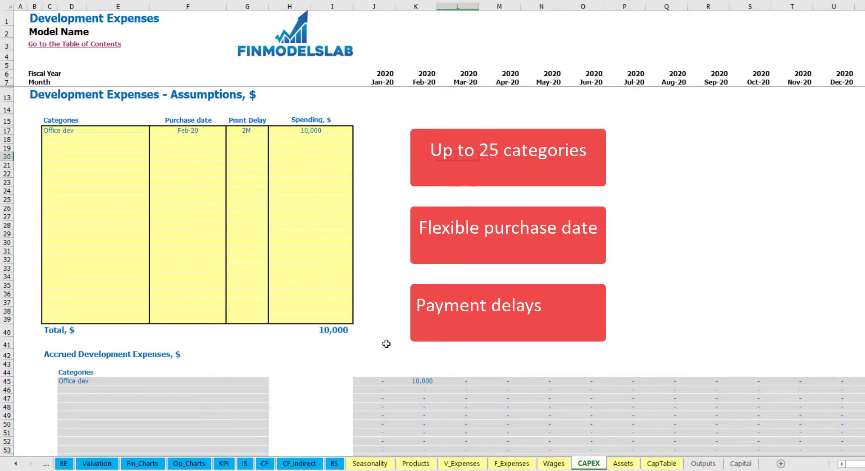
Check the accrued and paid Office dev expenses by month and the development expenses summary
{"action": "left_click", "coordinate": [422, 382]}
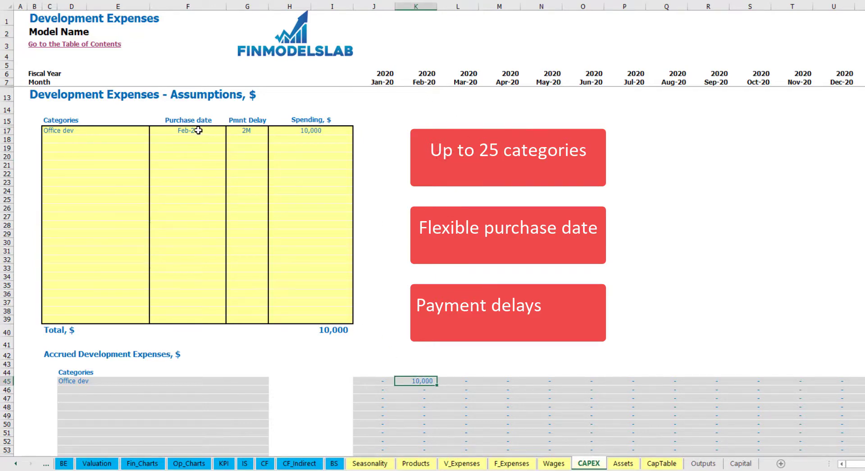
{"action": "scroll", "coordinate": [421, 201], "scroll_direction": "down", "scroll_amount": 7}
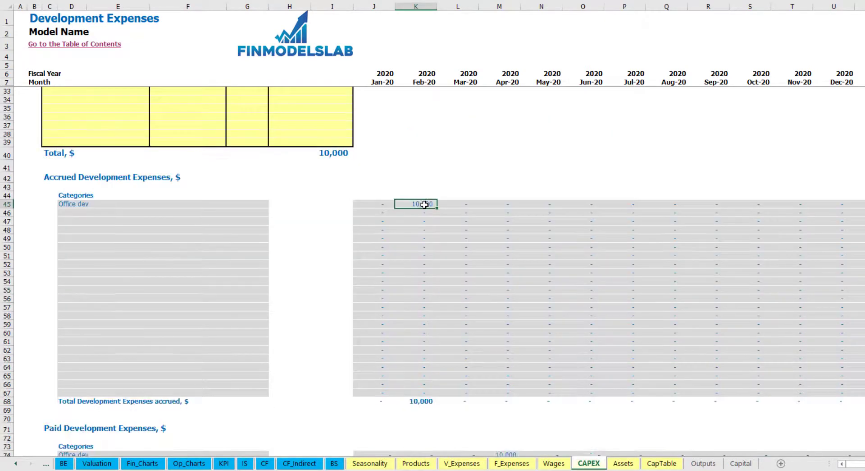
{"action": "scroll", "coordinate": [423, 204], "scroll_direction": "down", "scroll_amount": 3}
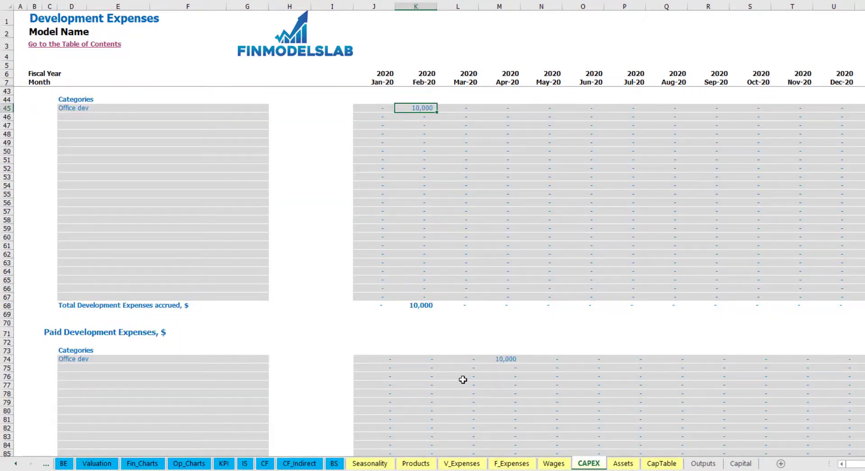
{"action": "left_click", "coordinate": [500, 360]}
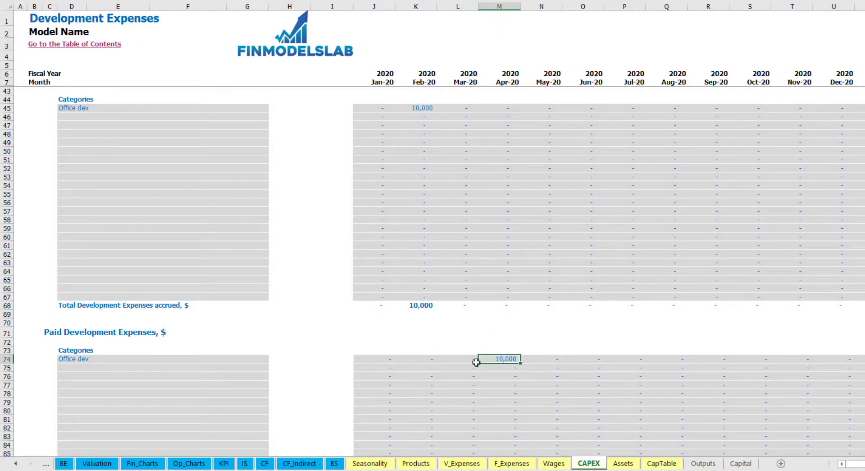
{"action": "scroll", "coordinate": [477, 361], "scroll_direction": "down", "scroll_amount": 13}
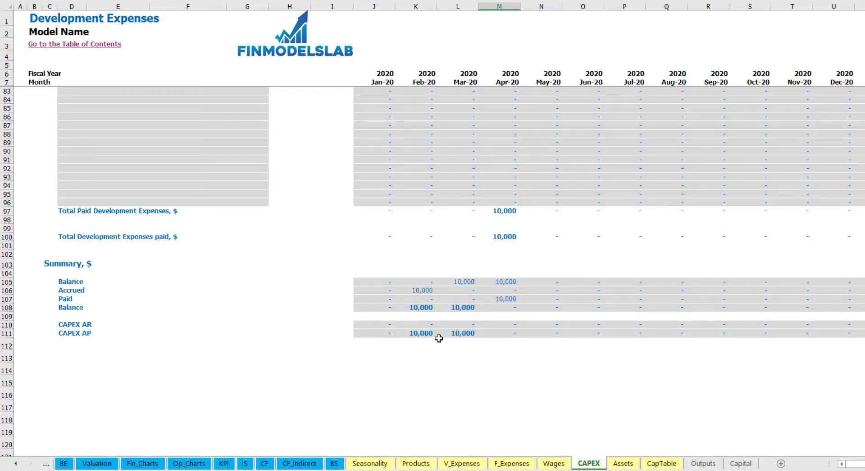
Add an Other dev exp category with purchase date Mar-20 below Office dev in the Development Expenses assumptions
{"action": "scroll", "coordinate": [459, 270], "scroll_direction": "up", "scroll_amount": 20}
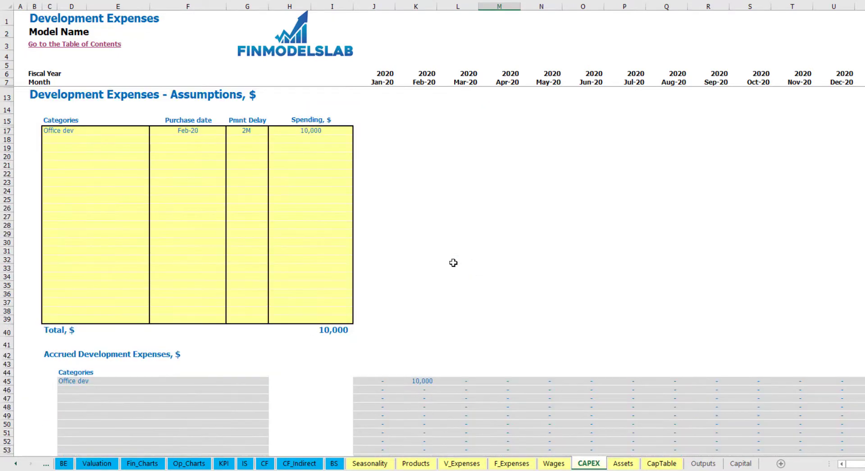
{"action": "left_click", "coordinate": [80, 138]}
{"action": "type", "text": "Other dev"}
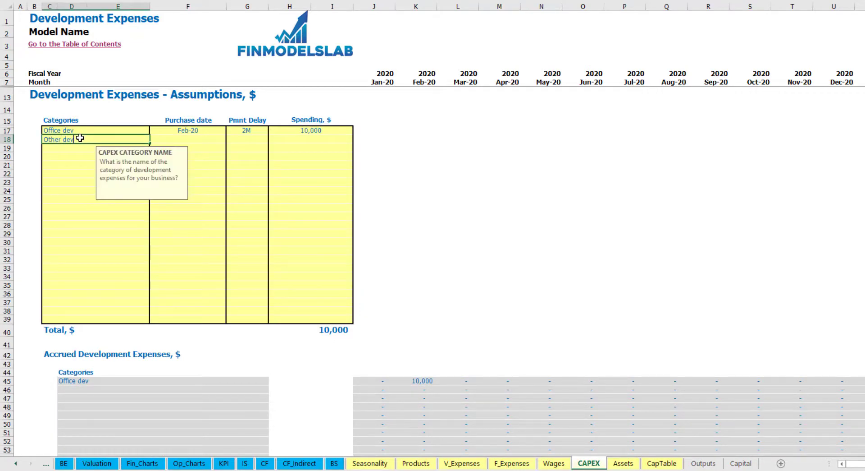
{"action": "key", "text": "Return"}
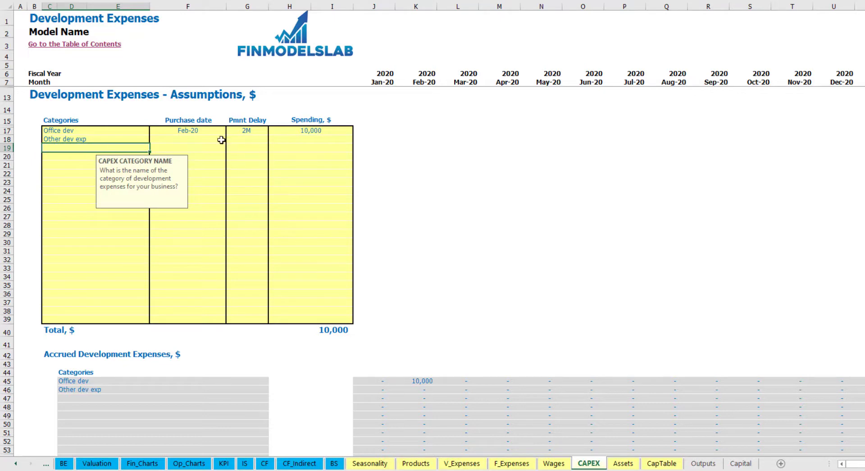
{"action": "left_click", "coordinate": [209, 135]}
{"action": "left_click", "coordinate": [231, 140]}
{"action": "left_click", "coordinate": [212, 164]}
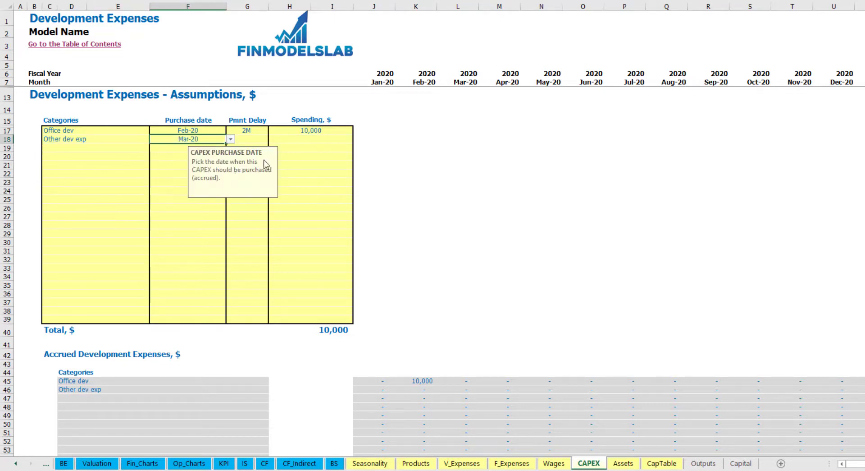
Set the Other dev exp spending to $5,000 and its payment delay to 0M
{"action": "left_click", "coordinate": [298, 142]}
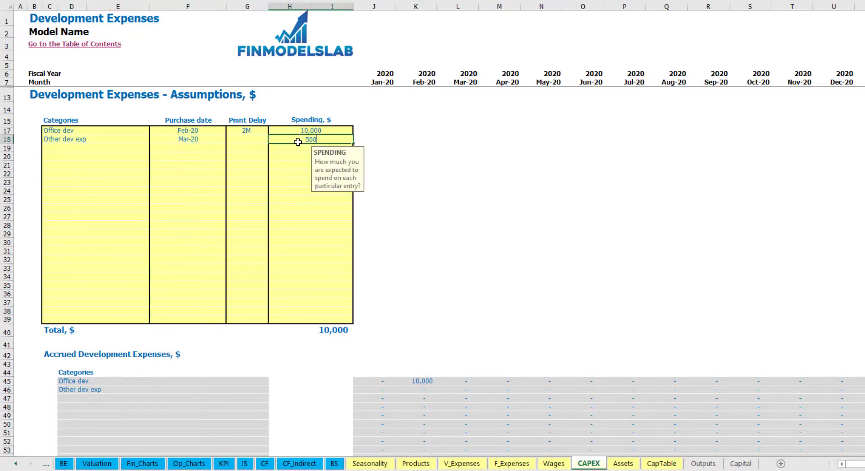
{"action": "key", "text": "Return"}
{"action": "left_click", "coordinate": [253, 141]}
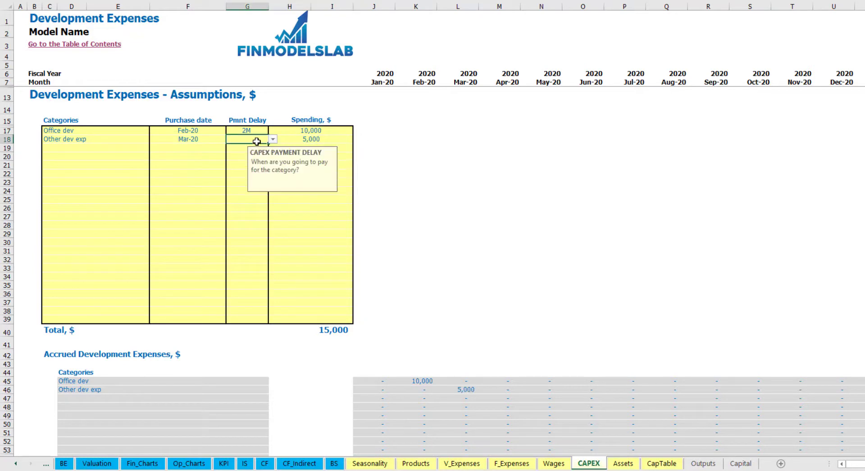
{"action": "left_click", "coordinate": [274, 140]}
{"action": "left_click", "coordinate": [252, 149]}
Check the accrued and paid Other dev exp amounts by month and the total of the assumptions
{"action": "scroll", "coordinate": [438, 315], "scroll_direction": "down", "scroll_amount": 3}
{"action": "left_click", "coordinate": [464, 303]}
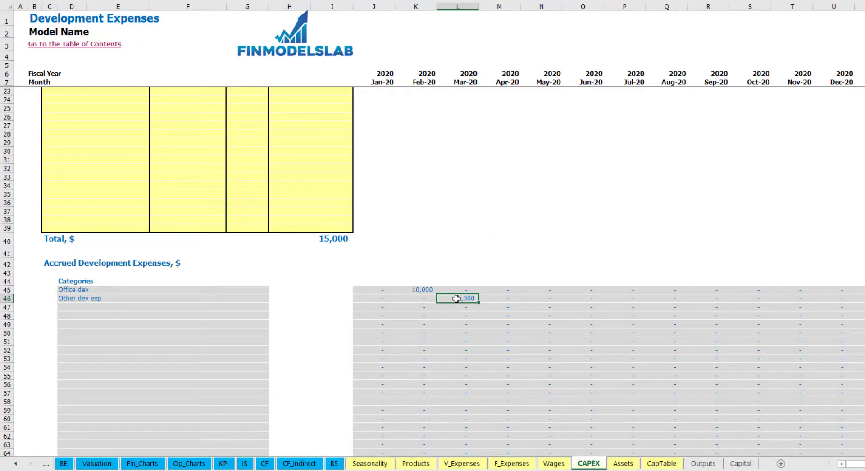
{"action": "scroll", "coordinate": [459, 298], "scroll_direction": "down", "scroll_amount": 10}
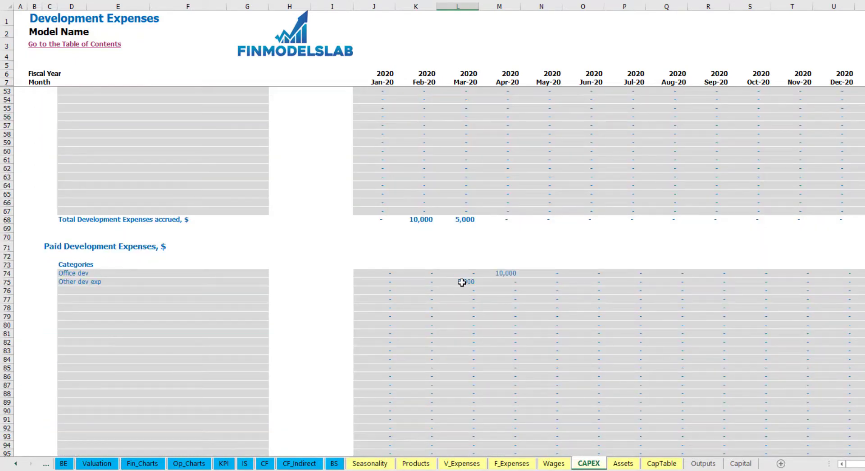
{"action": "scroll", "coordinate": [462, 282], "scroll_direction": "up", "scroll_amount": 13}
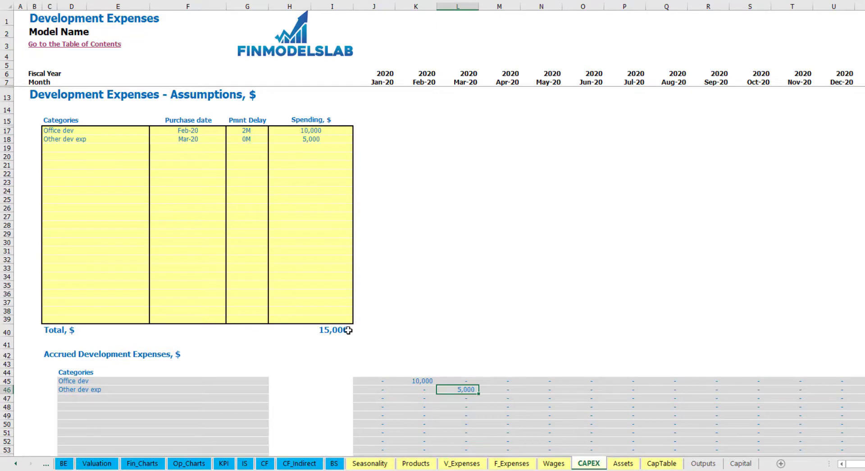
Open the Assets sheet and review the Development Expenses book depreciation, capital expenditure and closing net book value
{"action": "left_click", "coordinate": [624, 463]}
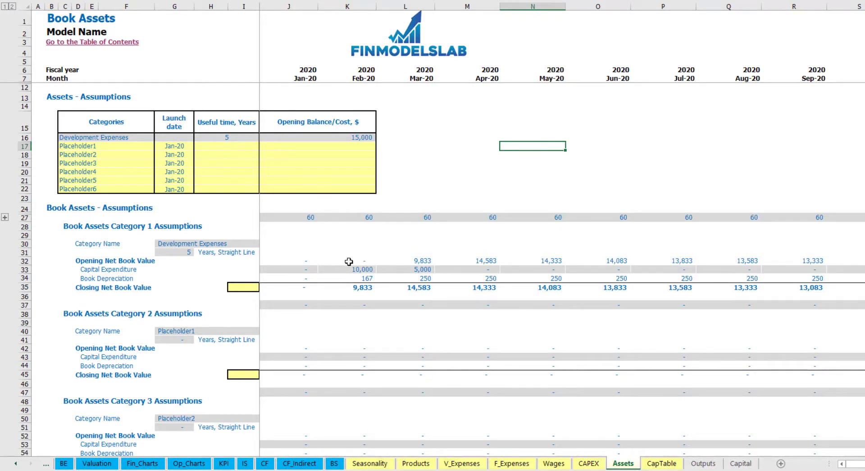
{"action": "left_click", "coordinate": [21, 278]}
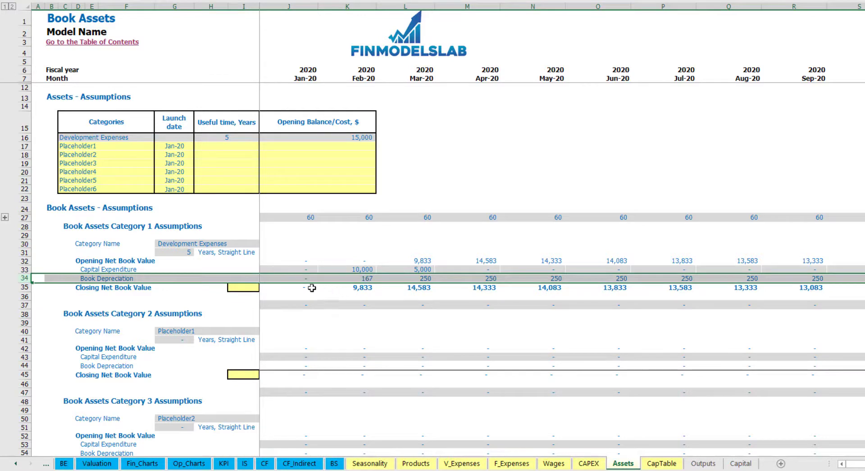
{"action": "left_click_drag", "start_coordinate": [286, 269], "coordinate": [516, 269]}
{"action": "left_click_drag", "start_coordinate": [306, 290], "coordinate": [572, 289]}
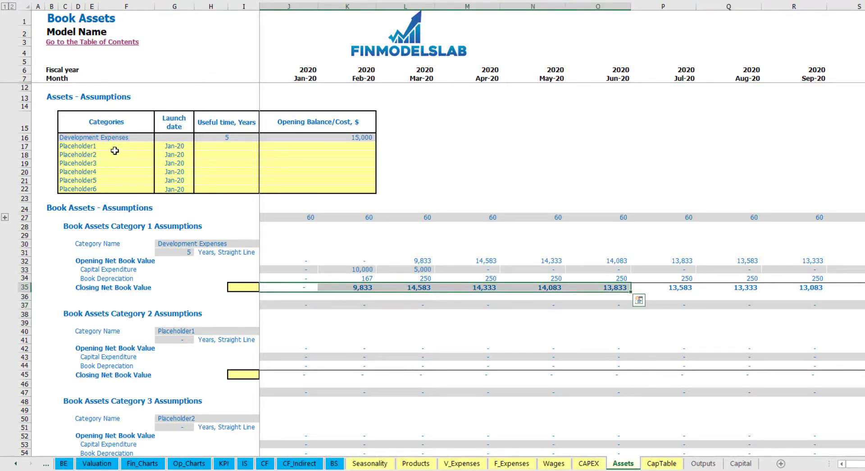
Rename the Placeholder1 asset to Other assets and set its useful time to 10 years
{"action": "left_click", "coordinate": [119, 143]}
{"action": "type", "text": "O"}
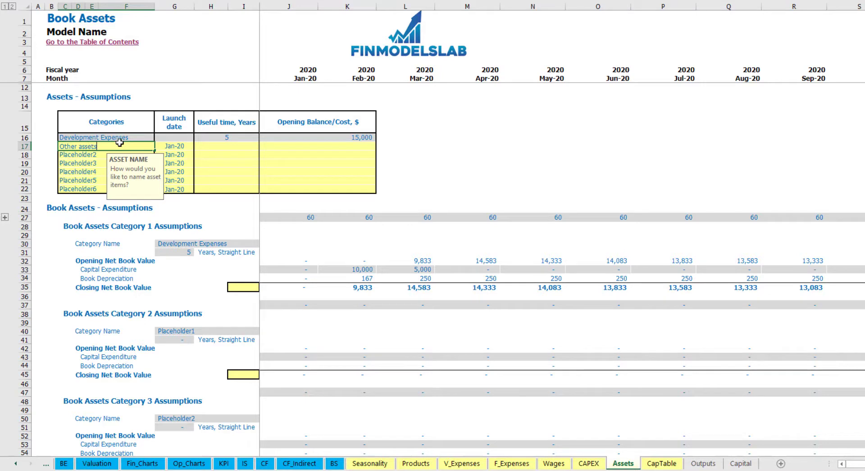
{"action": "type", "text": "ther assets"}
{"action": "key", "text": "Return"}
{"action": "left_click", "coordinate": [249, 145]}
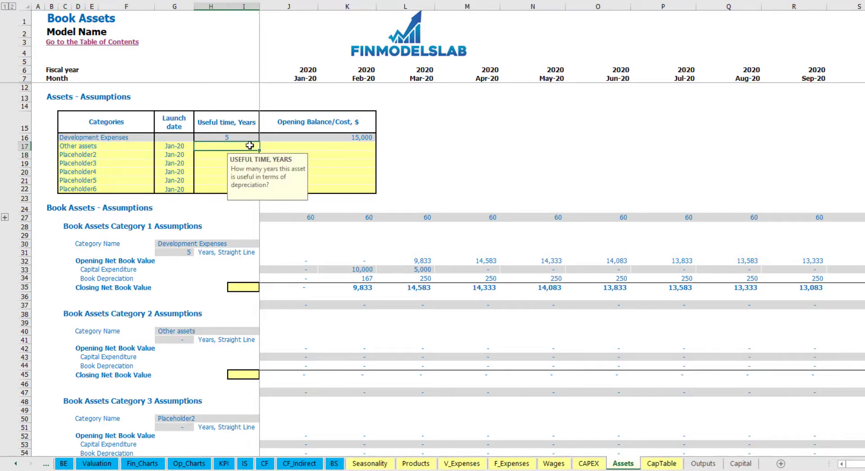
{"action": "key", "text": "Return"}
Set the opening cost of Other assets to $25,000 and its launch date to Apr-20
{"action": "left_click", "coordinate": [321, 147]}
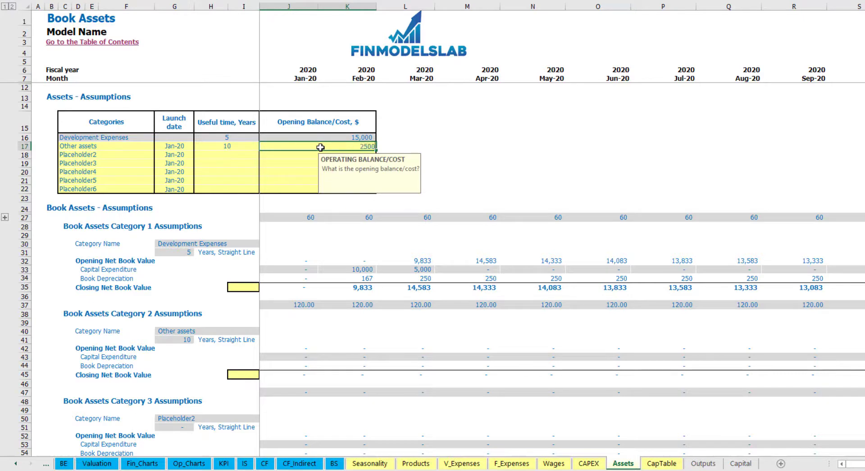
{"action": "type", "text": "25,000"}
{"action": "key", "text": "Return"}
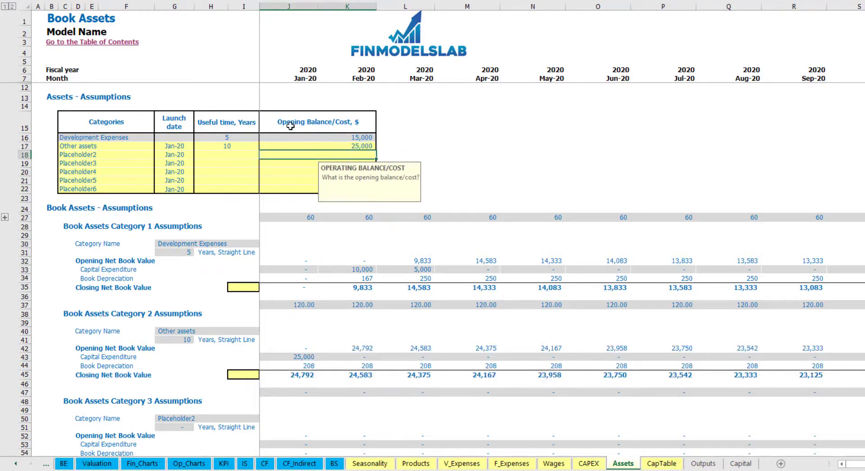
{"action": "left_click", "coordinate": [180, 146]}
{"action": "left_click", "coordinate": [197, 146]}
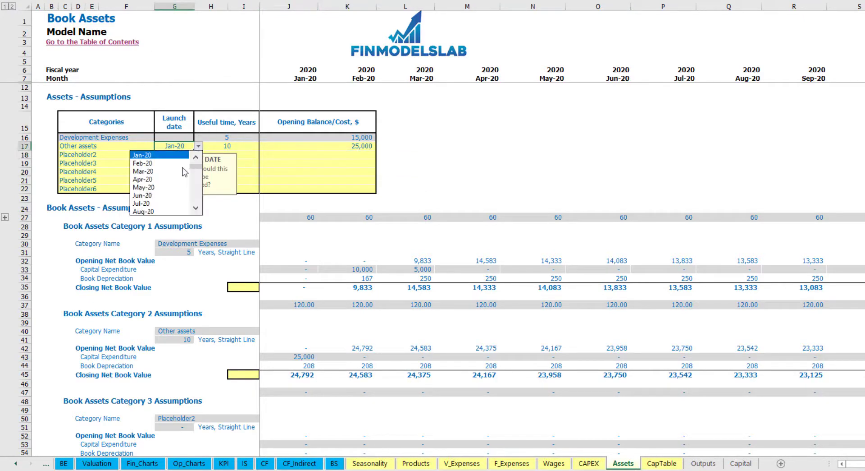
{"action": "left_click", "coordinate": [178, 180]}
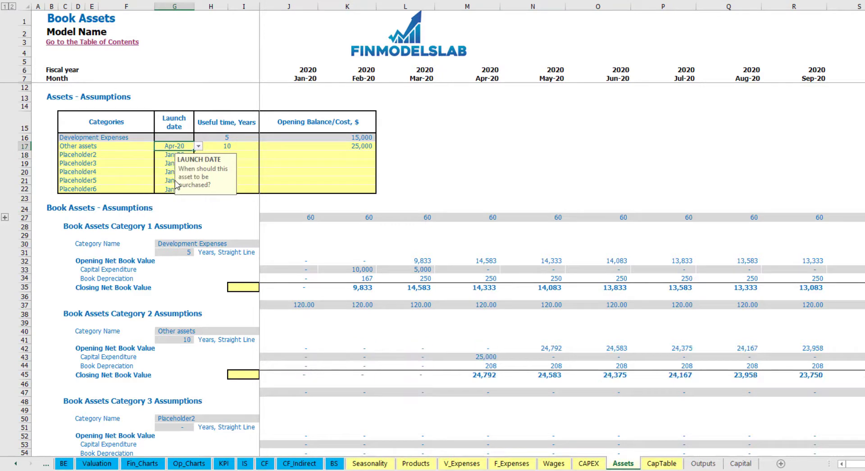
Review the capital expenditure, book depreciation and closing net book value of Other assets from Apr-20 onward
{"action": "left_click", "coordinate": [488, 357]}
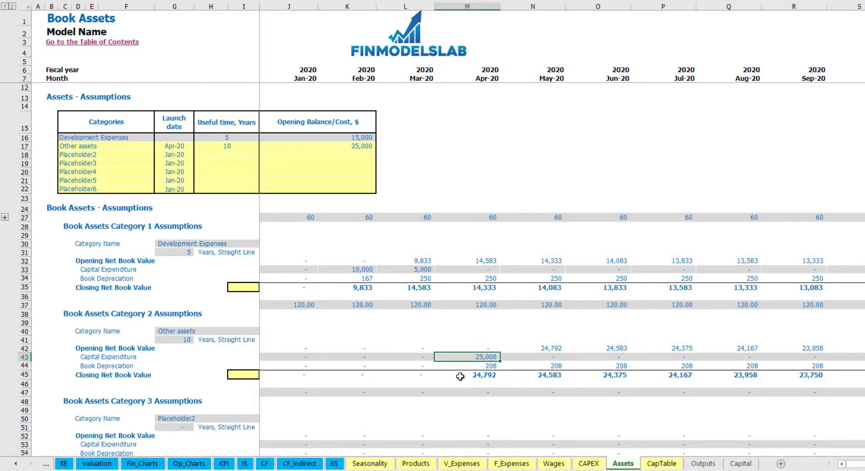
{"action": "left_click_drag", "start_coordinate": [491, 364], "coordinate": [665, 364]}
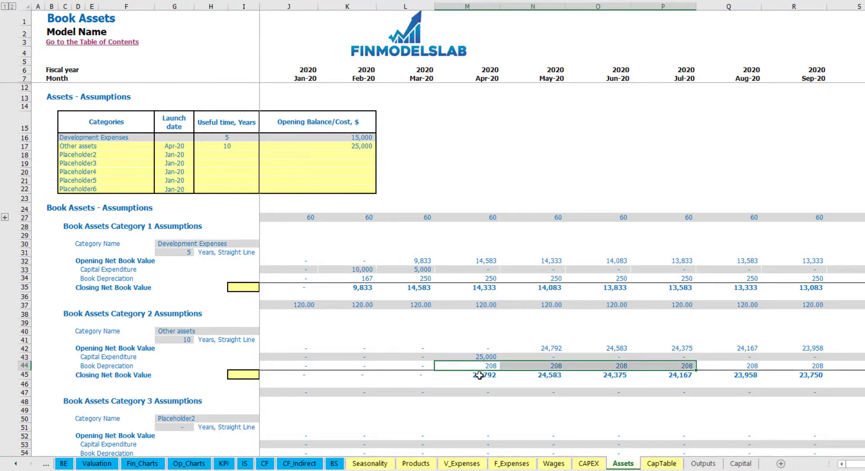
{"action": "left_click_drag", "start_coordinate": [492, 375], "coordinate": [707, 374]}
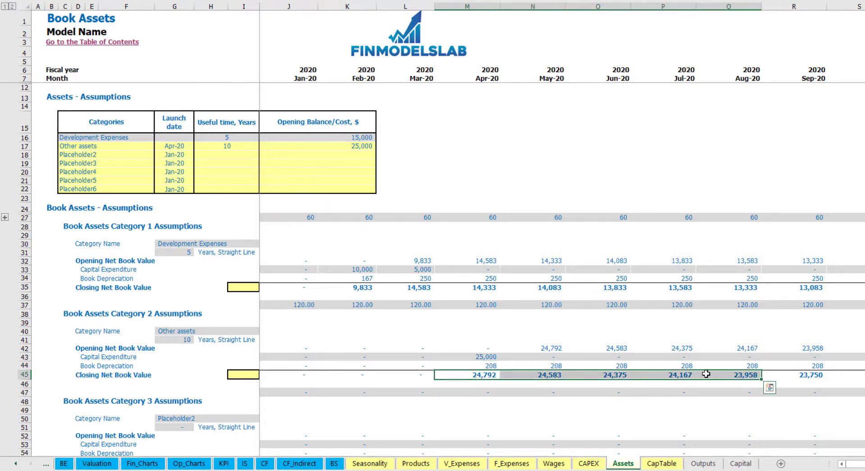
Check the Income Statement and Cash Flow sheets, and the Balance Sheet's Fixed Assets, CAPEX Prepayment and CAPEX Payable rows
{"action": "left_click", "coordinate": [244, 463]}
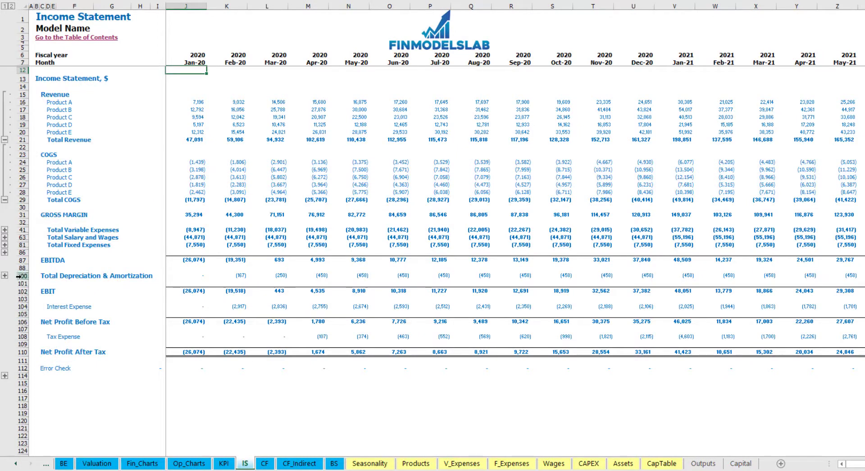
{"action": "left_click", "coordinate": [264, 462]}
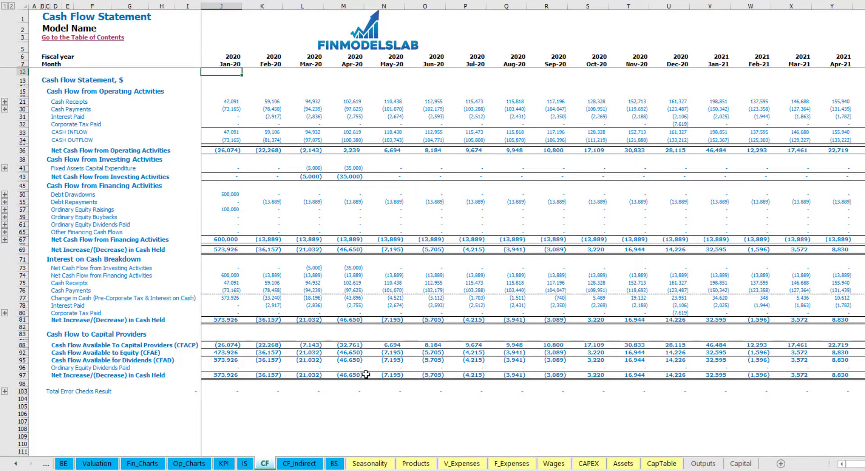
{"action": "left_click", "coordinate": [334, 463]}
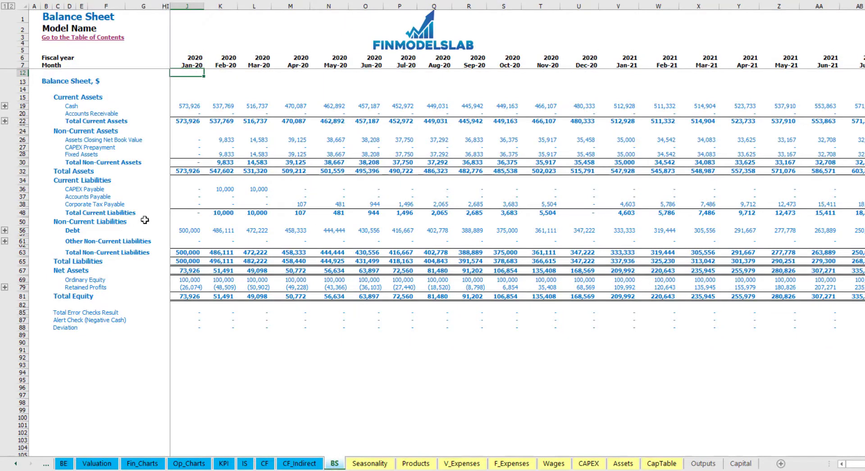
{"action": "left_click", "coordinate": [23, 154]}
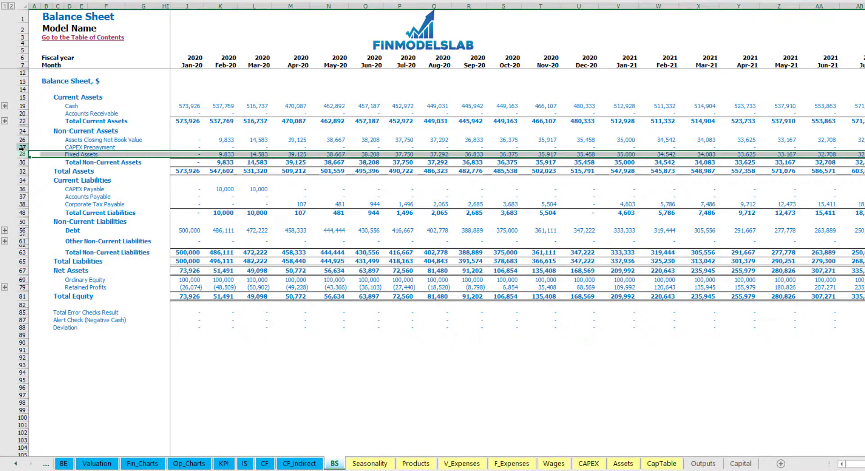
{"action": "left_click", "coordinate": [19, 147]}
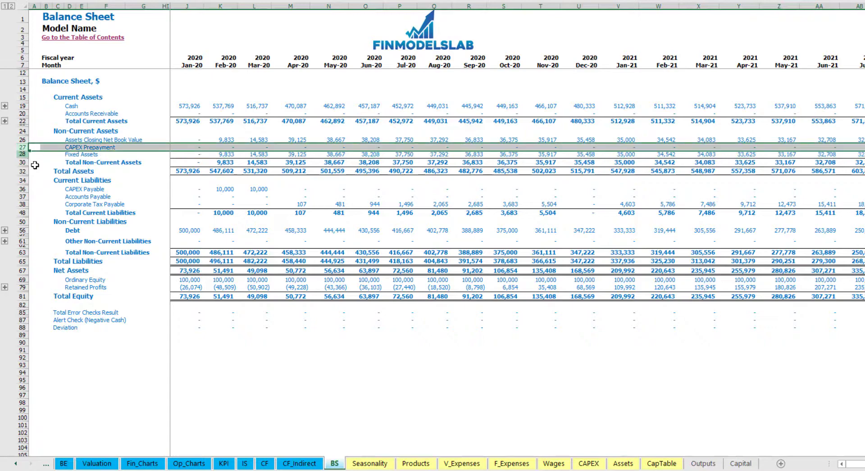
{"action": "left_click", "coordinate": [25, 189]}
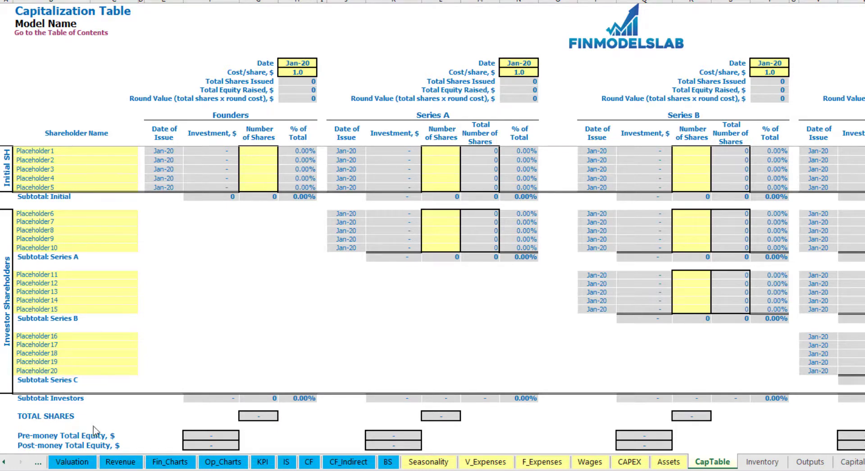
Name the first two initial shareholders in the Capitalization Table Founder 1 and Founder 2
{"action": "left_click", "coordinate": [38, 150]}
{"action": "type", "text": "Foun"}
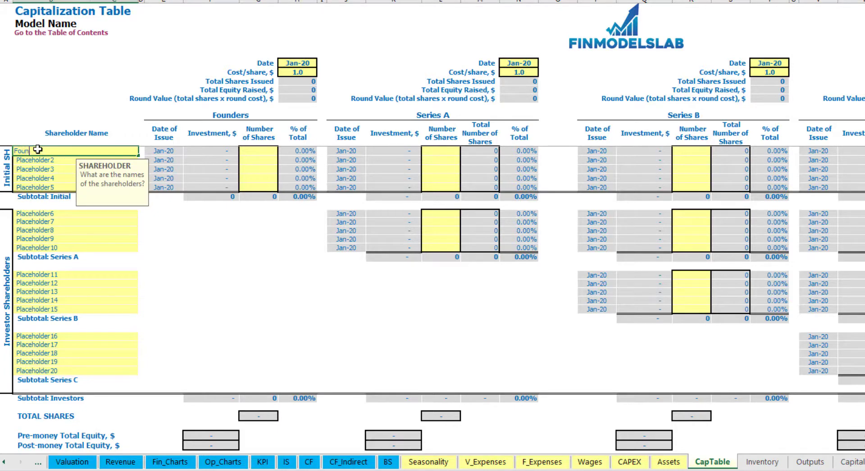
{"action": "type", "text": "der 1"}
{"action": "key", "text": "Return"}
{"action": "key", "text": "Up"}
{"action": "key", "text": "ctrl+c"}
{"action": "key", "text": "Down"}
{"action": "key", "text": "ctrl+v"}
{"action": "key", "text": "F2"}
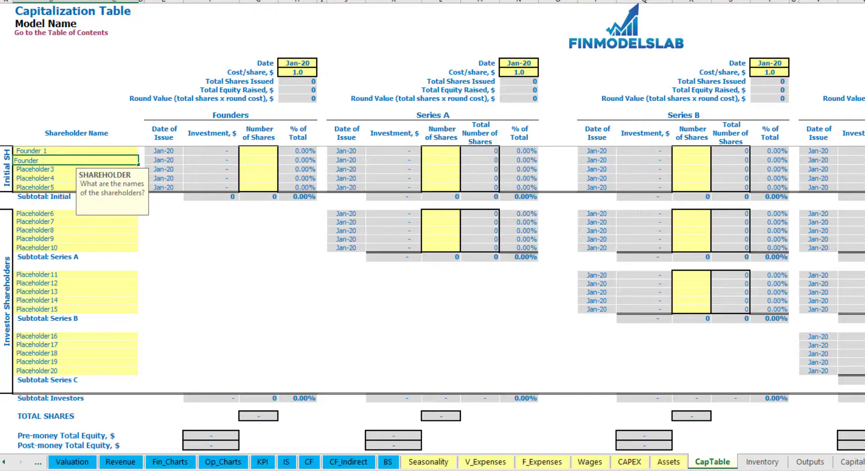
{"action": "key", "text": "BackSpace"}
{"action": "type", "text": "2"}
{"action": "key", "text": "Return"}
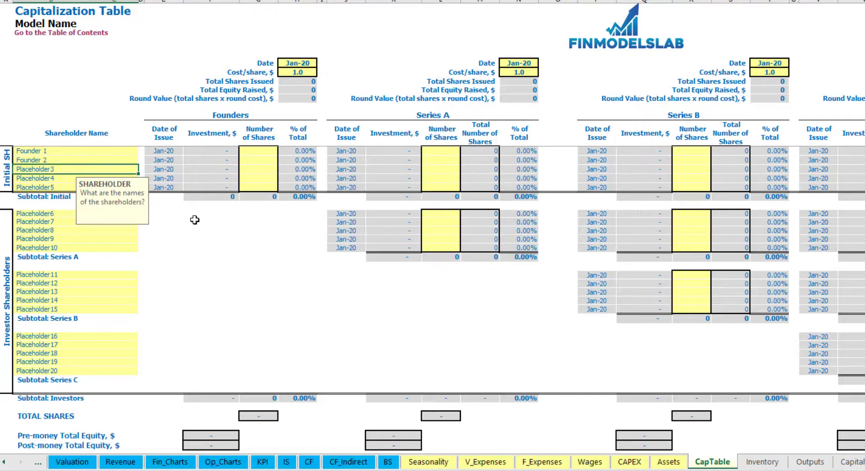
Enter 10,000 shares for Founder 1 and 20,000 shares for Founder 2 in the Founders round
{"action": "left_click", "coordinate": [96, 152]}
{"action": "left_click", "coordinate": [261, 151]}
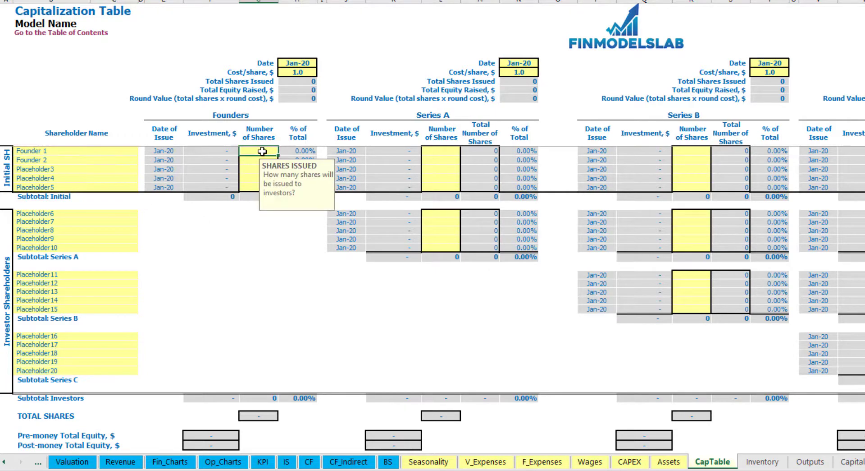
{"action": "type", "text": "10,000"}
{"action": "key", "text": "Return"}
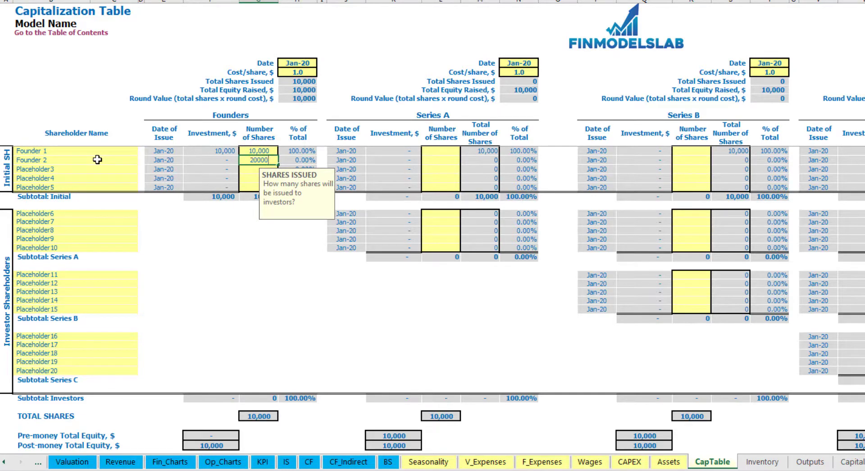
{"action": "type", "text": "20000"}
{"action": "key", "text": "Return"}
Set the Founders round's cost per share to $2 and its closing date to Feb-20
{"action": "left_click", "coordinate": [297, 64]}
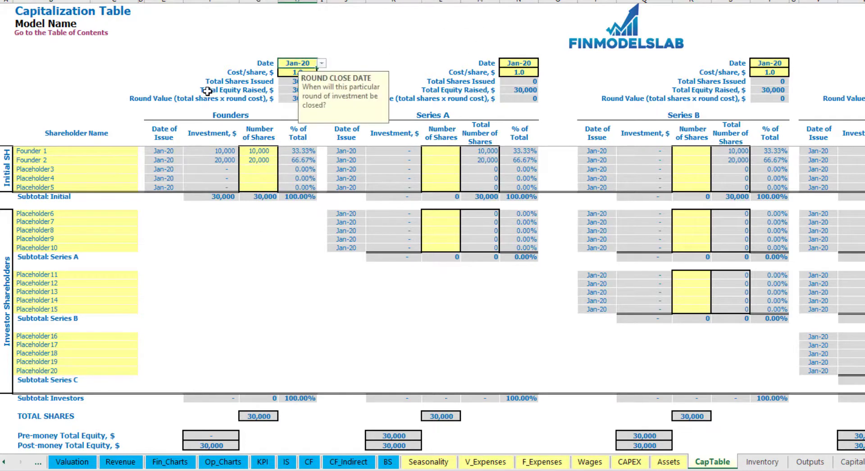
{"action": "left_click", "coordinate": [287, 73]}
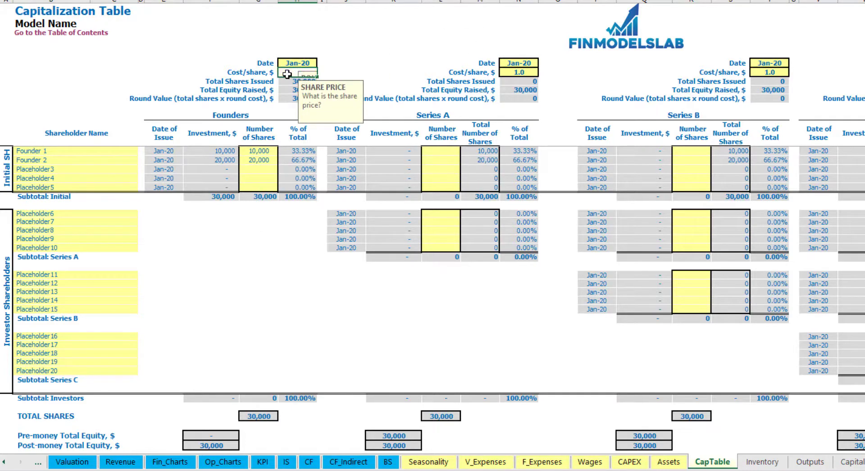
{"action": "type", "text": "2"}
{"action": "key", "text": "Return"}
{"action": "left_click", "coordinate": [293, 65]}
{"action": "left_click", "coordinate": [321, 63]}
{"action": "left_click", "coordinate": [293, 79]}
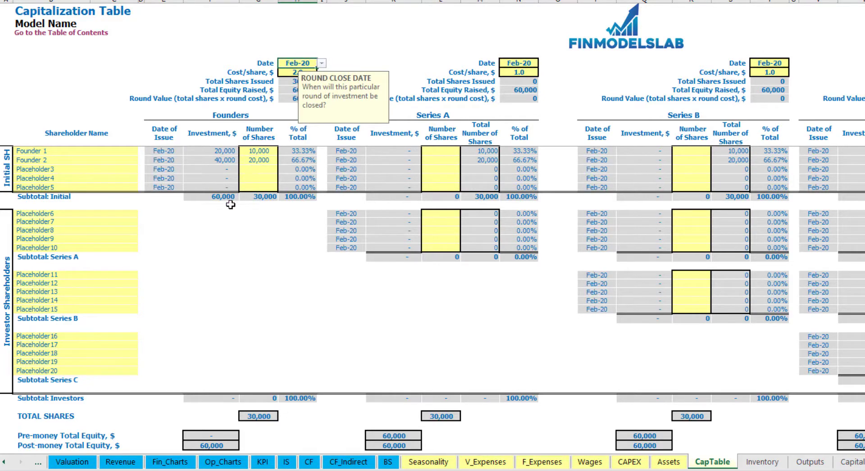
Review the founders' investment amounts, the initial subtotal, the post-money equity row and Founder 1's ownership percentage in the Founders round
{"action": "left_click", "coordinate": [216, 152]}
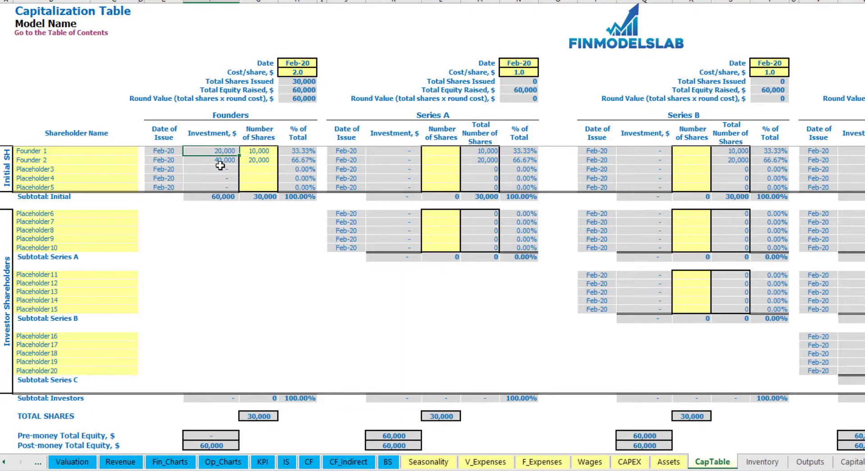
{"action": "left_click", "coordinate": [216, 161]}
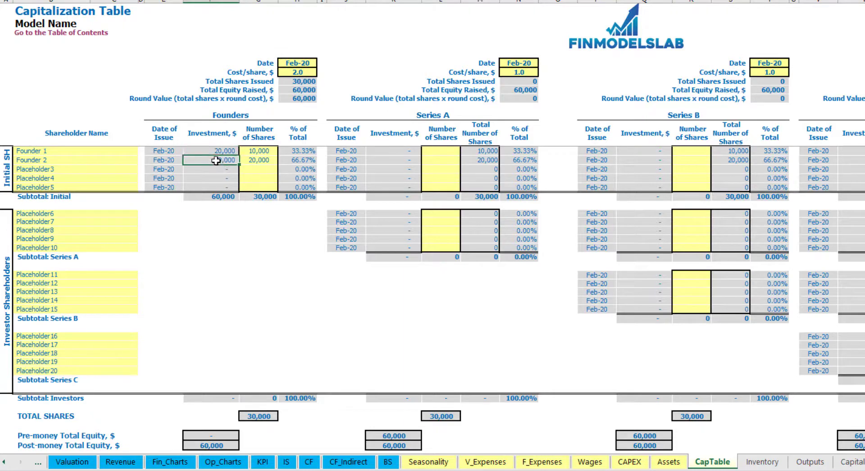
{"action": "left_click", "coordinate": [217, 197]}
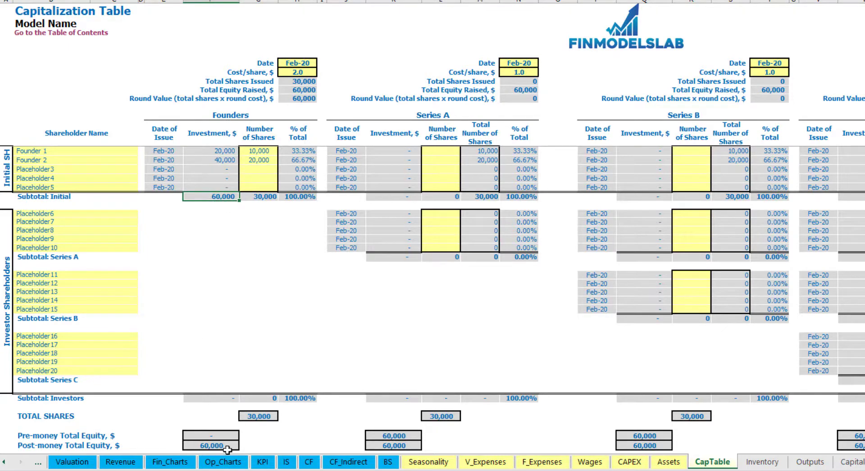
{"action": "left_click", "coordinate": [1, 445]}
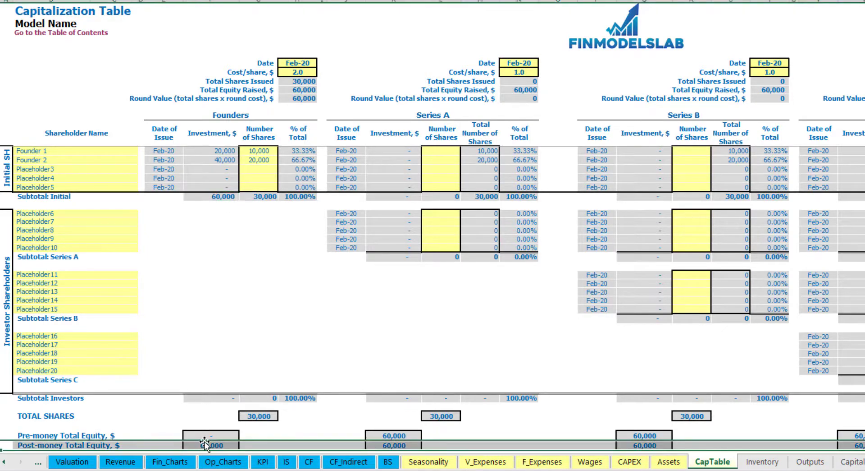
{"action": "left_click", "coordinate": [305, 152]}
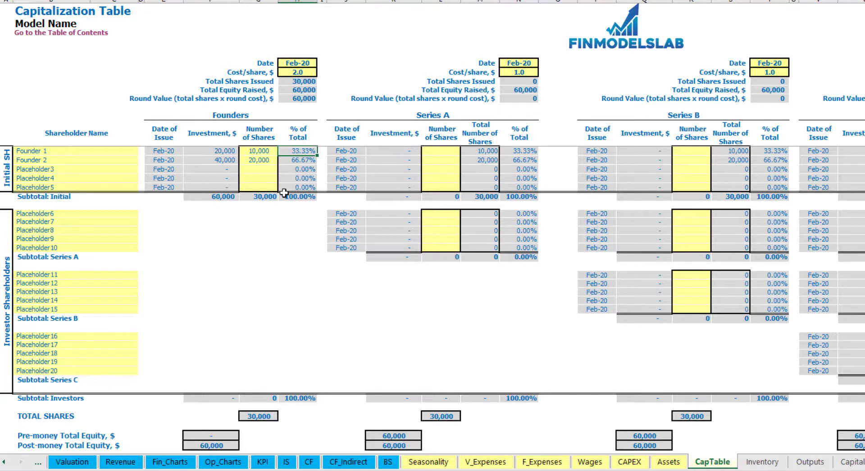
Name the first Series A investor shareholder in the Capitalization Table Investor 1
{"action": "left_click", "coordinate": [107, 216]}
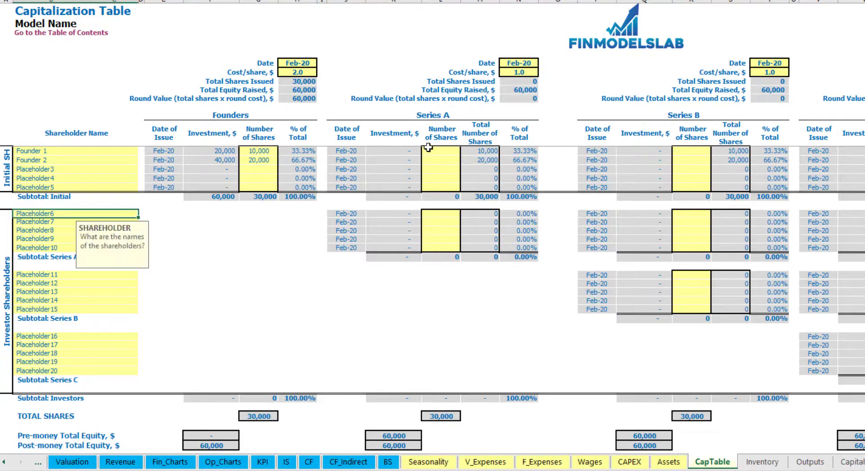
{"action": "left_click", "coordinate": [453, 118]}
{"action": "left_click", "coordinate": [59, 216]}
{"action": "key", "text": "BackSpace"}
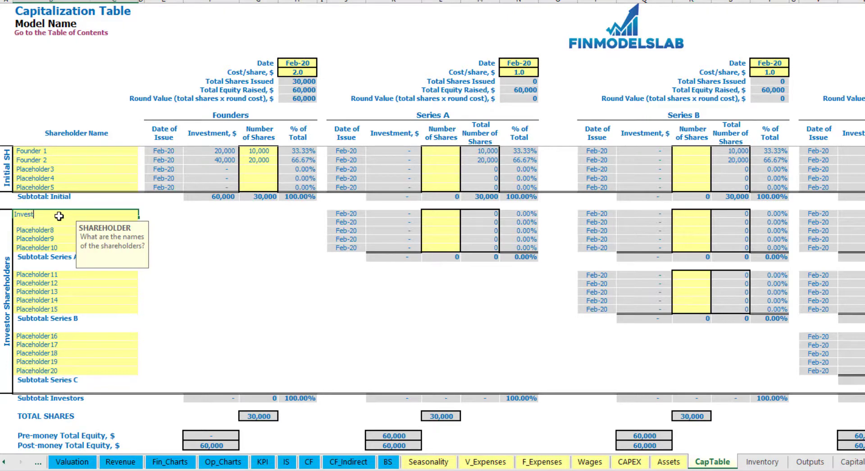
{"action": "key", "text": "Return"}
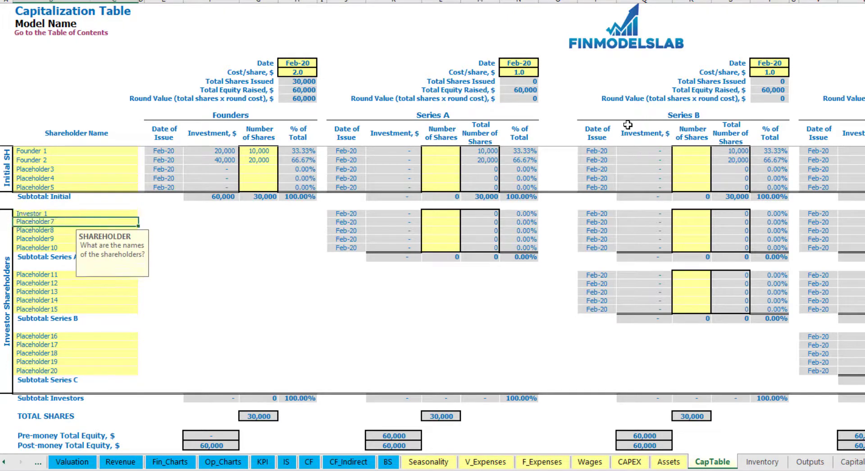
Set the Series A round's closing date to May-20 and its cost per share to $5
{"action": "left_click", "coordinate": [531, 62]}
{"action": "left_click", "coordinate": [544, 64]}
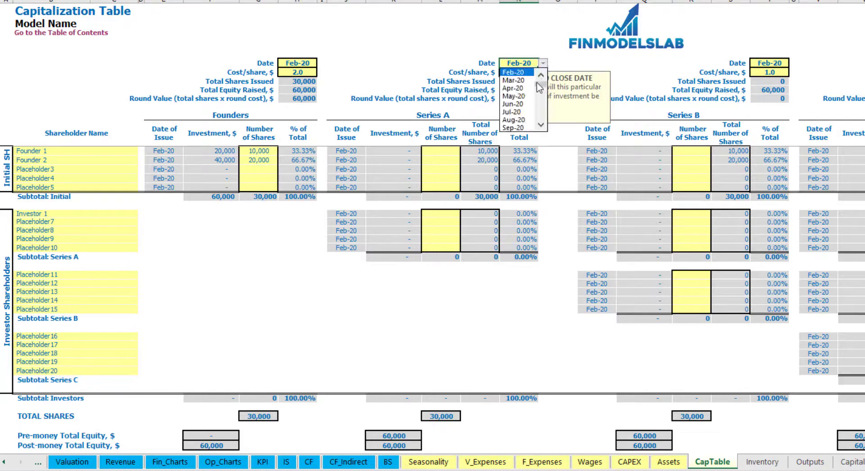
{"action": "left_click", "coordinate": [518, 93]}
{"action": "left_click", "coordinate": [515, 71]}
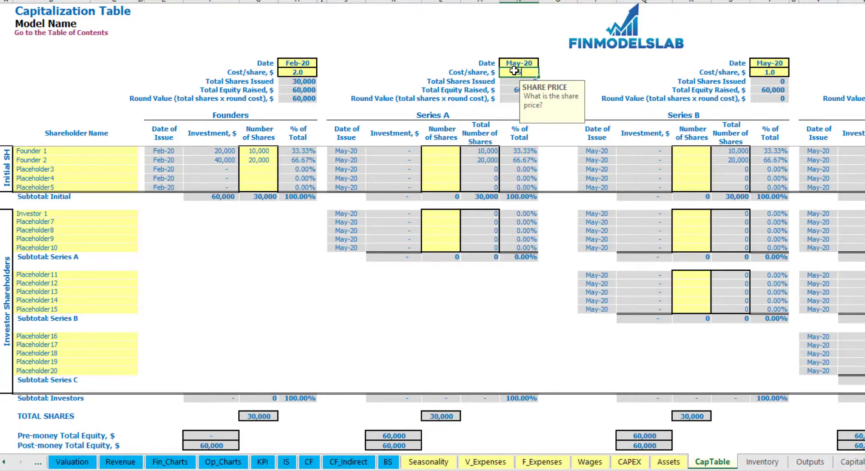
{"action": "type", "text": "5"}
Enter 1,000 issued shares for Investor 1 in the Series A round
{"action": "left_click", "coordinate": [441, 212]}
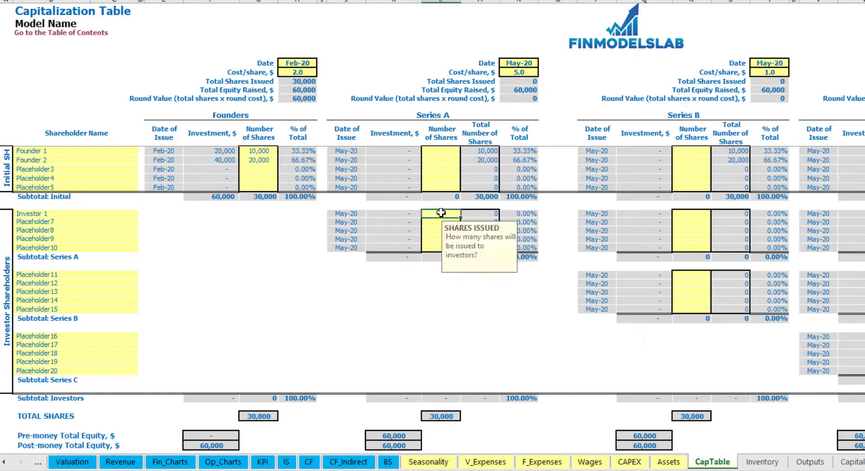
{"action": "type", "text": "1000"}
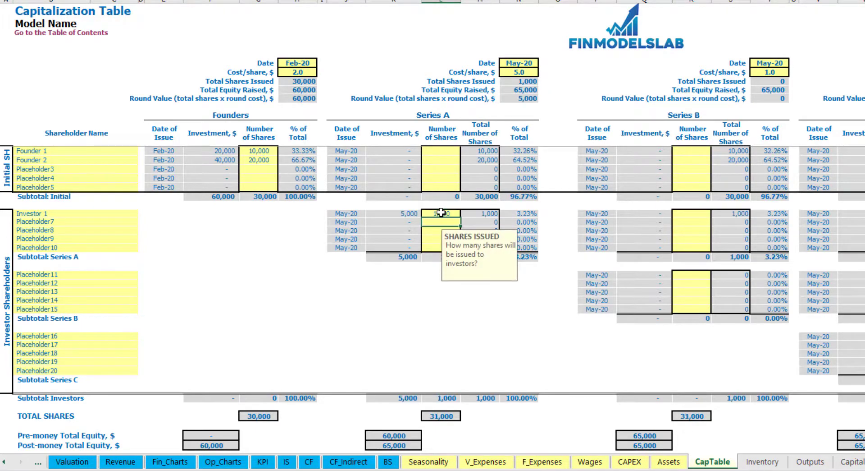
{"action": "left_click", "coordinate": [397, 298]}
Review Investor 1's Series A investment, the round's pre-money and post-money equity, and the ownership percentages of Investor 1 and both founders
{"action": "left_click", "coordinate": [401, 214]}
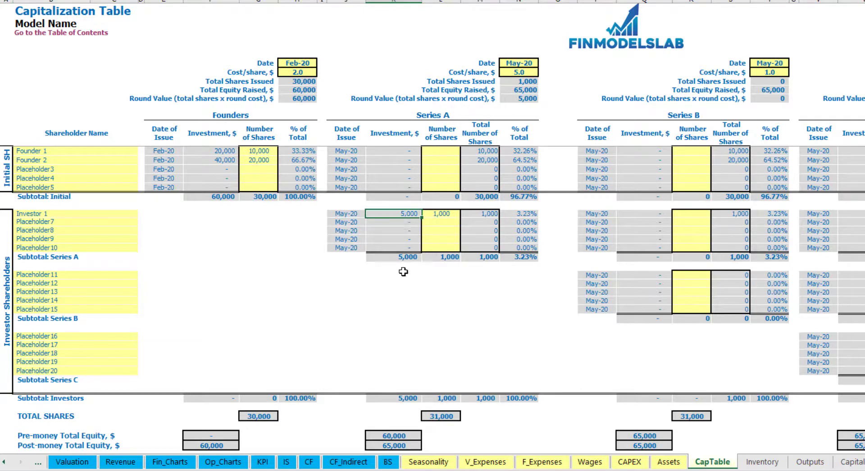
{"action": "left_click", "coordinate": [385, 431]}
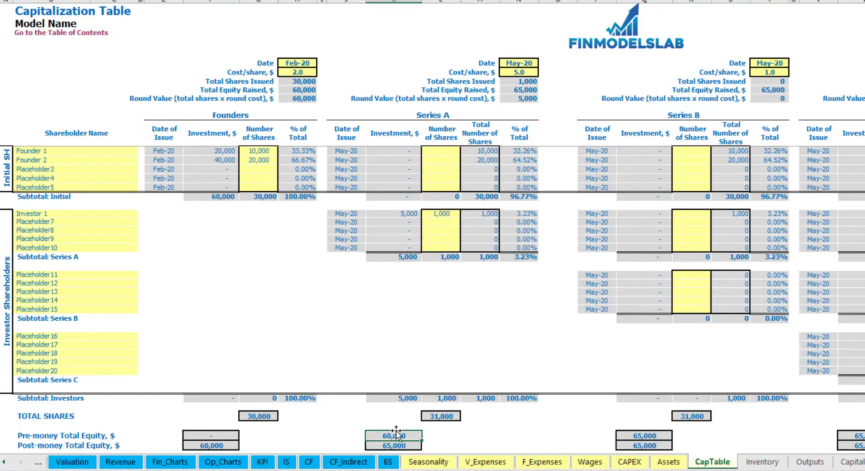
{"action": "key", "text": "Down"}
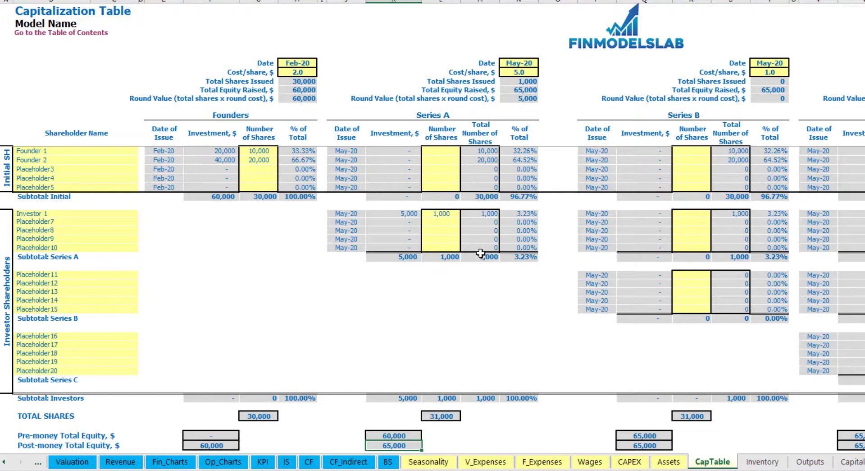
{"action": "left_click", "coordinate": [509, 212]}
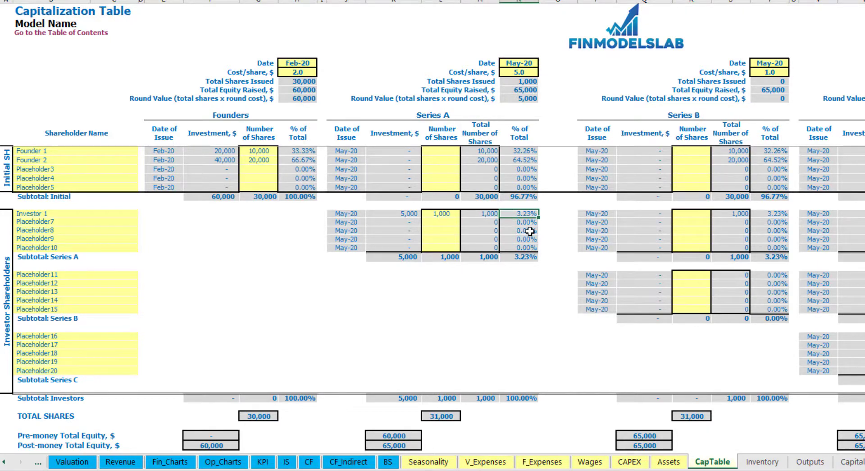
{"action": "left_click_drag", "start_coordinate": [100, 151], "coordinate": [108, 161]}
{"action": "left_click_drag", "start_coordinate": [523, 151], "coordinate": [525, 159]}
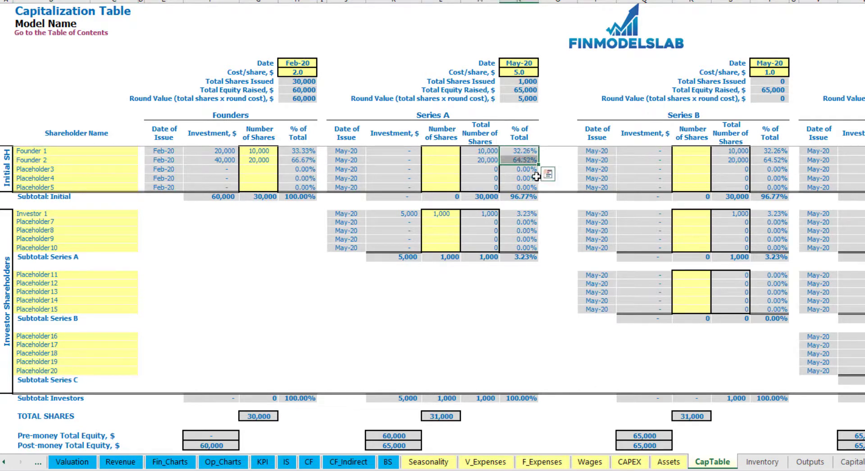
{"action": "key", "text": "shift+Up"}
{"action": "key", "text": "Down"}
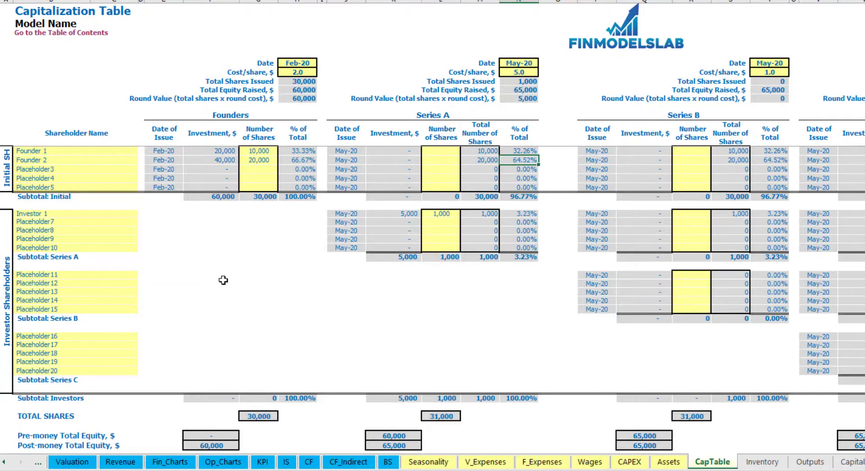
Review the Series B and Series C shareholder placeholders and the Series A investors' share entries
{"action": "left_click", "coordinate": [88, 283]}
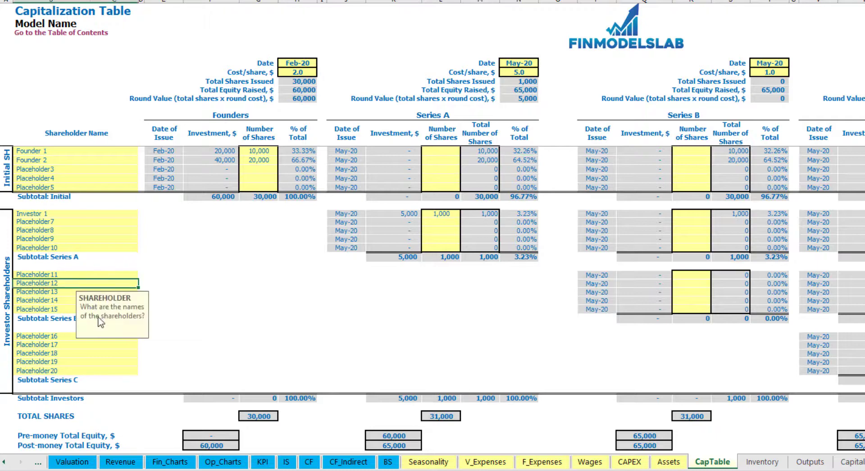
{"action": "left_click", "coordinate": [74, 337]}
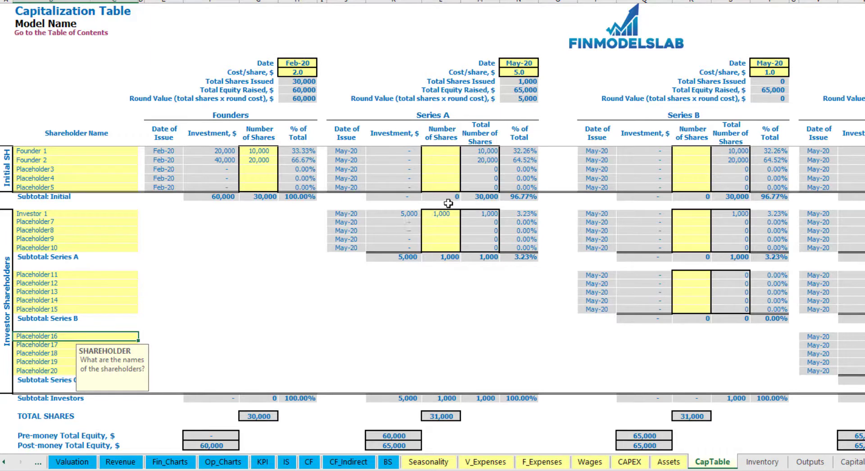
{"action": "left_click_drag", "start_coordinate": [445, 214], "coordinate": [453, 246]}
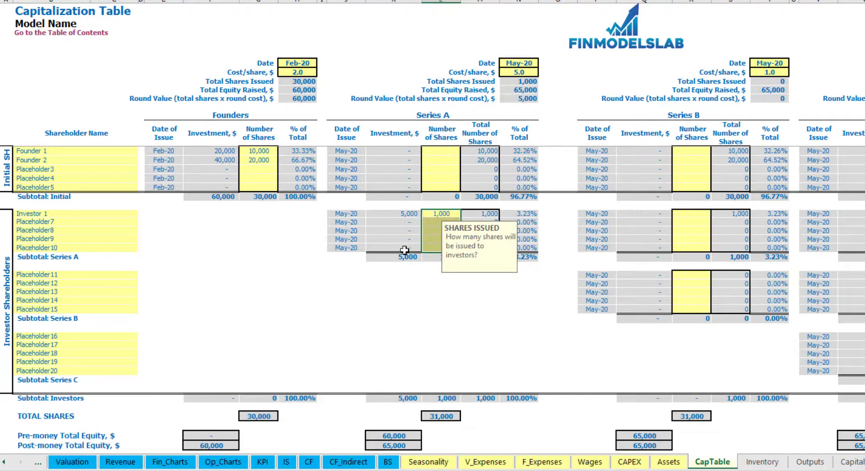
{"action": "left_click", "coordinate": [456, 292]}
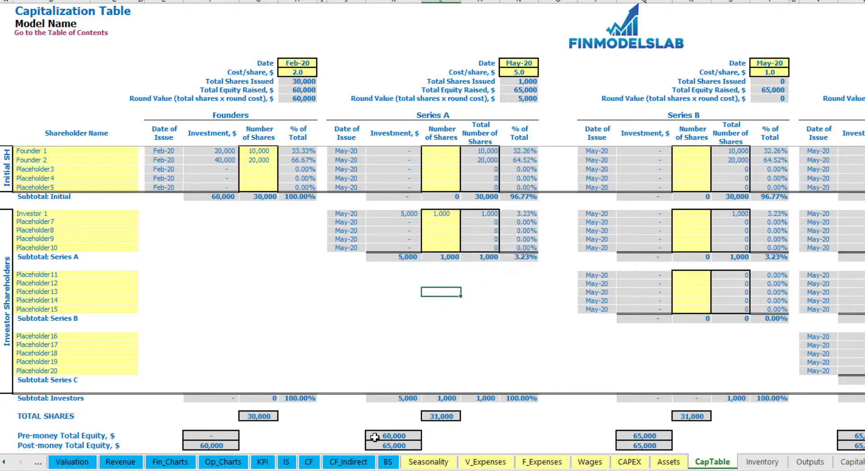
Check the Ordinary Equity Raisings row for Feb-20 and May-20 in the Cash Flow Statement, and the Balance Sheet's Ordinary Equity row
{"action": "left_click", "coordinate": [309, 462]}
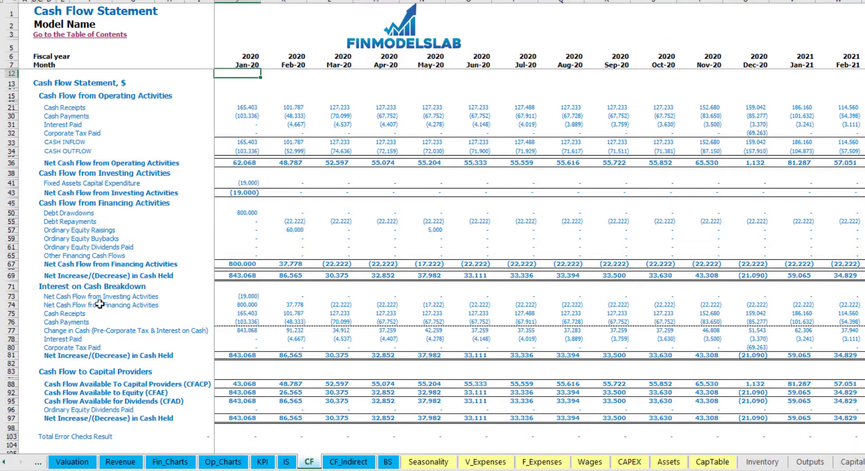
{"action": "left_click", "coordinate": [10, 230]}
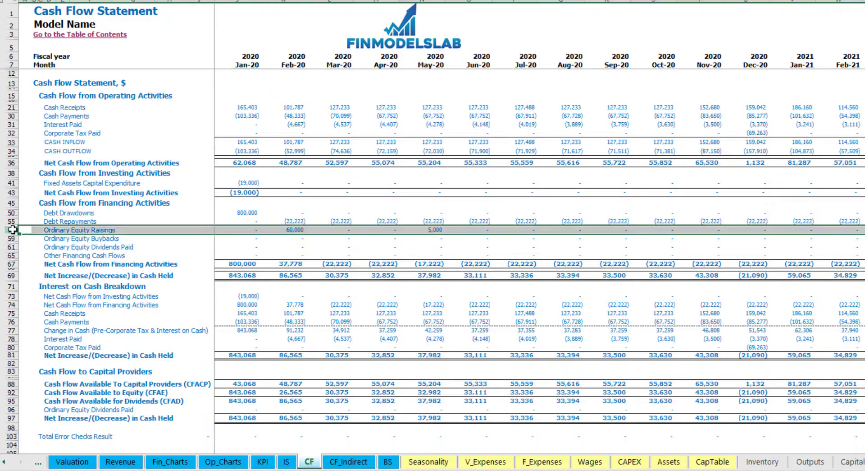
{"action": "left_click", "coordinate": [295, 229]}
{"action": "left_click", "coordinate": [434, 230]}
{"action": "left_click", "coordinate": [389, 461]}
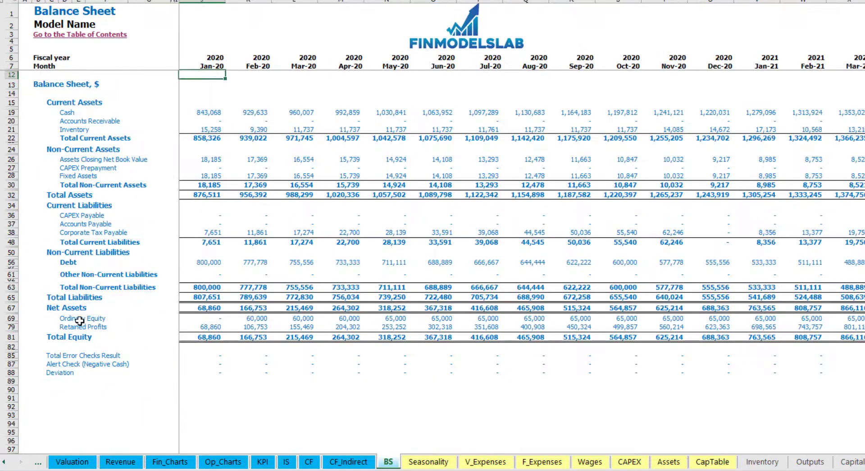
{"action": "left_click", "coordinate": [11, 318]}
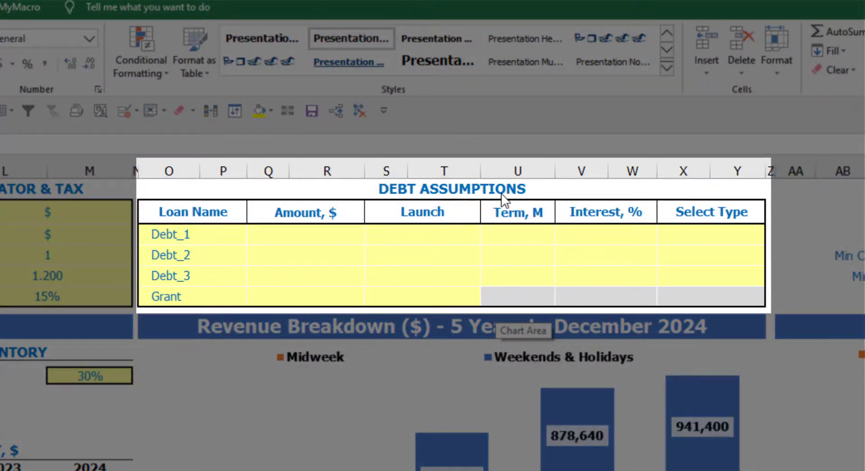
In the Debt Assumptions table, try Annuity as Debt_1's repayment type and set it to Usual
{"action": "left_click", "coordinate": [502, 189]}
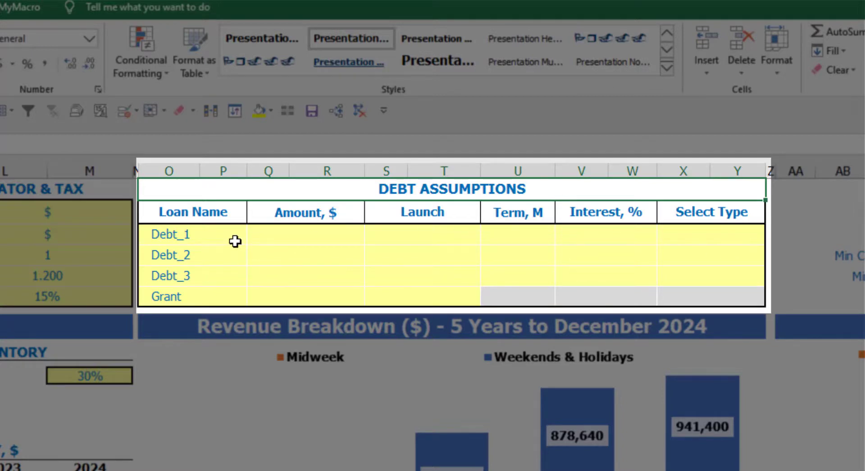
{"action": "left_click", "coordinate": [758, 234]}
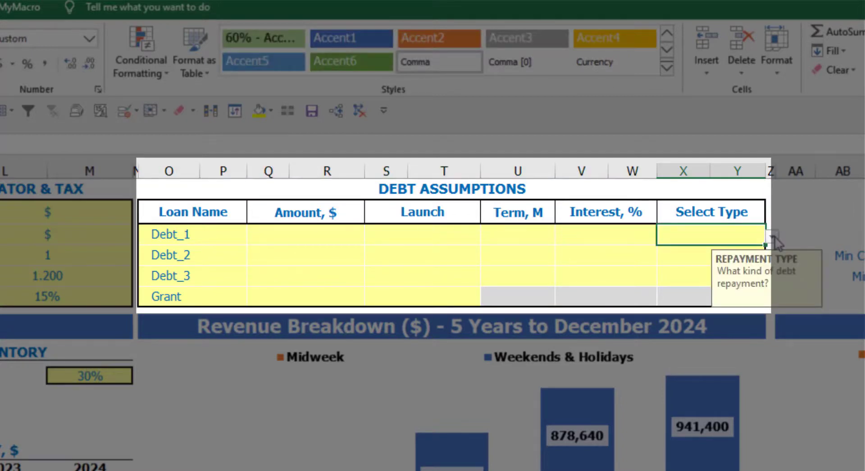
{"action": "left_click", "coordinate": [773, 237]}
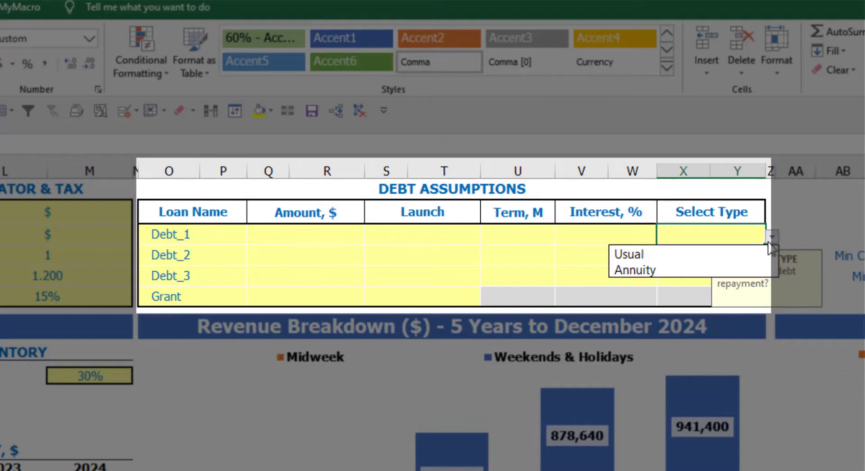
{"action": "left_click", "coordinate": [752, 264]}
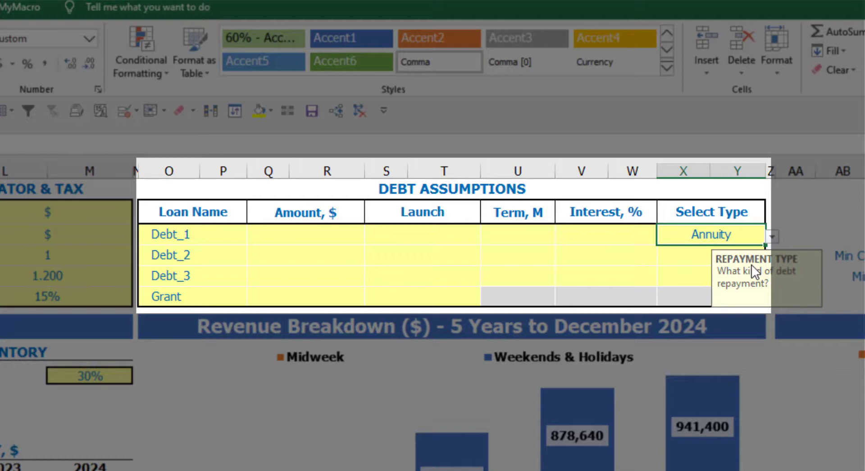
{"action": "left_click", "coordinate": [772, 236]}
{"action": "left_click", "coordinate": [741, 256]}
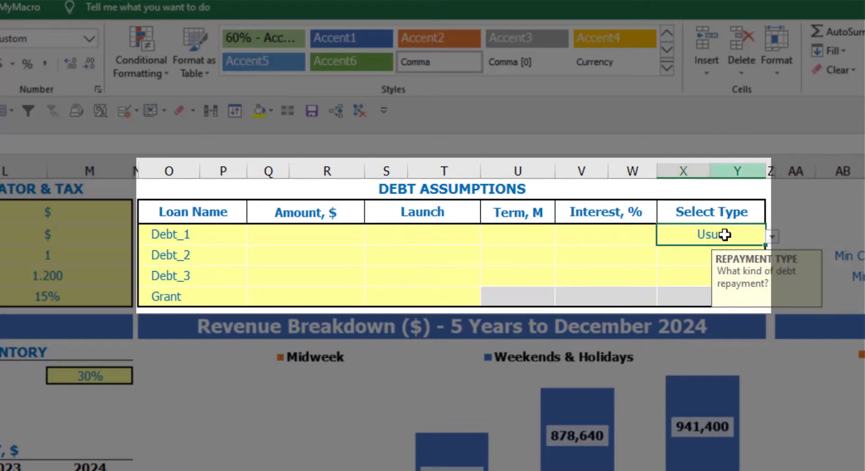
Enter a loan amount of 1,000,000 for Debt_1 and set its launch date to Feb-20
{"action": "left_click", "coordinate": [341, 235]}
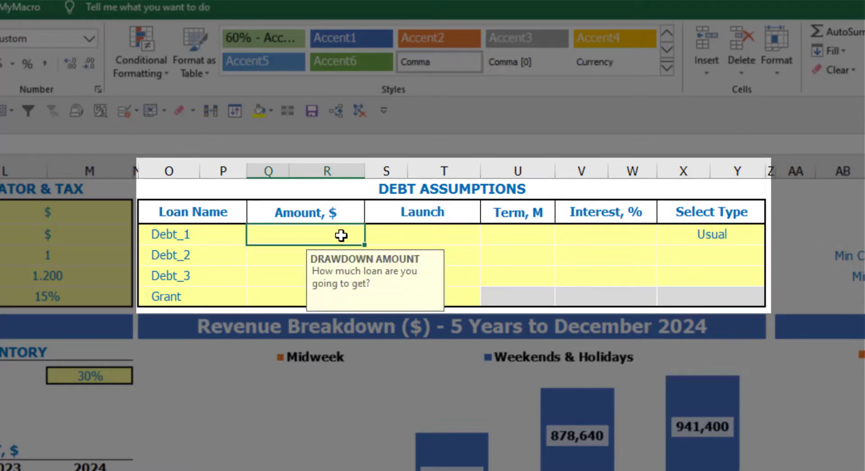
{"action": "type", "text": "500"}
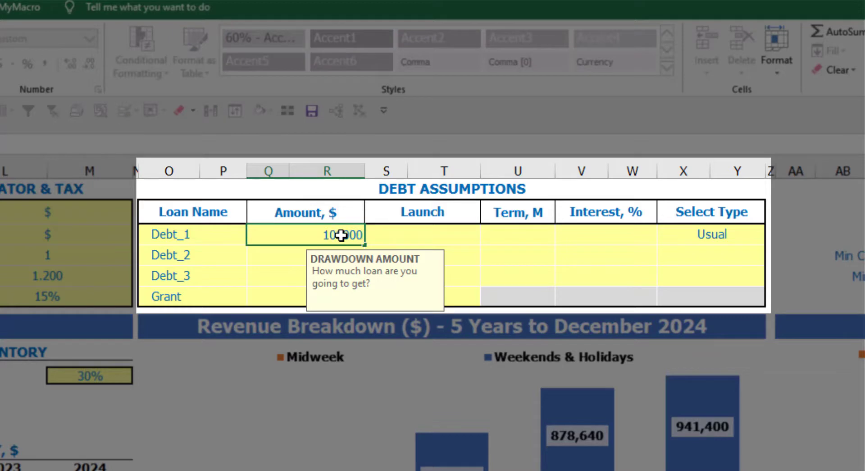
{"action": "key", "text": "Return"}
{"action": "left_click", "coordinate": [478, 233]}
{"action": "left_click", "coordinate": [487, 238]}
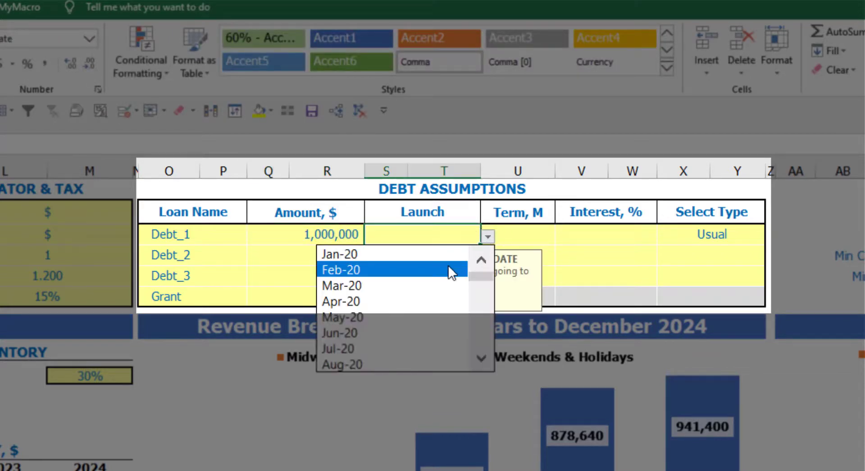
{"action": "left_click", "coordinate": [449, 270]}
Set Debt_1's term to 60 months and its interest rate to 5% in the Debt Assumptions table
{"action": "left_click", "coordinate": [519, 228]}
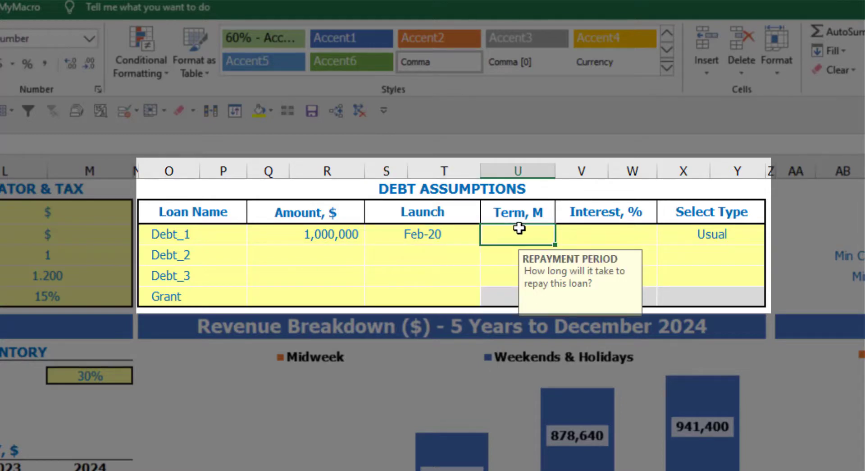
{"action": "type", "text": "60"}
{"action": "key", "text": "Return"}
{"action": "left_click", "coordinate": [570, 233]}
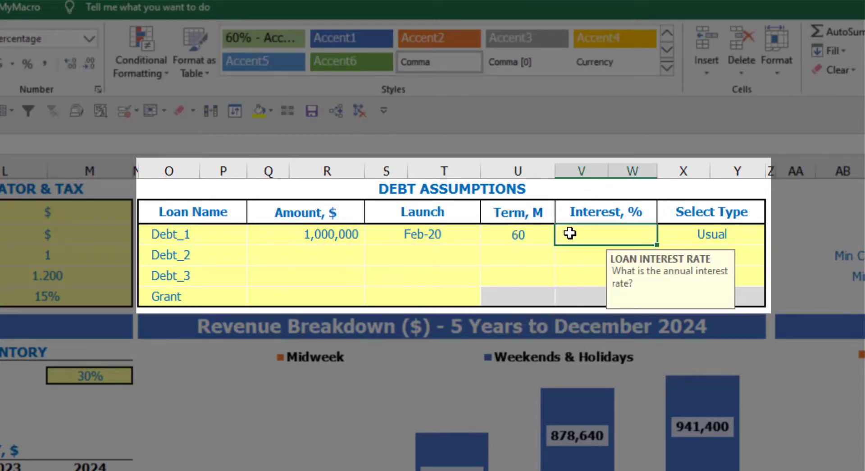
{"action": "type", "text": "5"}
{"action": "key", "text": "Return"}
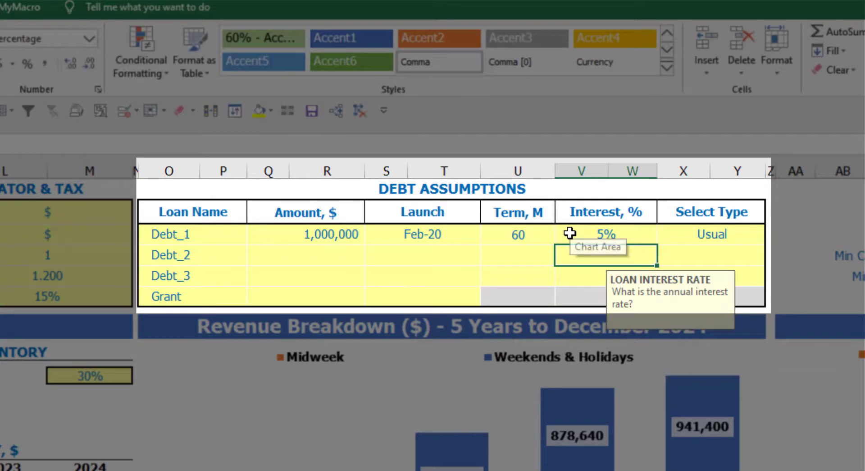
Enter a grant amount of 500,000 in the Debt Assumptions table and set its launch date to Mar-20
{"action": "left_click", "coordinate": [319, 299]}
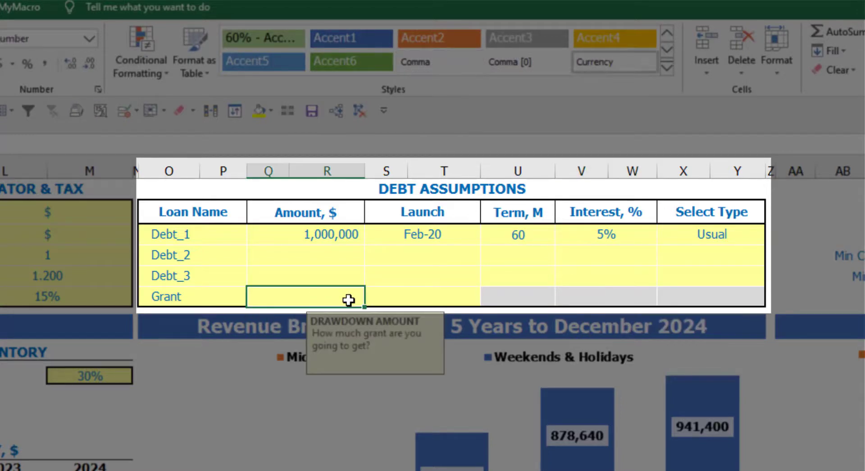
{"action": "type", "text": "500,00"}
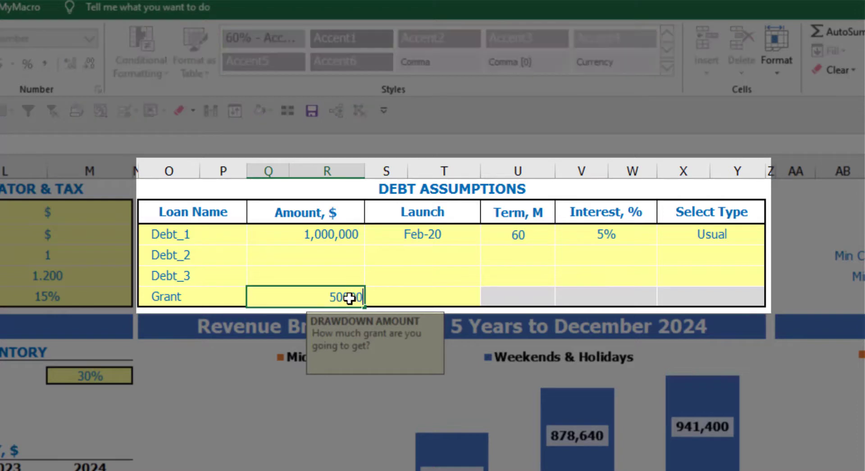
{"action": "type", "text": "0"}
{"action": "key", "text": "Return"}
{"action": "left_click", "coordinate": [446, 298]}
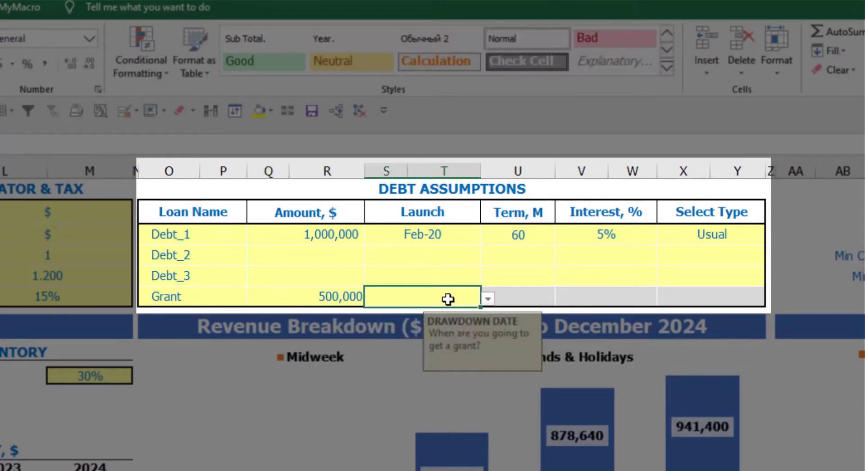
{"action": "left_click", "coordinate": [488, 299]}
{"action": "left_click", "coordinate": [406, 350]}
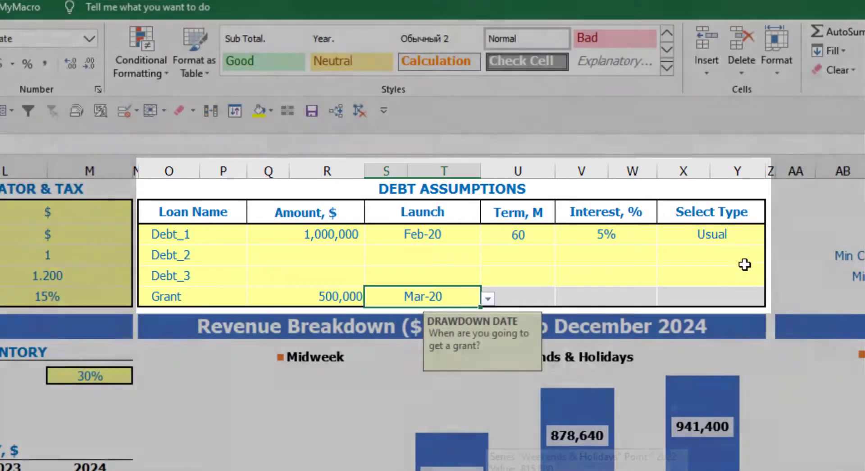
{"action": "left_click", "coordinate": [787, 220]}
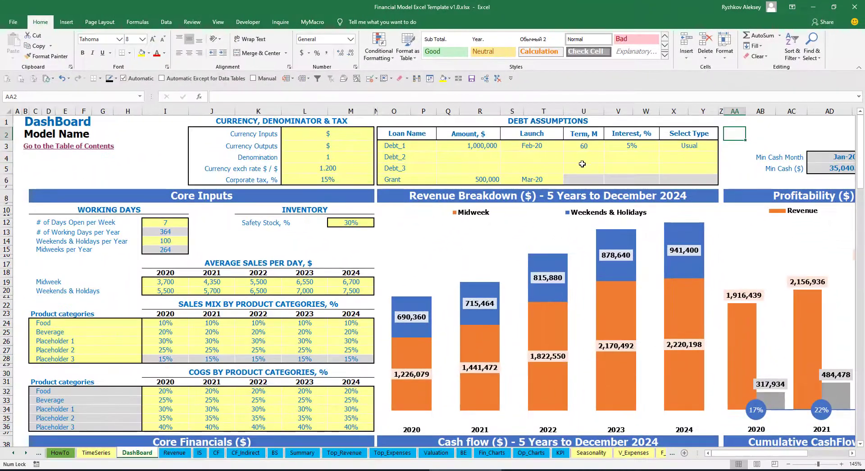
Examine the Capital sheet's drawdown, repayment and interest calculations for Debt_1, Debt_2, Debt_3 and Total Debts
{"action": "left_click", "coordinate": [26, 452]}
{"action": "left_click", "coordinate": [26, 453]}
{"action": "left_click", "coordinate": [25, 453]}
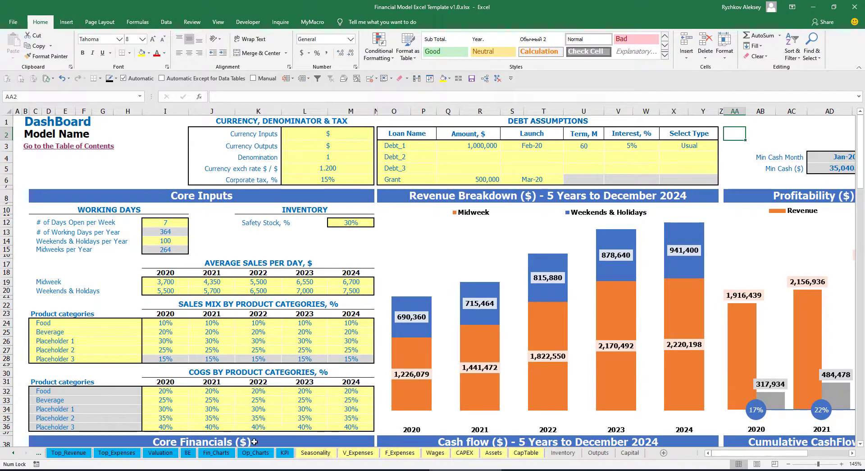
{"action": "left_click", "coordinate": [636, 455]}
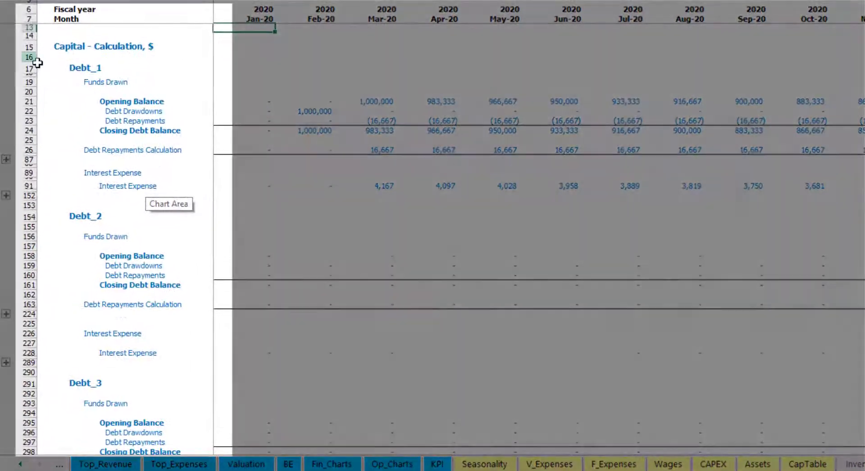
{"action": "scroll", "coordinate": [27, 212], "scroll_direction": "down", "scroll_amount": 5}
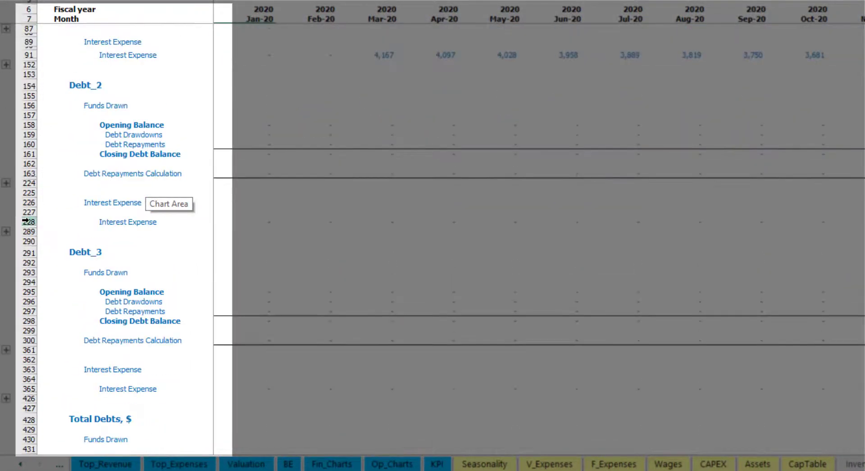
{"action": "scroll", "coordinate": [33, 197], "scroll_direction": "down", "scroll_amount": 5}
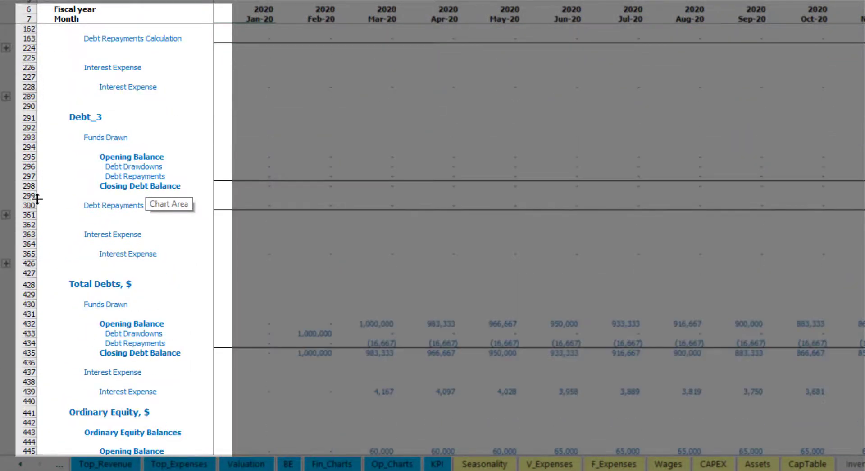
{"action": "scroll", "coordinate": [52, 224], "scroll_direction": "up", "scroll_amount": 5}
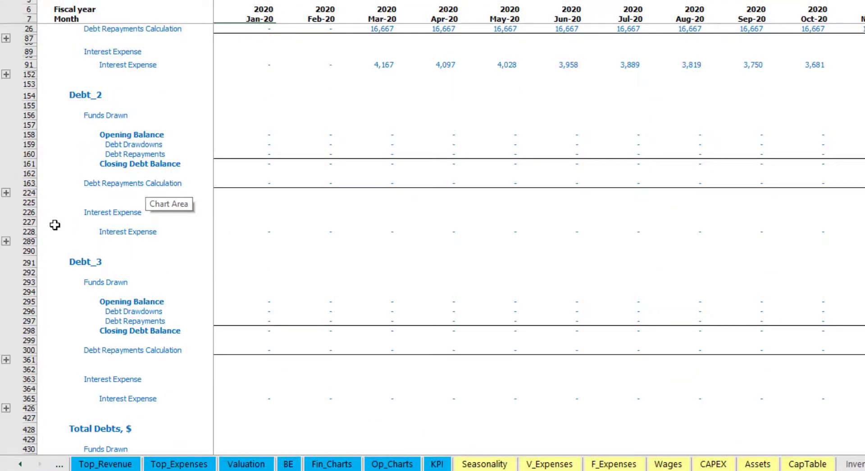
{"action": "scroll", "coordinate": [54, 225], "scroll_direction": "up", "scroll_amount": 4}
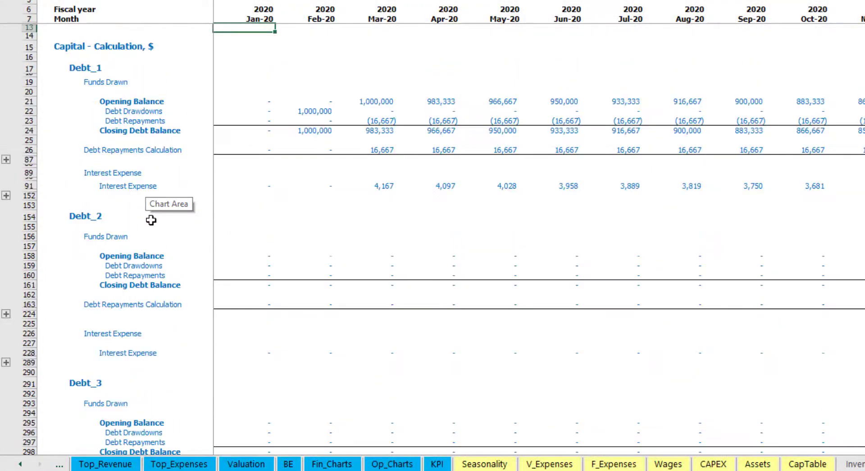
Check the Interest Expense row in the Income Statement
{"action": "left_click", "coordinate": [20, 464]}
{"action": "left_click", "coordinate": [20, 465]}
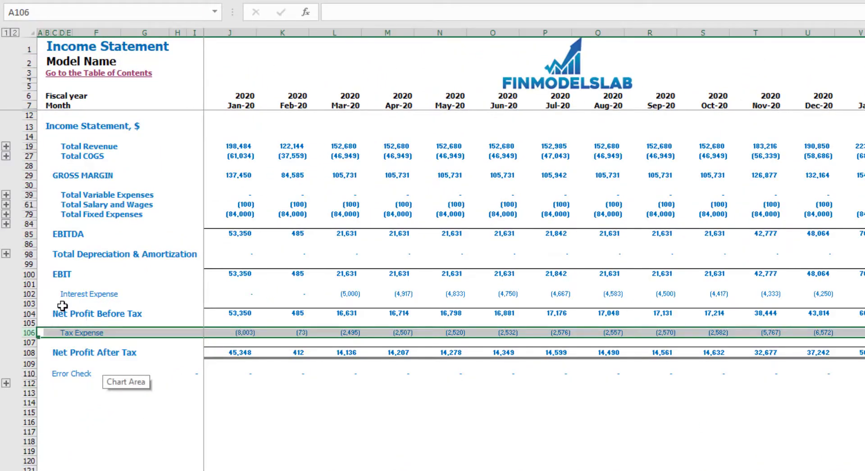
{"action": "left_click", "coordinate": [31, 294]}
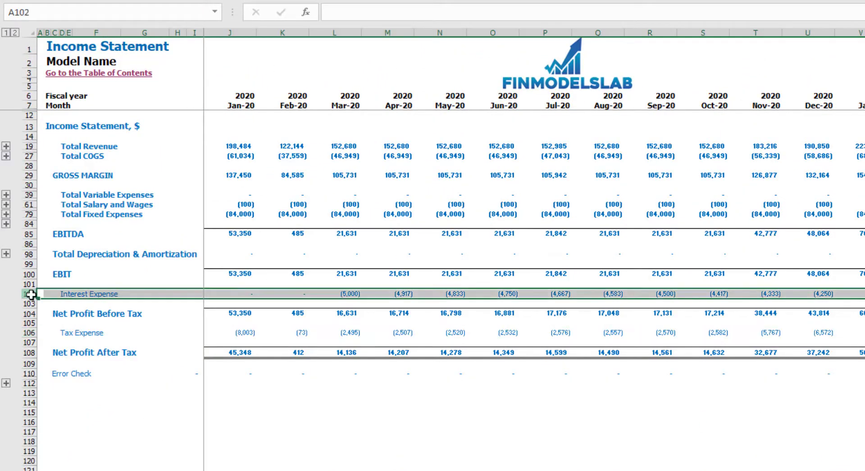
Check Interest Paid, Debt Drawdowns and Debt Repayments in the Cash Flow Statement, and the Debt row in the Balance Sheet
{"action": "key", "text": "ctrl+Page_Down"}
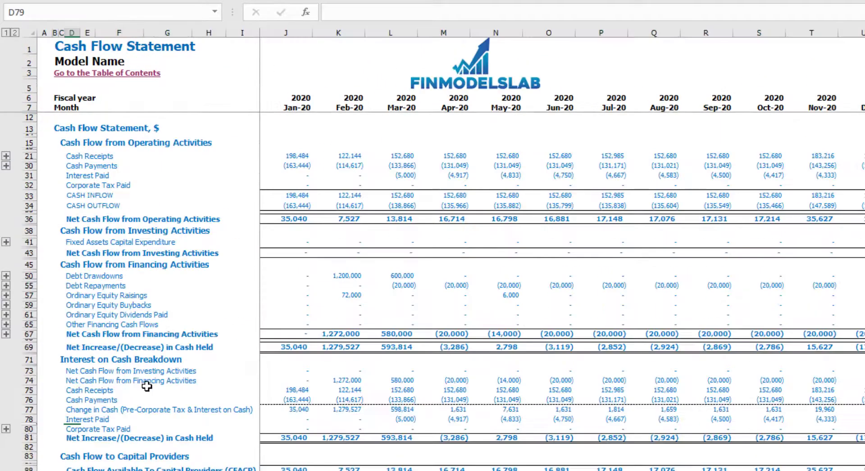
{"action": "left_click", "coordinate": [30, 175]}
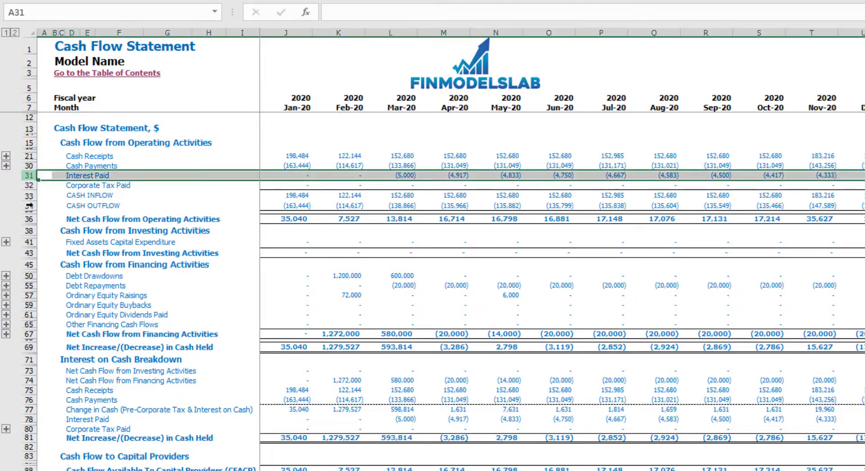
{"action": "left_click", "coordinate": [28, 275]}
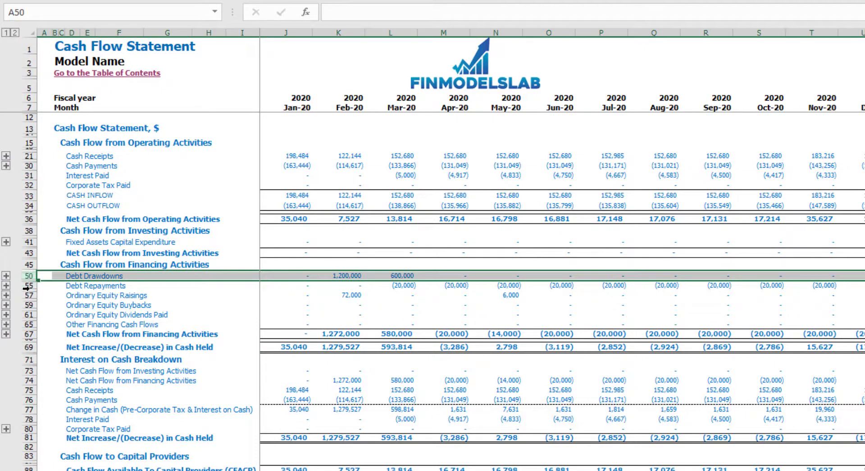
{"action": "left_click", "coordinate": [28, 285]}
{"action": "key", "text": "ctrl+Page_Down"}
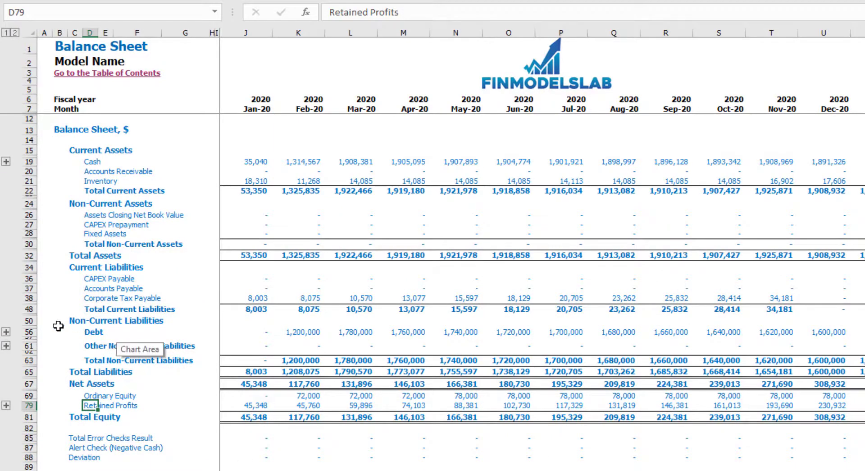
{"action": "left_click", "coordinate": [28, 331]}
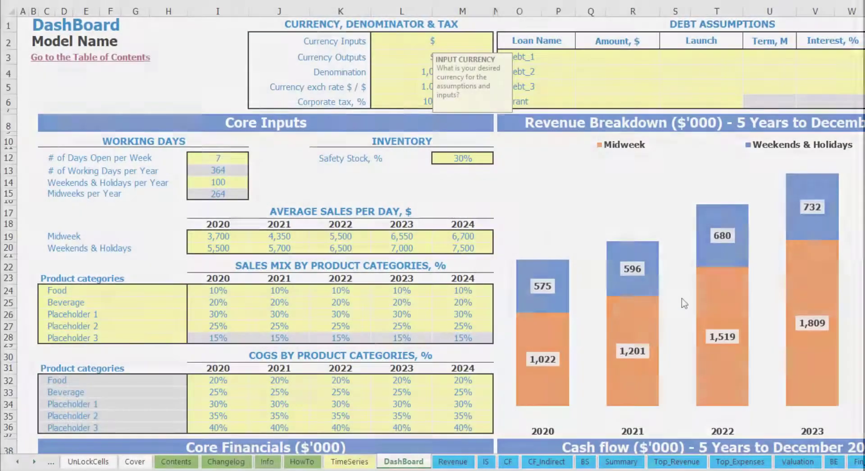
Review the Currency Inputs and Currency Outputs cells and their input hints on the DashBoard sheet
{"action": "key", "text": "Tab"}
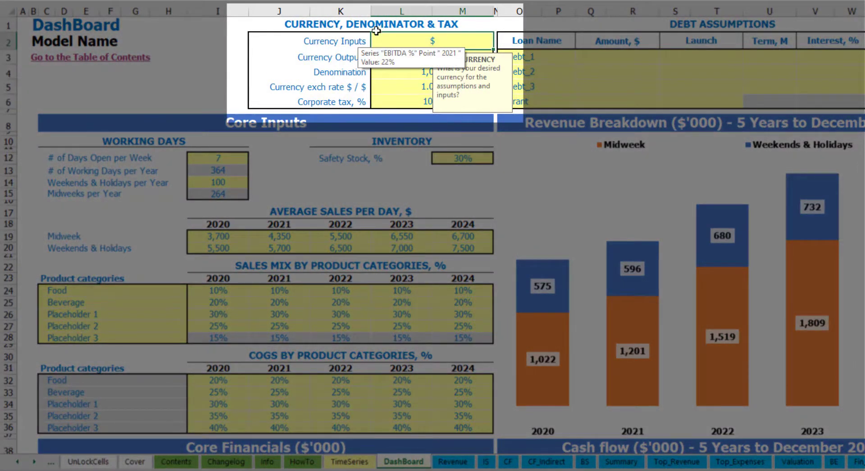
{"action": "left_click", "coordinate": [203, 47]}
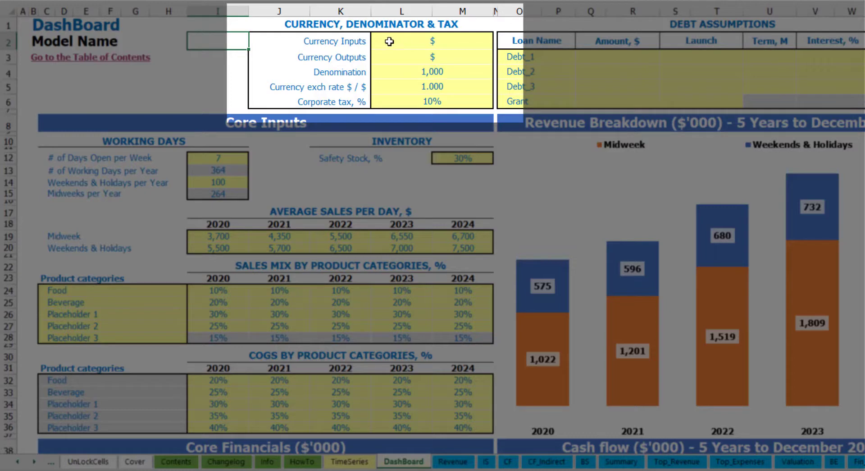
{"action": "left_click", "coordinate": [418, 42]}
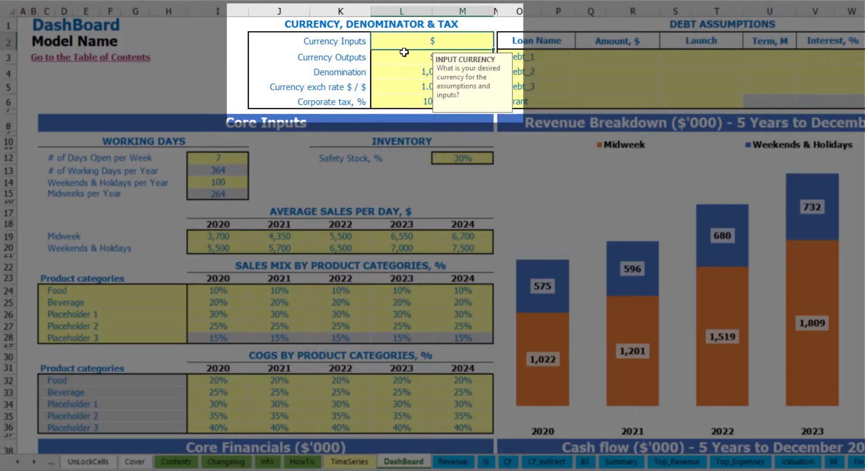
{"action": "left_click", "coordinate": [391, 60]}
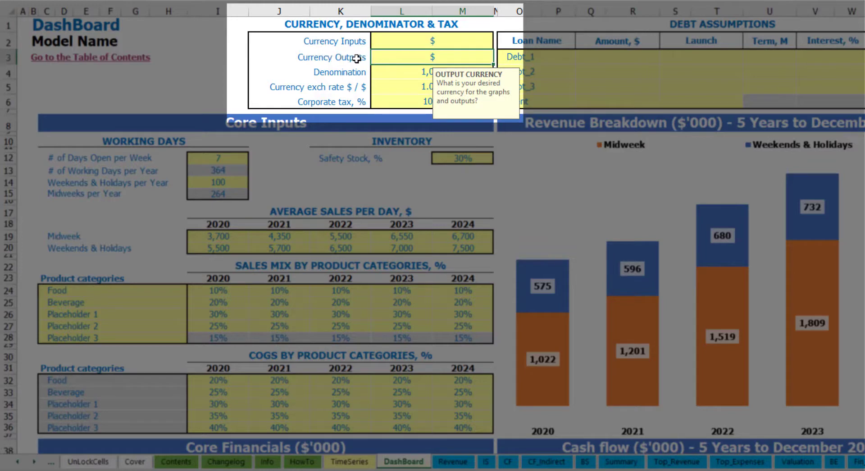
{"action": "left_click", "coordinate": [407, 43]}
{"action": "left_click", "coordinate": [405, 56]}
Set the model's input currency to USD and its output currency to EUR
{"action": "left_click", "coordinate": [420, 42]}
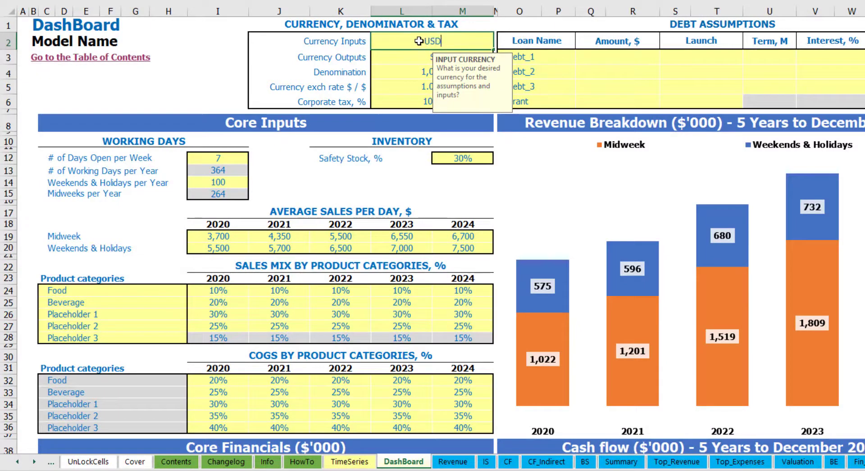
{"action": "key", "text": "Return"}
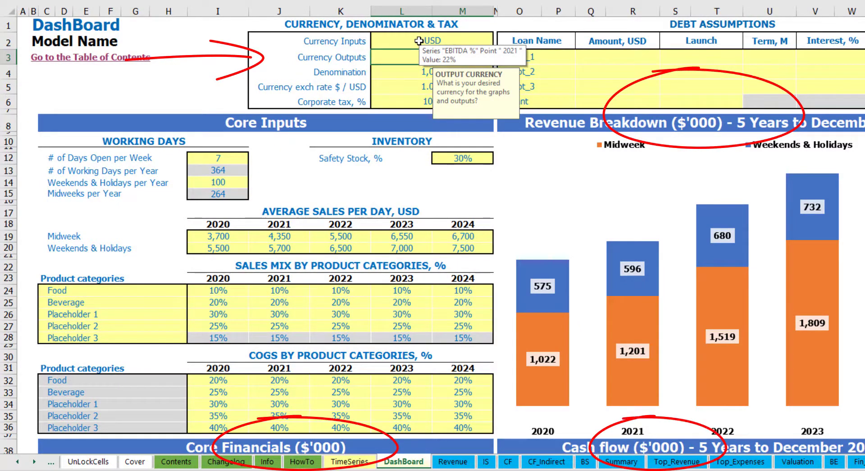
{"action": "type", "text": "EUR"}
{"action": "key", "text": "Return"}
{"action": "key", "text": "Return"}
{"action": "left_click", "coordinate": [225, 61]}
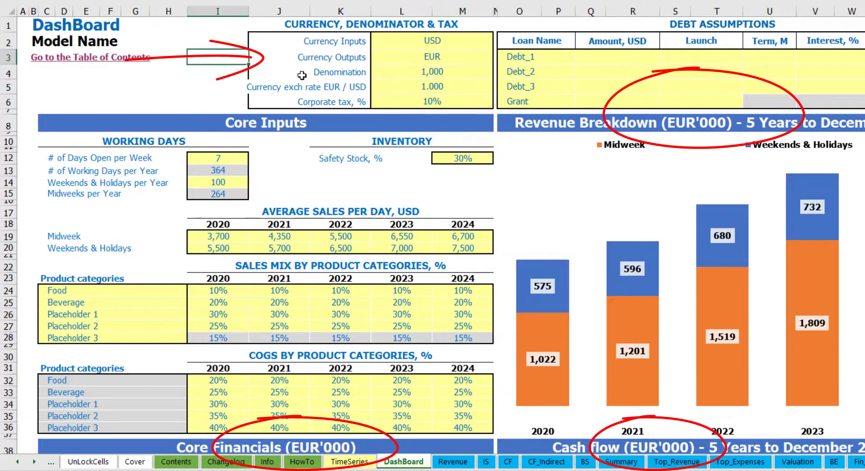
Set the EUR / USD currency exchange rate to 1.2
{"action": "left_click", "coordinate": [410, 91]}
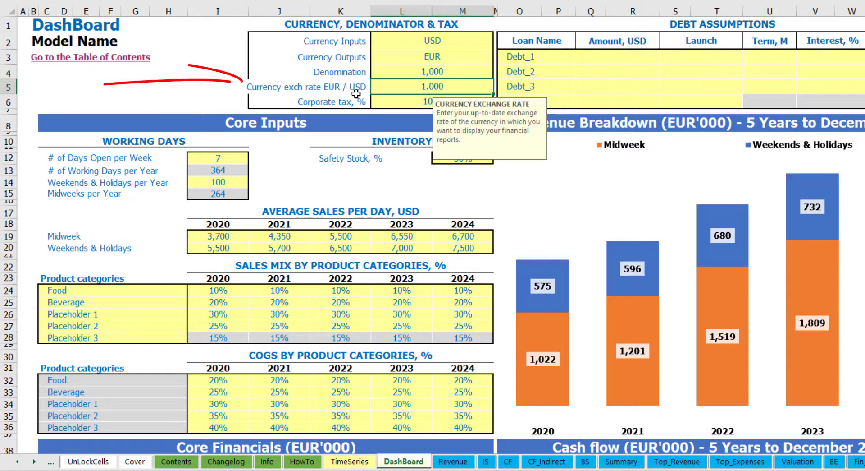
{"action": "type", "text": "1."}
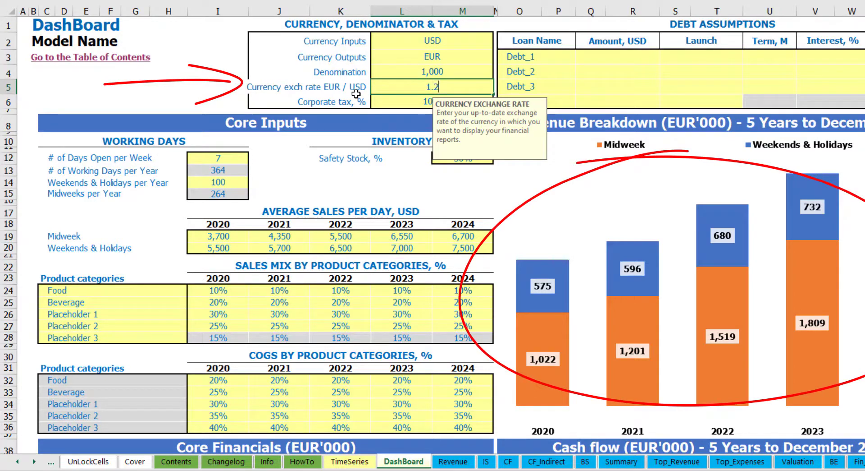
{"action": "type", "text": "2"}
{"action": "key", "text": "Return"}
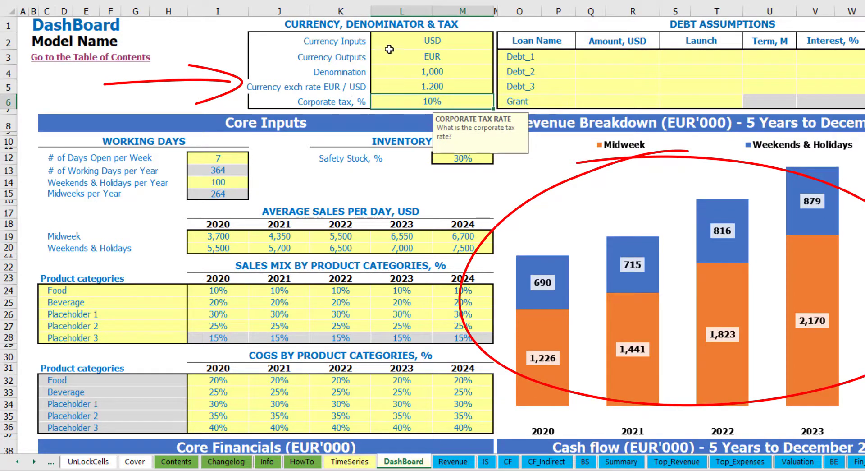
Review the input currency, output currency, exchange rate and denomination cells in the Currency, Denominator & Tax block
{"action": "left_click", "coordinate": [412, 41]}
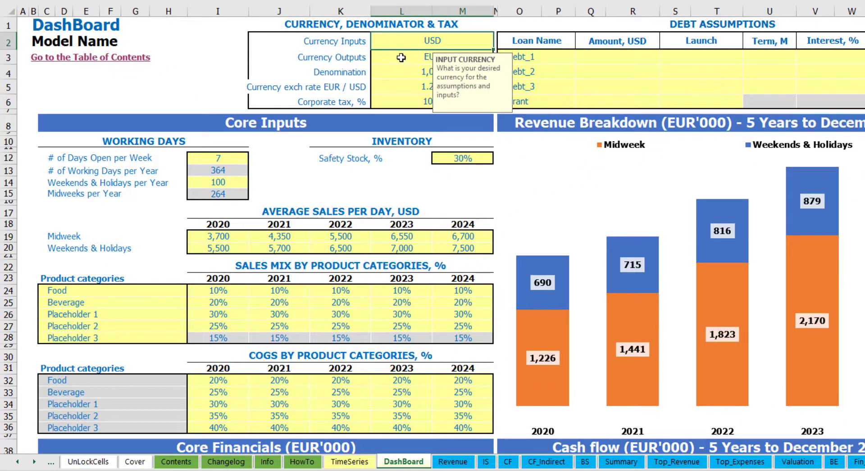
{"action": "left_click", "coordinate": [402, 57]}
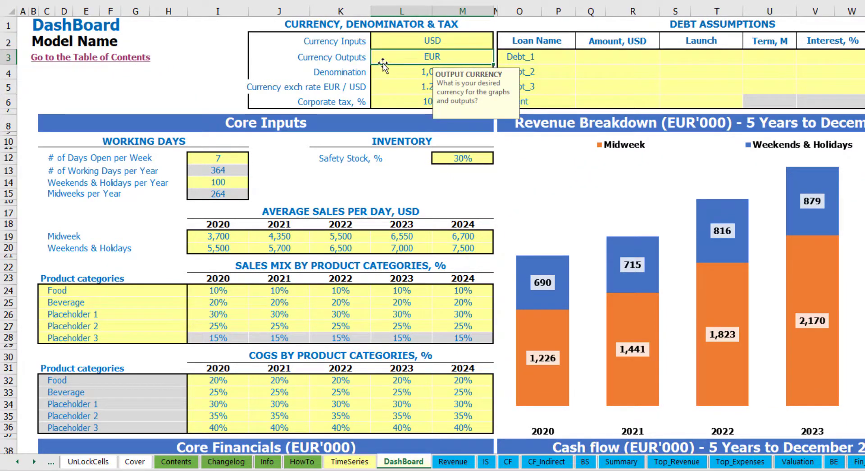
{"action": "left_click", "coordinate": [389, 87]}
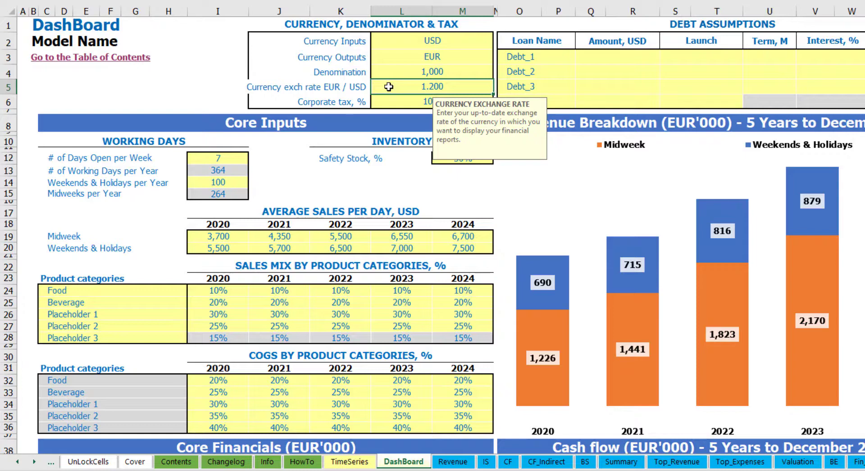
{"action": "left_click", "coordinate": [410, 67]}
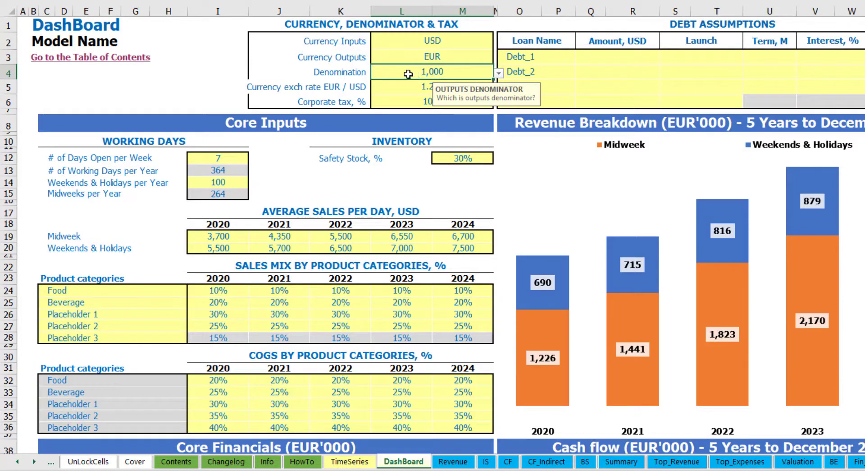
Examine the denomination in the five-year and 2022 income statement headings on the Summary sheet
{"action": "left_click", "coordinate": [622, 461]}
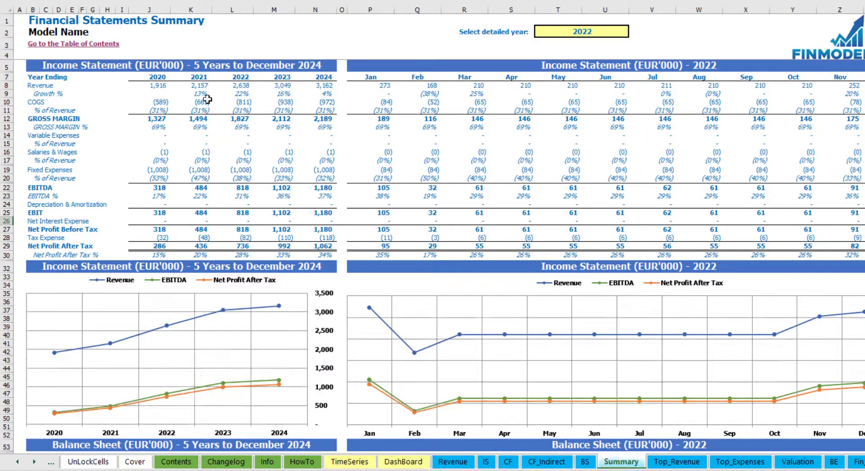
{"action": "left_click", "coordinate": [186, 69]}
{"action": "left_click", "coordinate": [627, 66]}
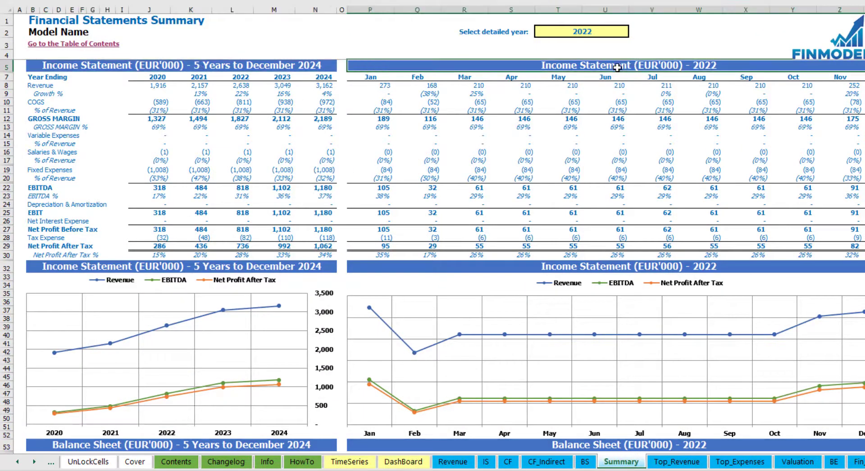
{"action": "left_click", "coordinate": [245, 65]}
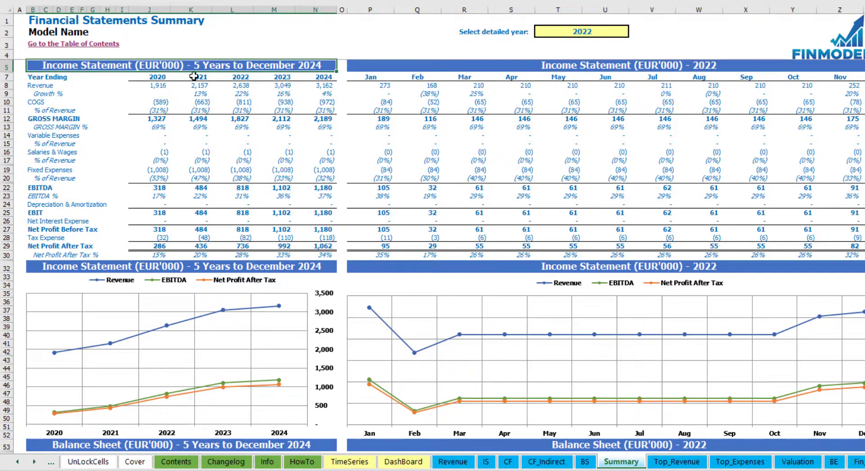
Set the output denomination on the DashBoard sheet to 1,000,000 and check the figures on the Summary sheet
{"action": "left_click", "coordinate": [403, 461]}
{"action": "left_click", "coordinate": [498, 73]}
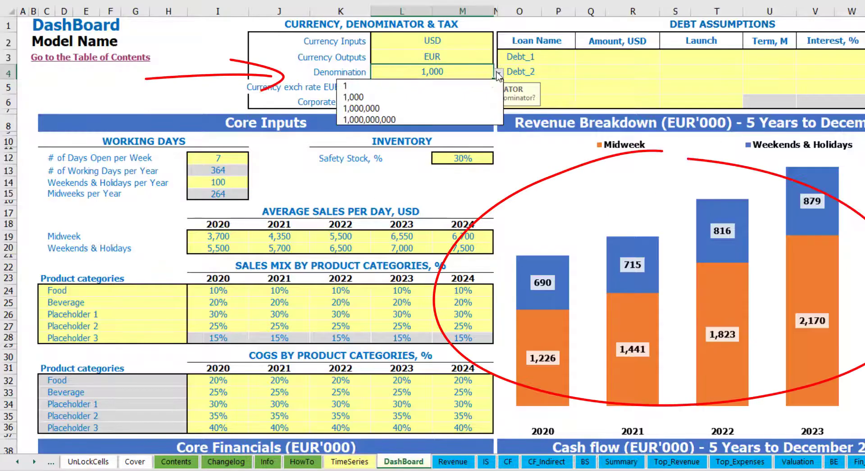
{"action": "left_click", "coordinate": [440, 108]}
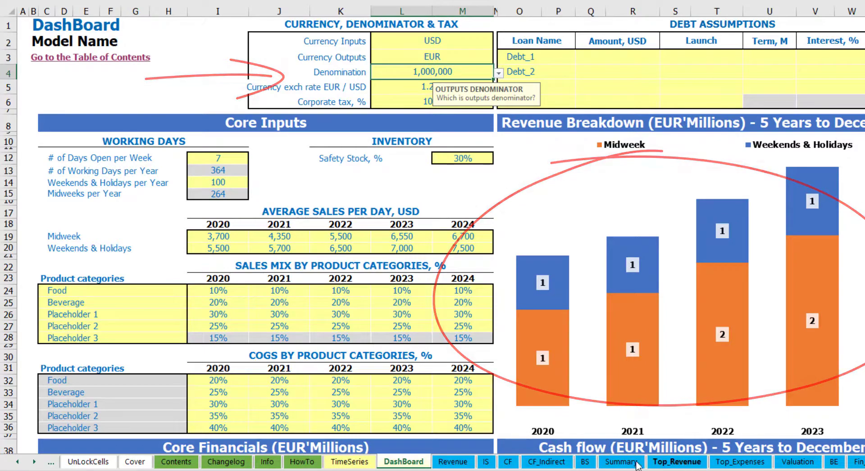
{"action": "left_click", "coordinate": [621, 460]}
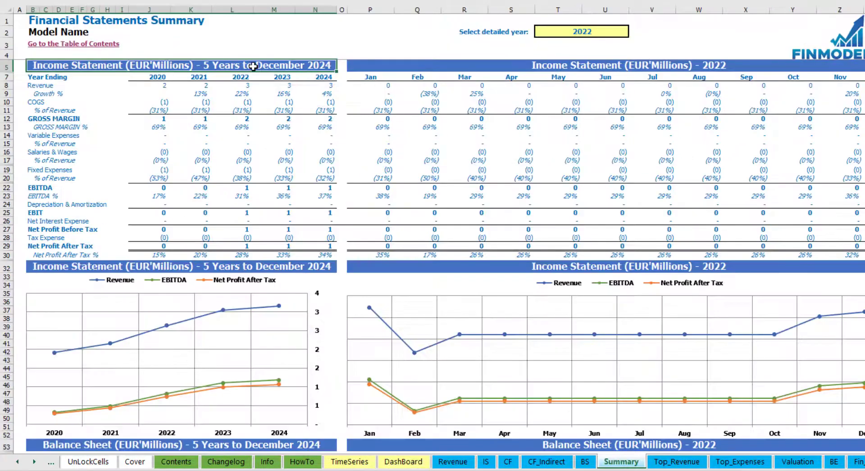
Set the DashBoard output denomination to 1 and check the full EUR amounts on the Summary sheet
{"action": "left_click", "coordinate": [404, 461]}
{"action": "key", "text": "alt+Down"}
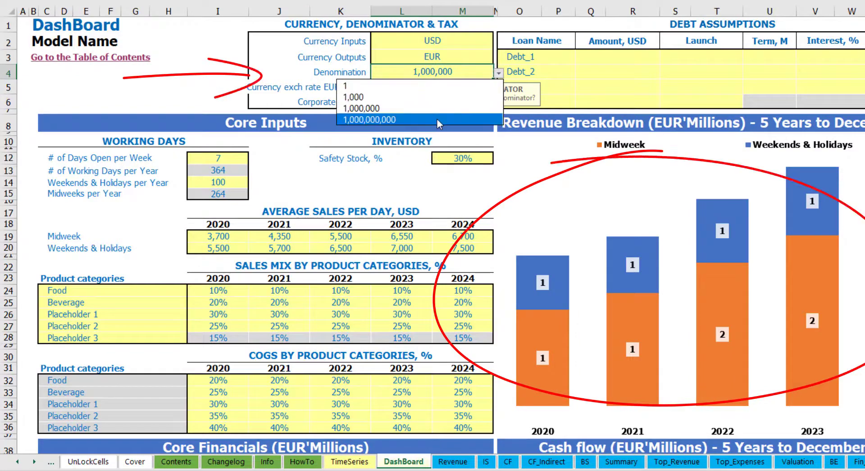
{"action": "left_click", "coordinate": [406, 85]}
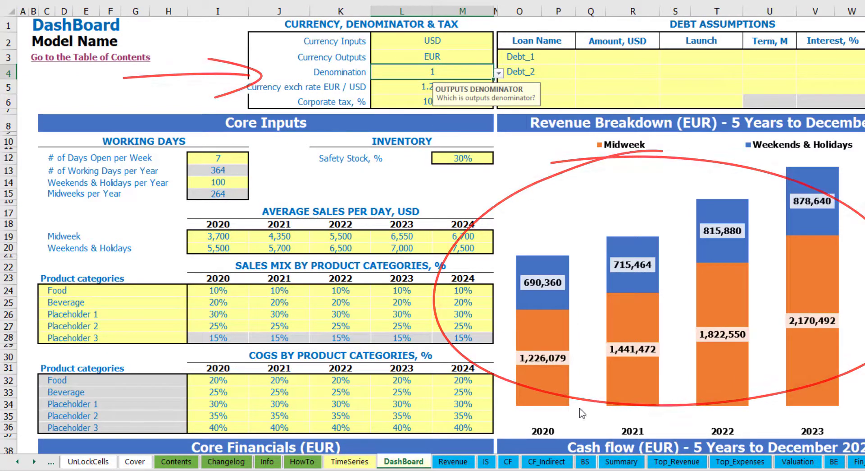
{"action": "left_click", "coordinate": [618, 461]}
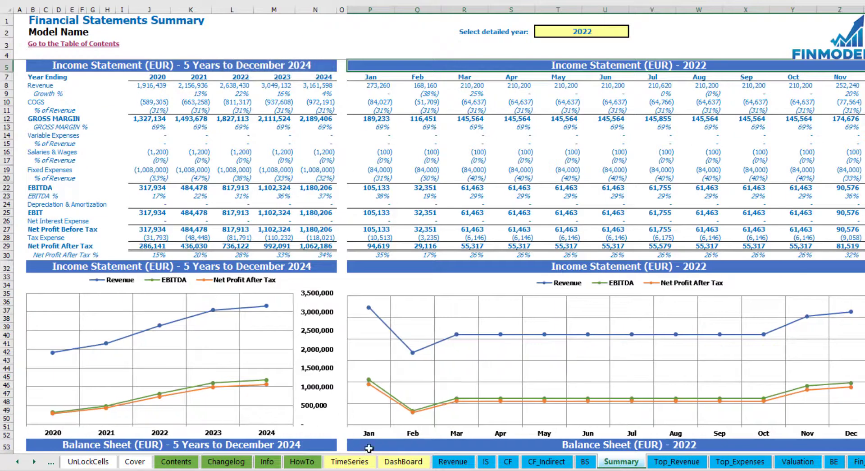
Set the corporate tax rate on the DashBoard sheet to 15% and check the Tax Expense row on the IS sheet
{"action": "left_click", "coordinate": [397, 461]}
{"action": "left_click", "coordinate": [407, 97]}
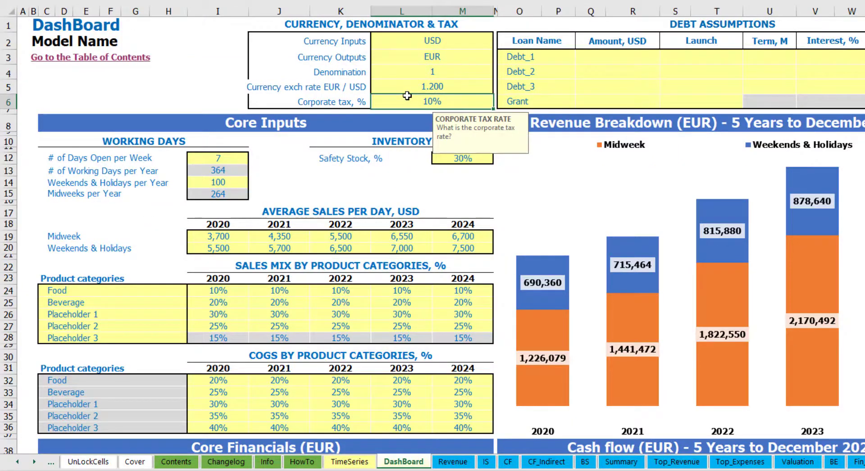
{"action": "type", "text": "15"}
{"action": "key", "text": "Return"}
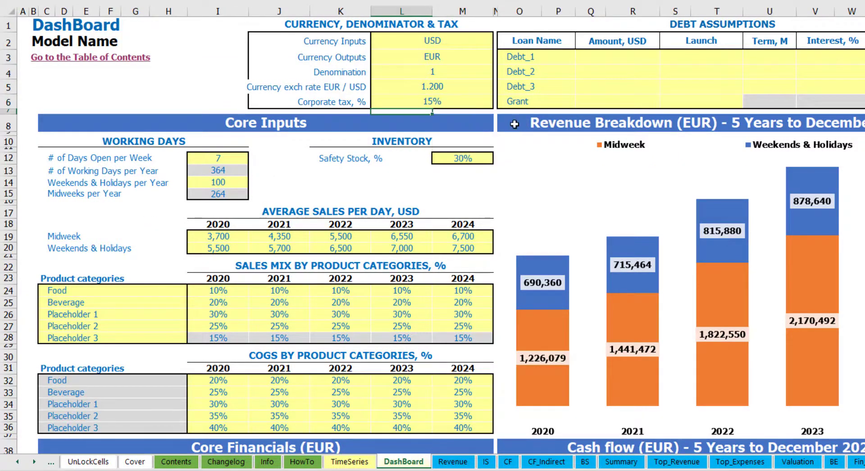
{"action": "left_click", "coordinate": [487, 461]}
{"action": "left_click", "coordinate": [26, 268]}
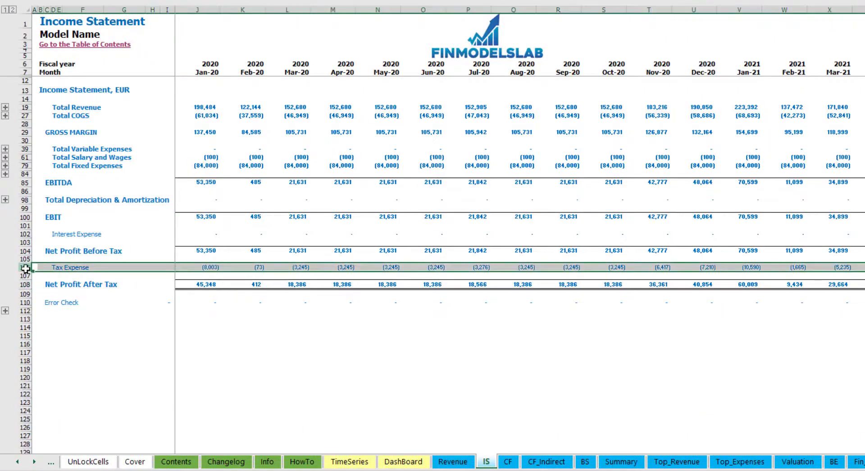